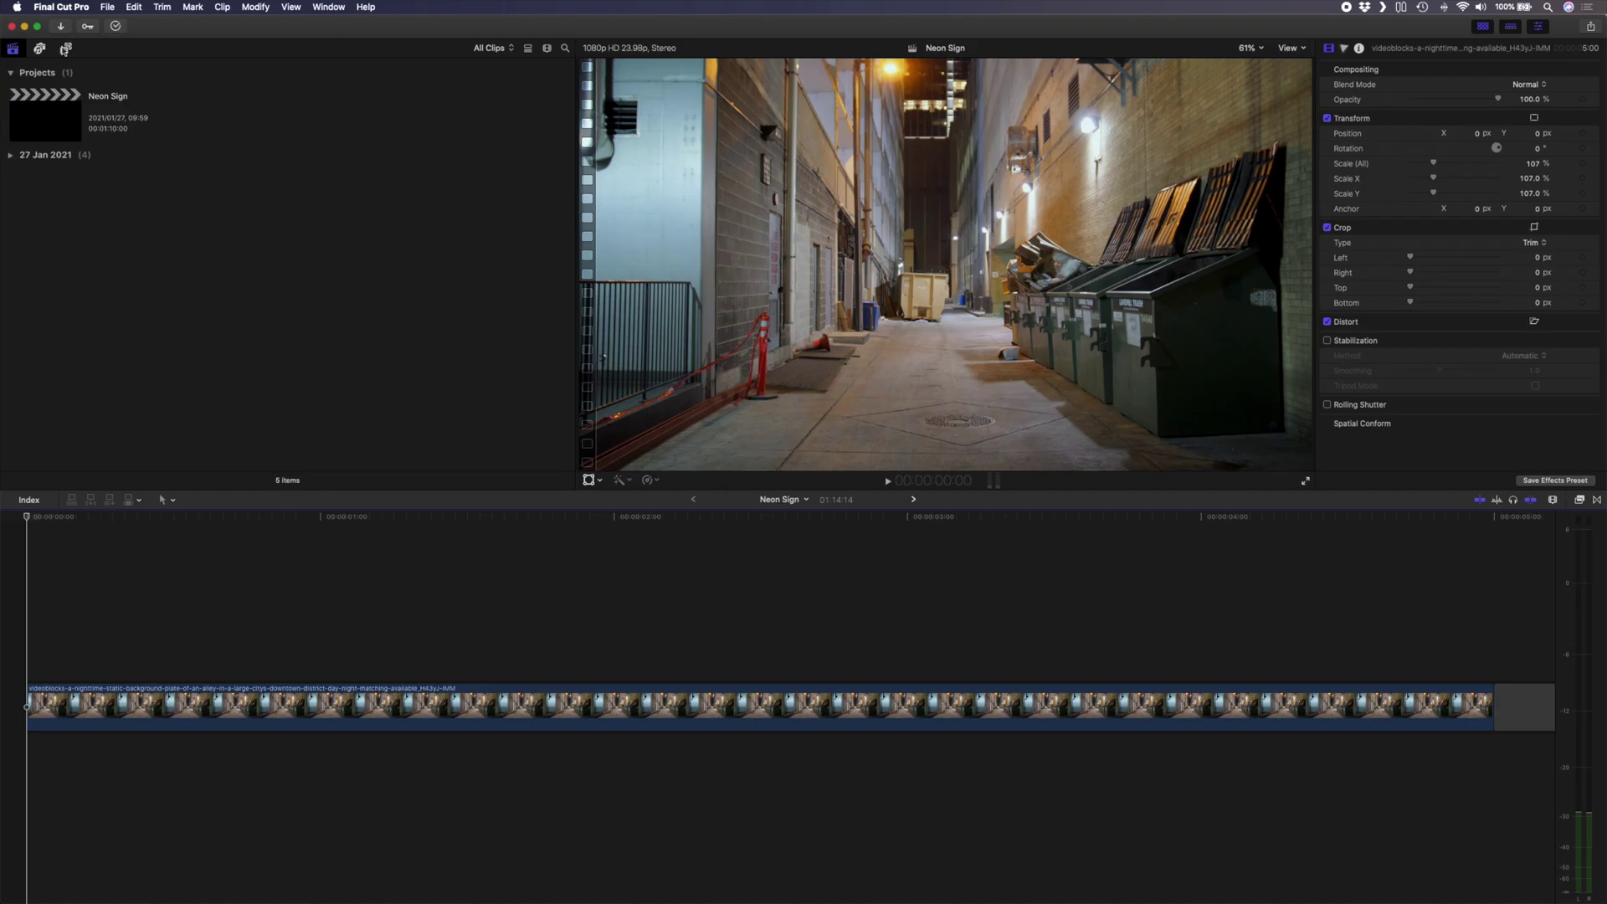
Add a Basic Title over the alley footage, trimmed to end with the alley clip
key(ctrl+t)
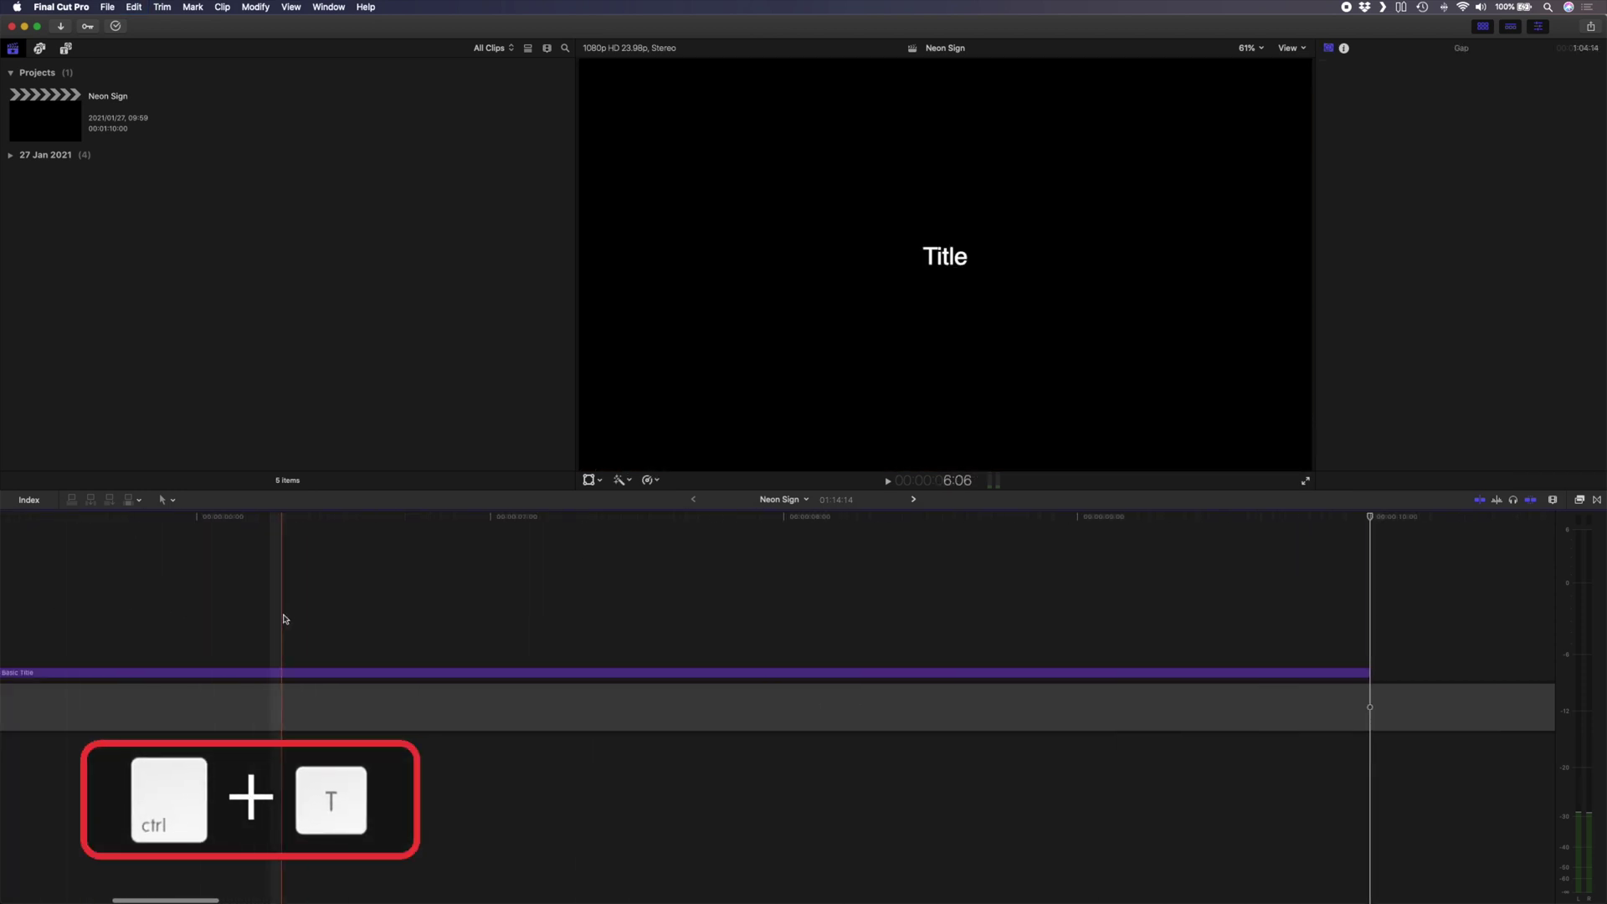
scroll(294, 604, left, 15)
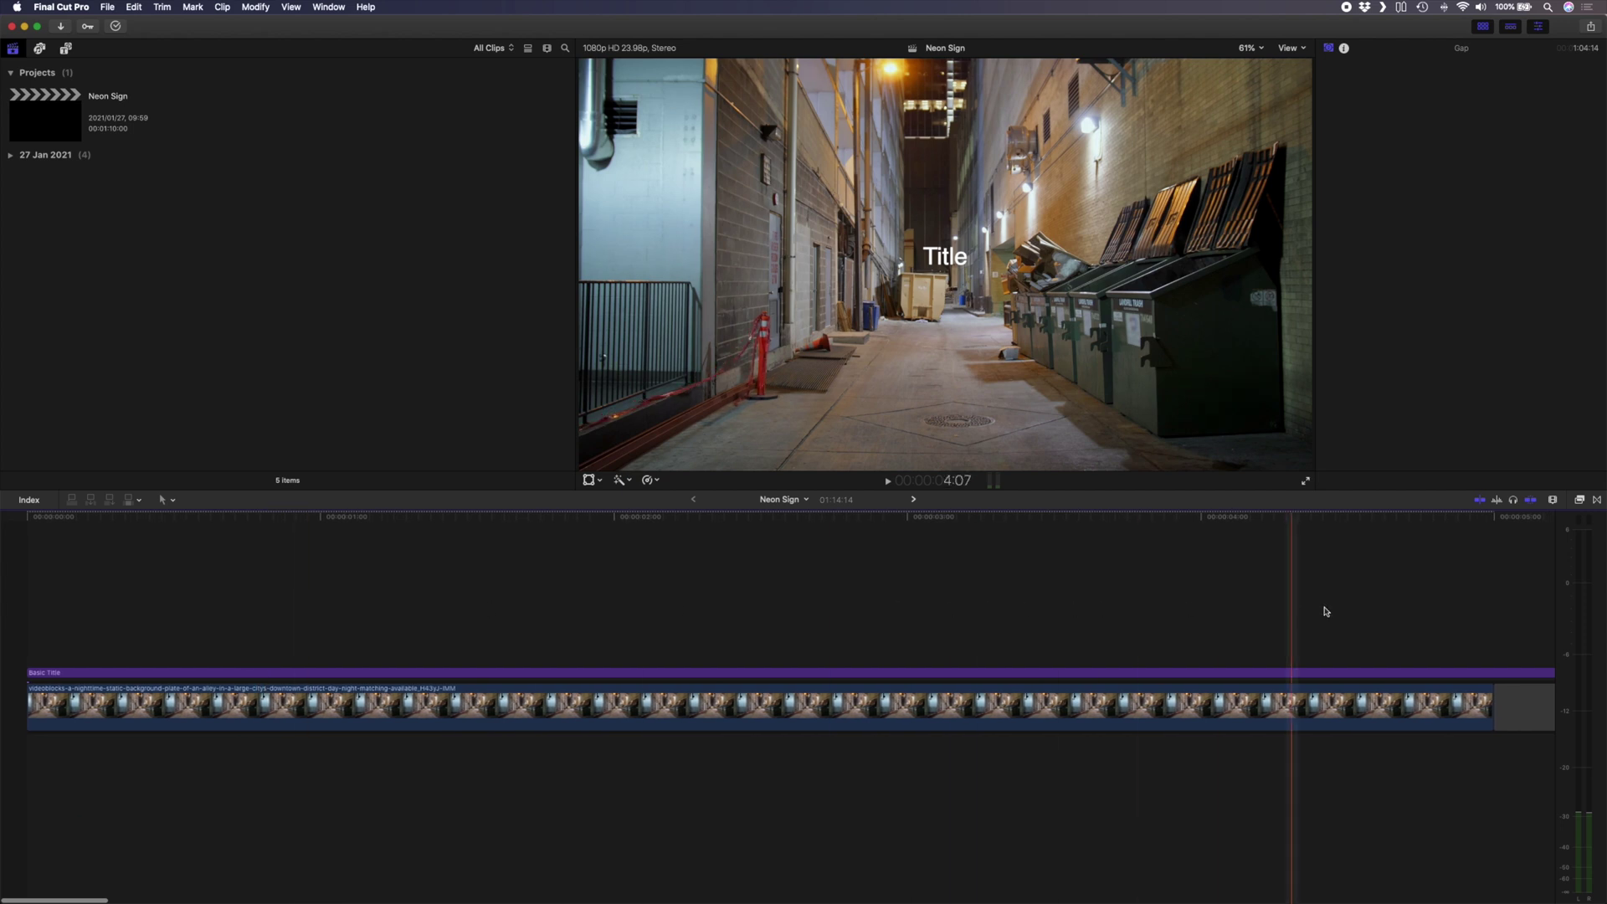
key(alt+bracketright)
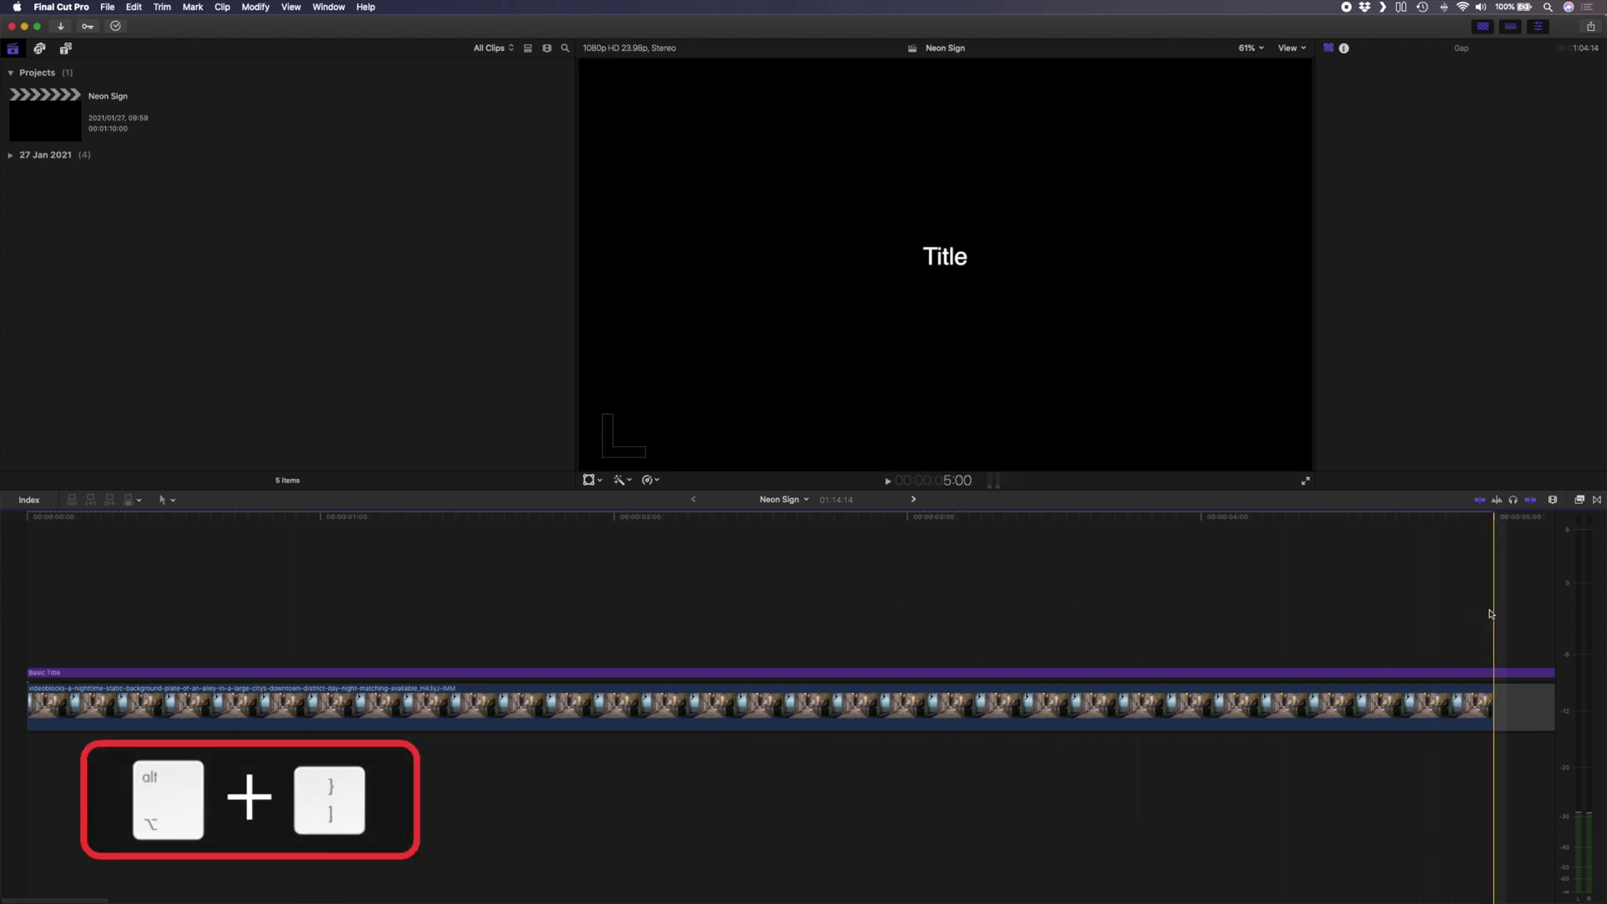
Change the title text to 'NEON SIGN' in the NEON GLOW-Light font
click(368, 673)
click(1343, 144)
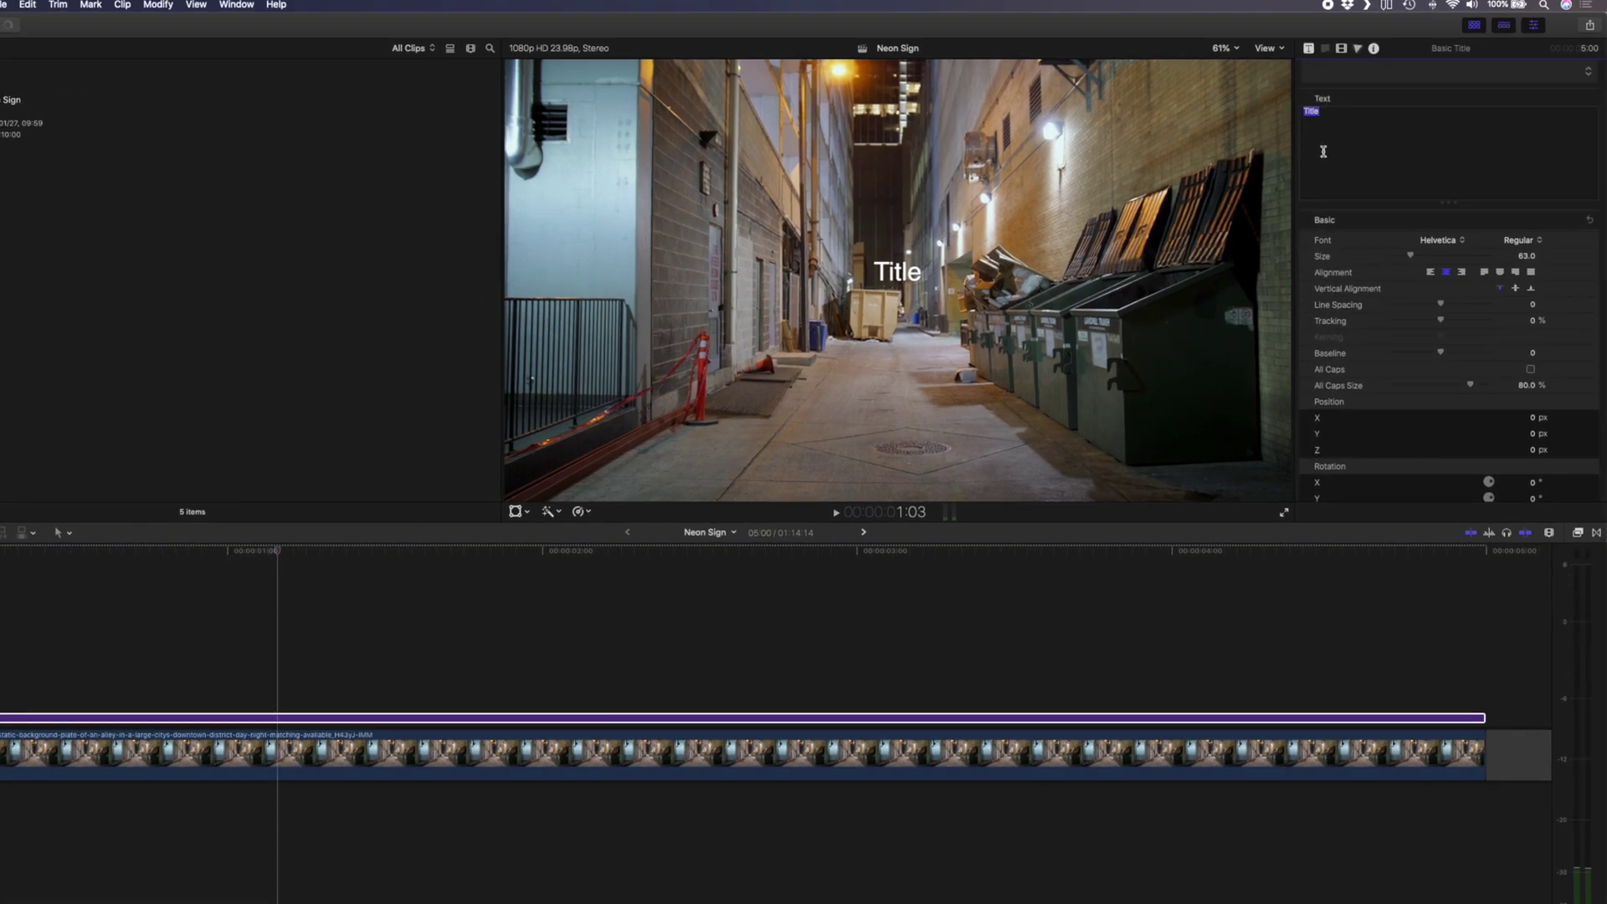
key(super+a)
text(NEON SIGN)
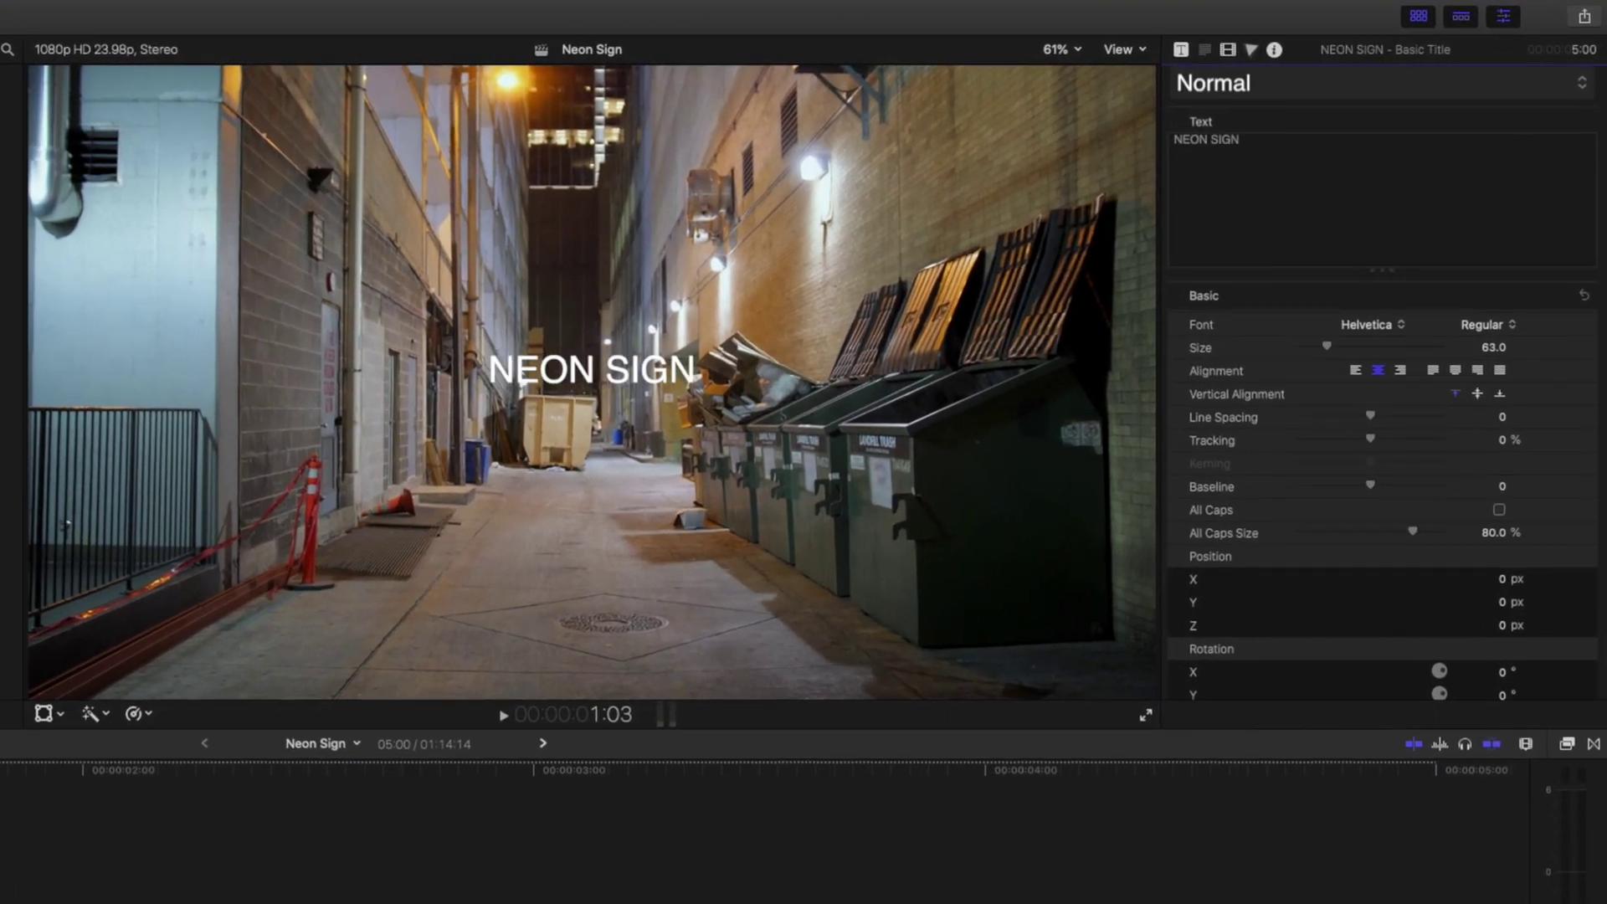
click(1351, 320)
scroll(1374, 323, down, 10)
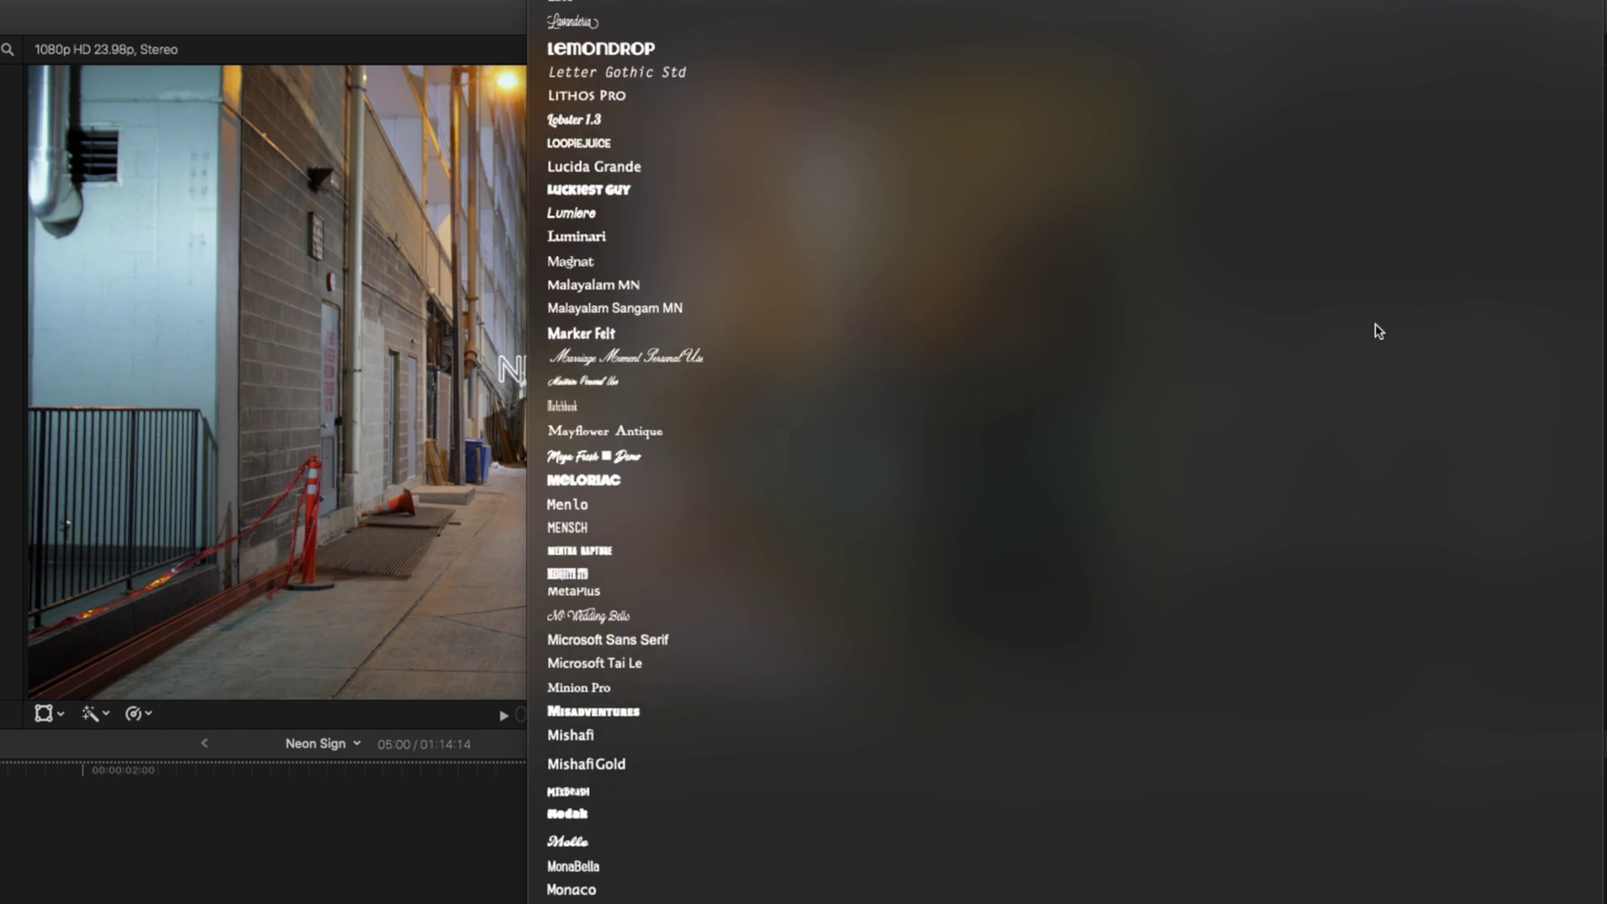
scroll(1377, 329, down, 8)
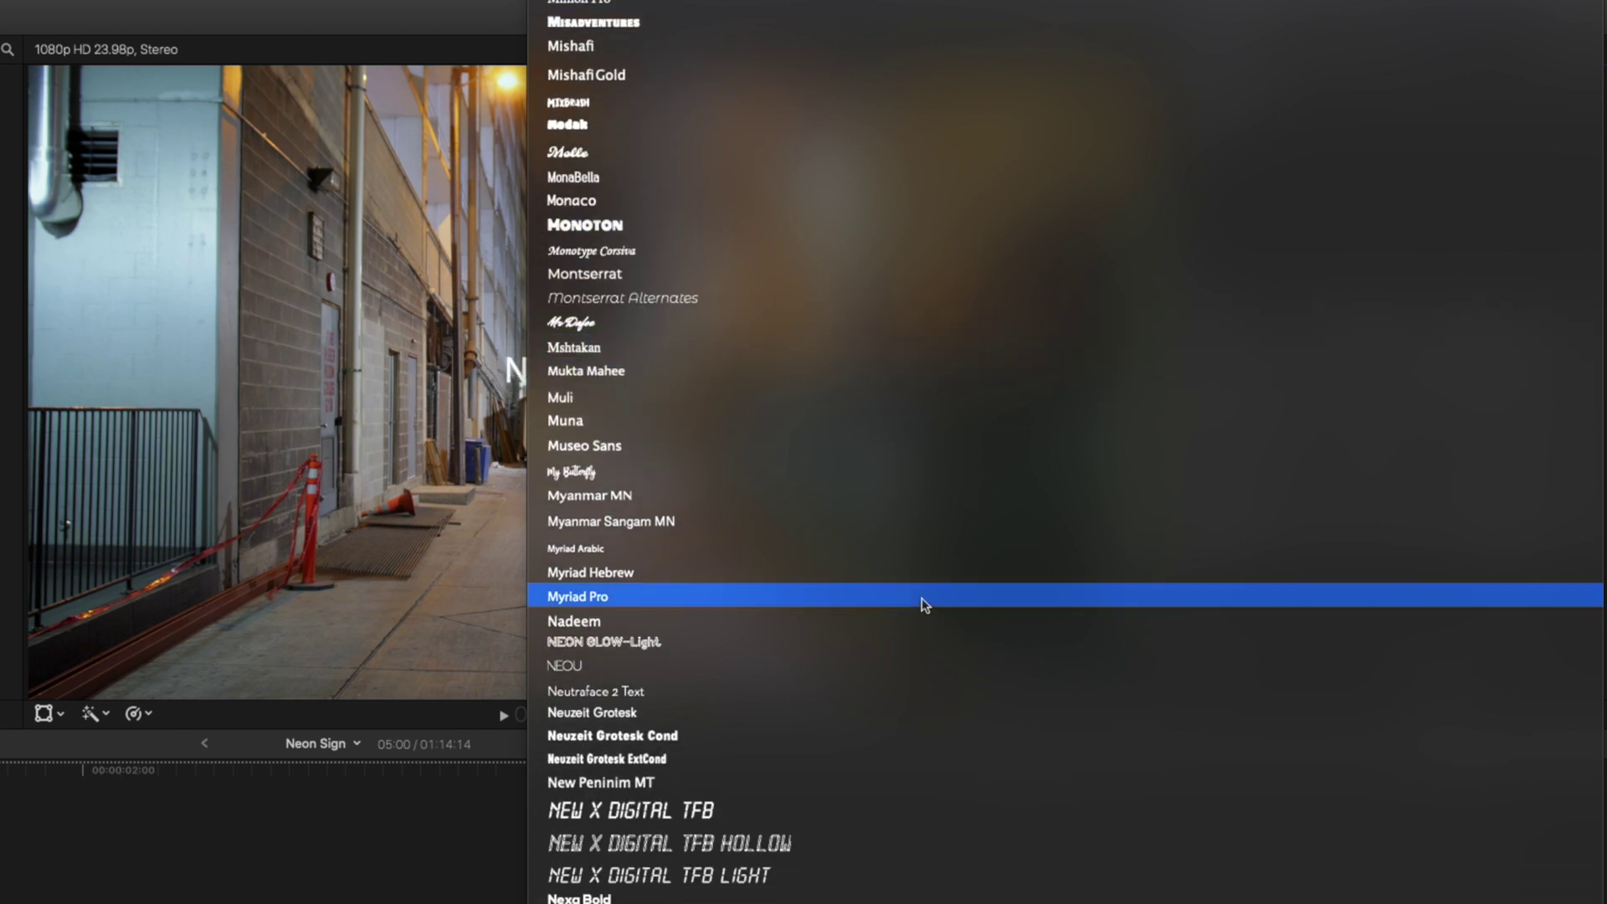
click(745, 643)
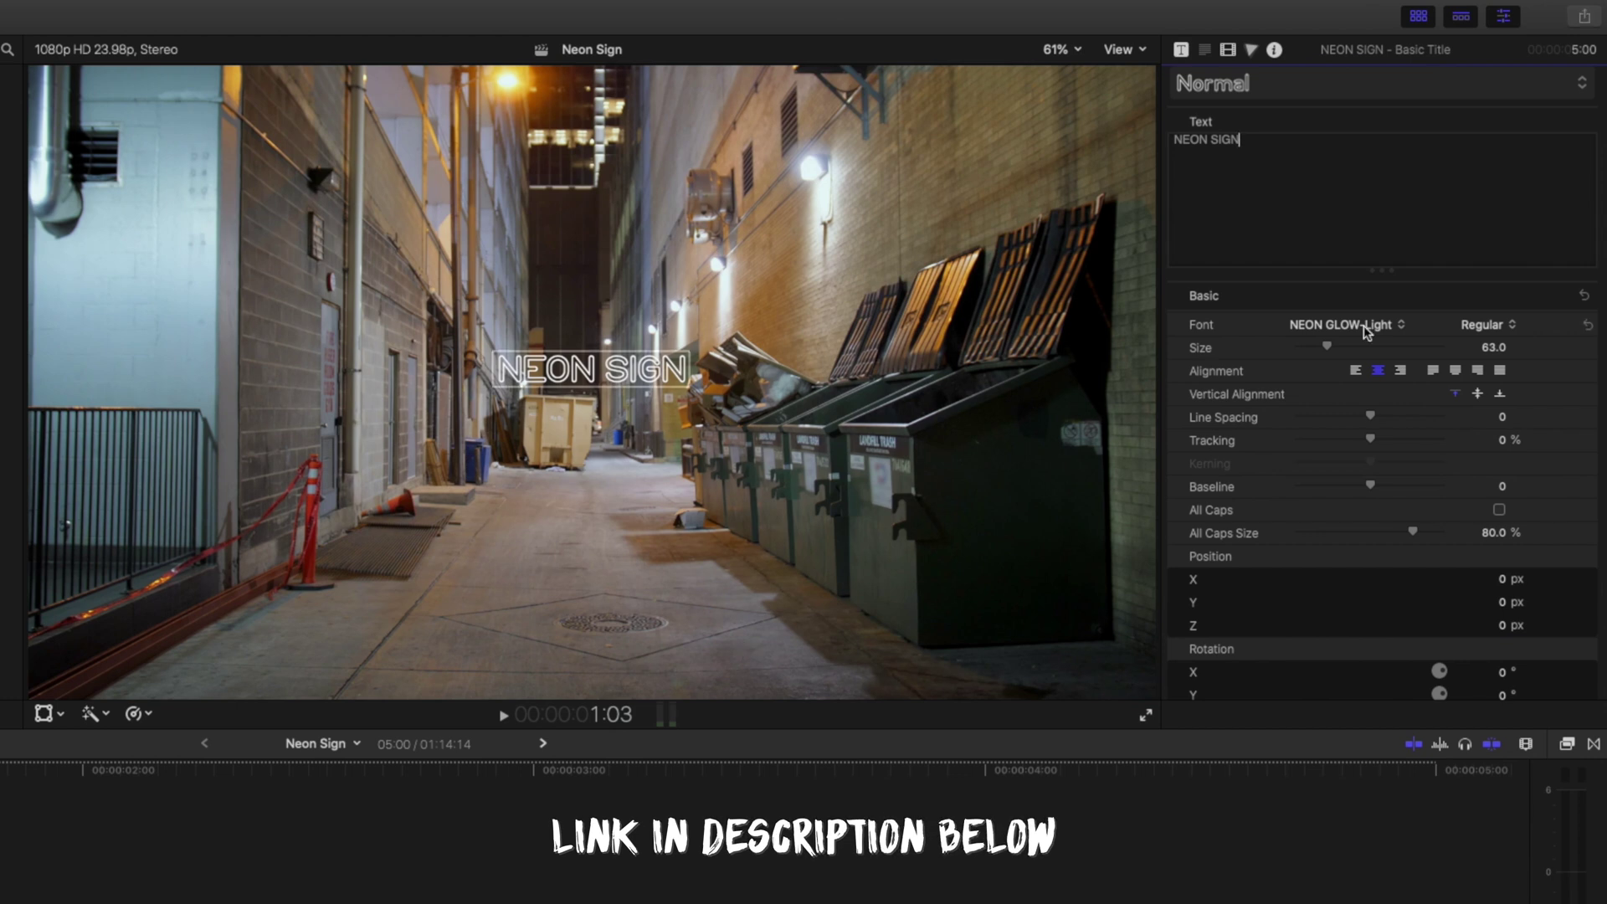
Enlarge the title to size 85, move it high on the right wall, and rotate it in perspective
drag(1325, 348, 1337, 346)
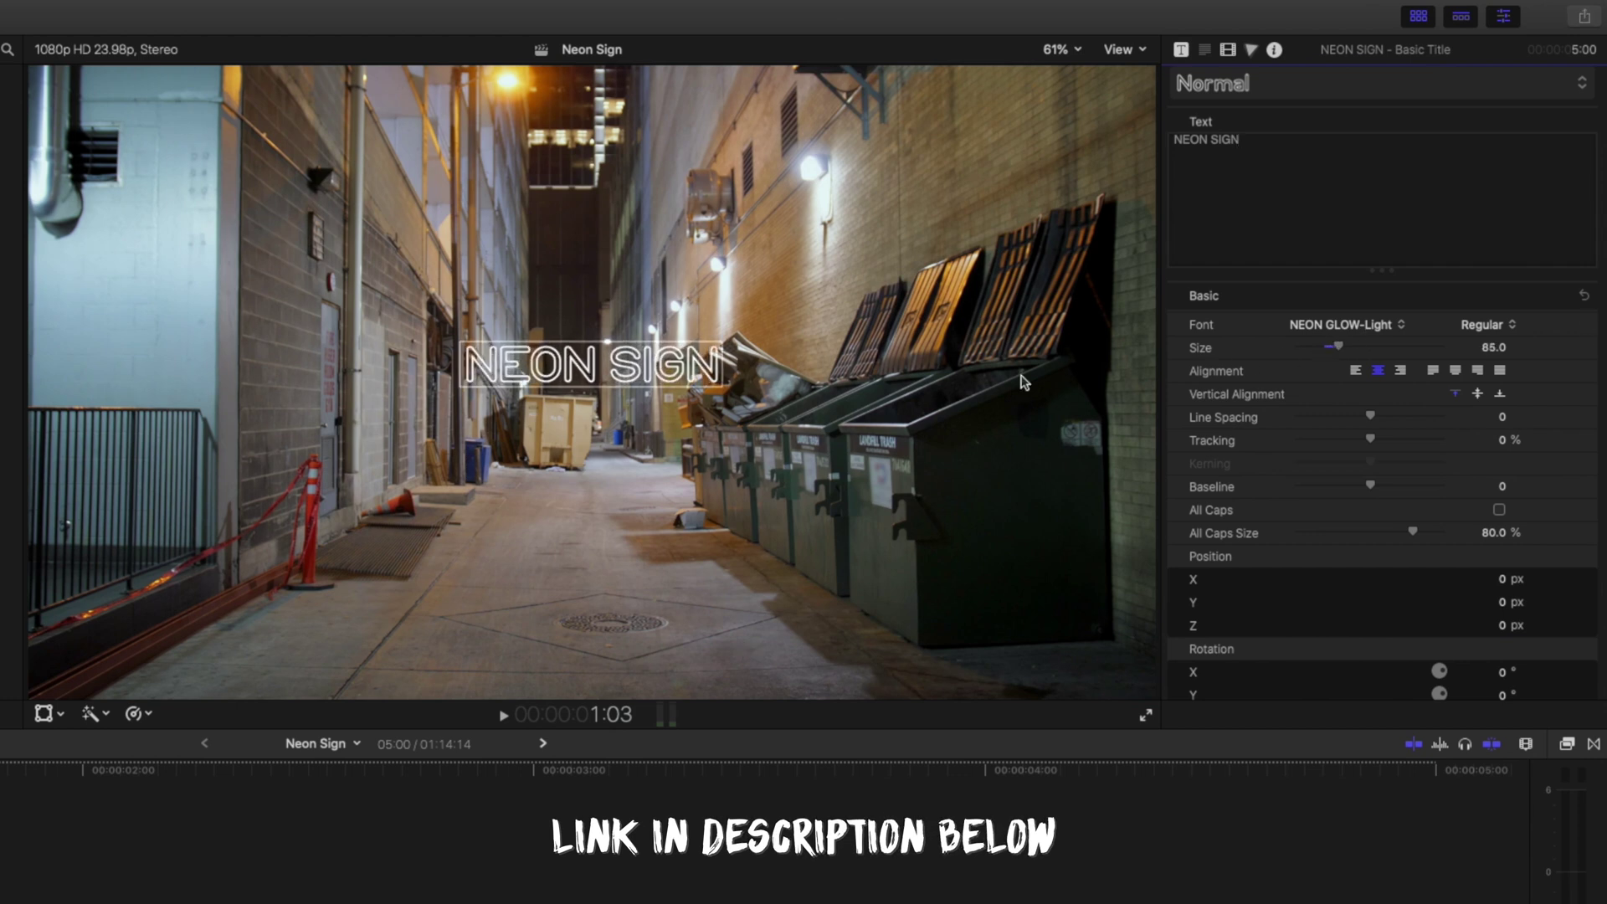
drag(562, 610, 936, 416)
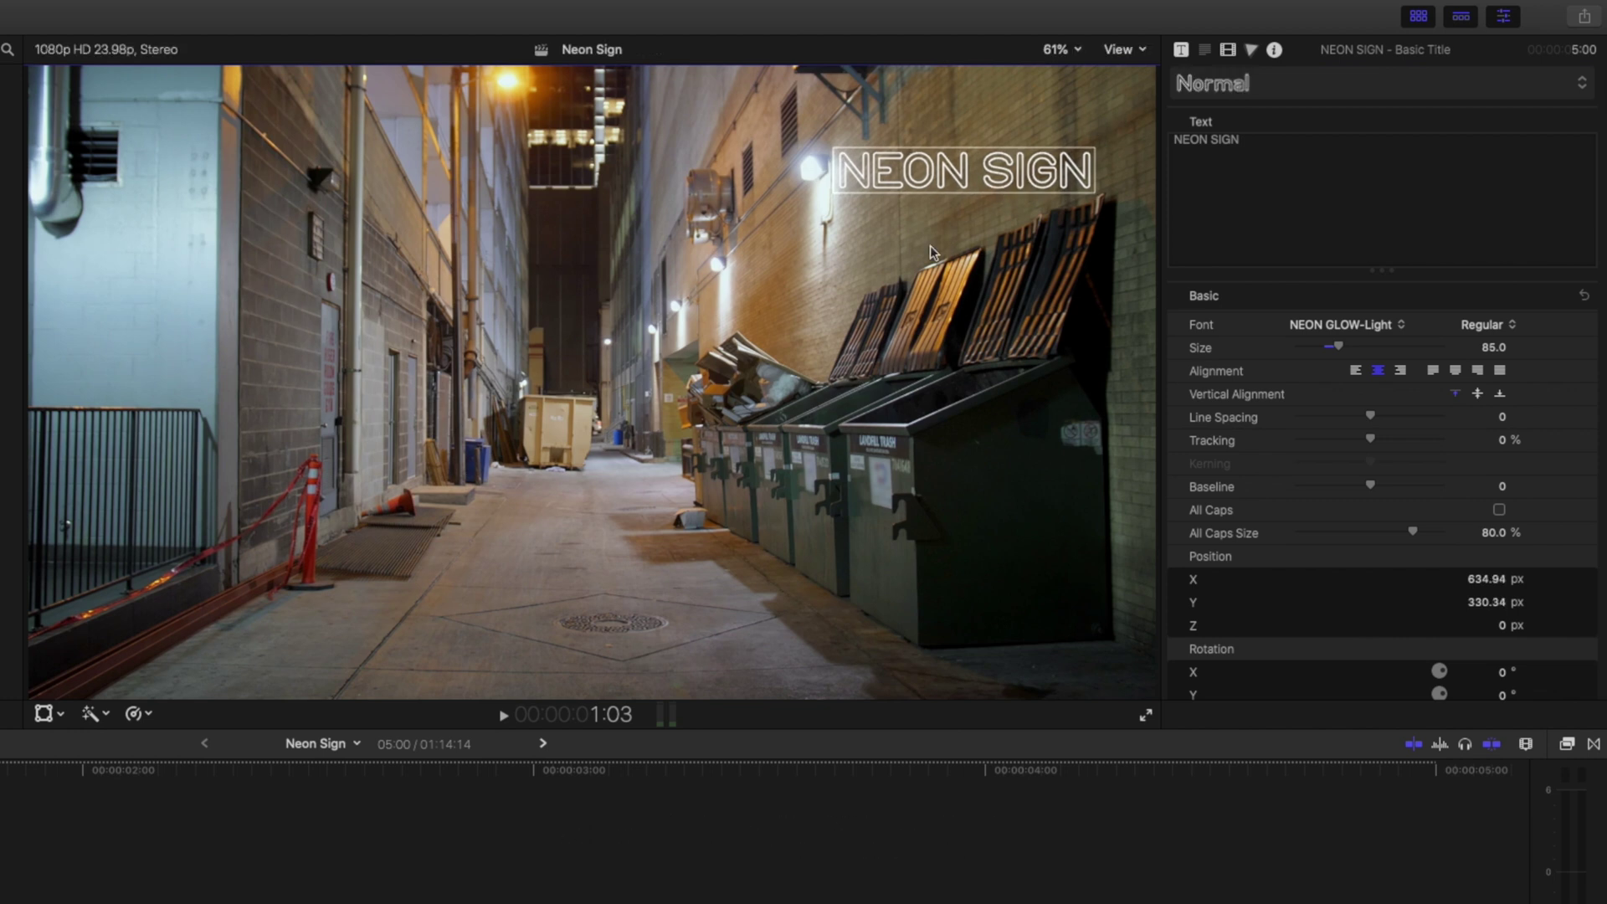
scroll(1262, 625, down, 5)
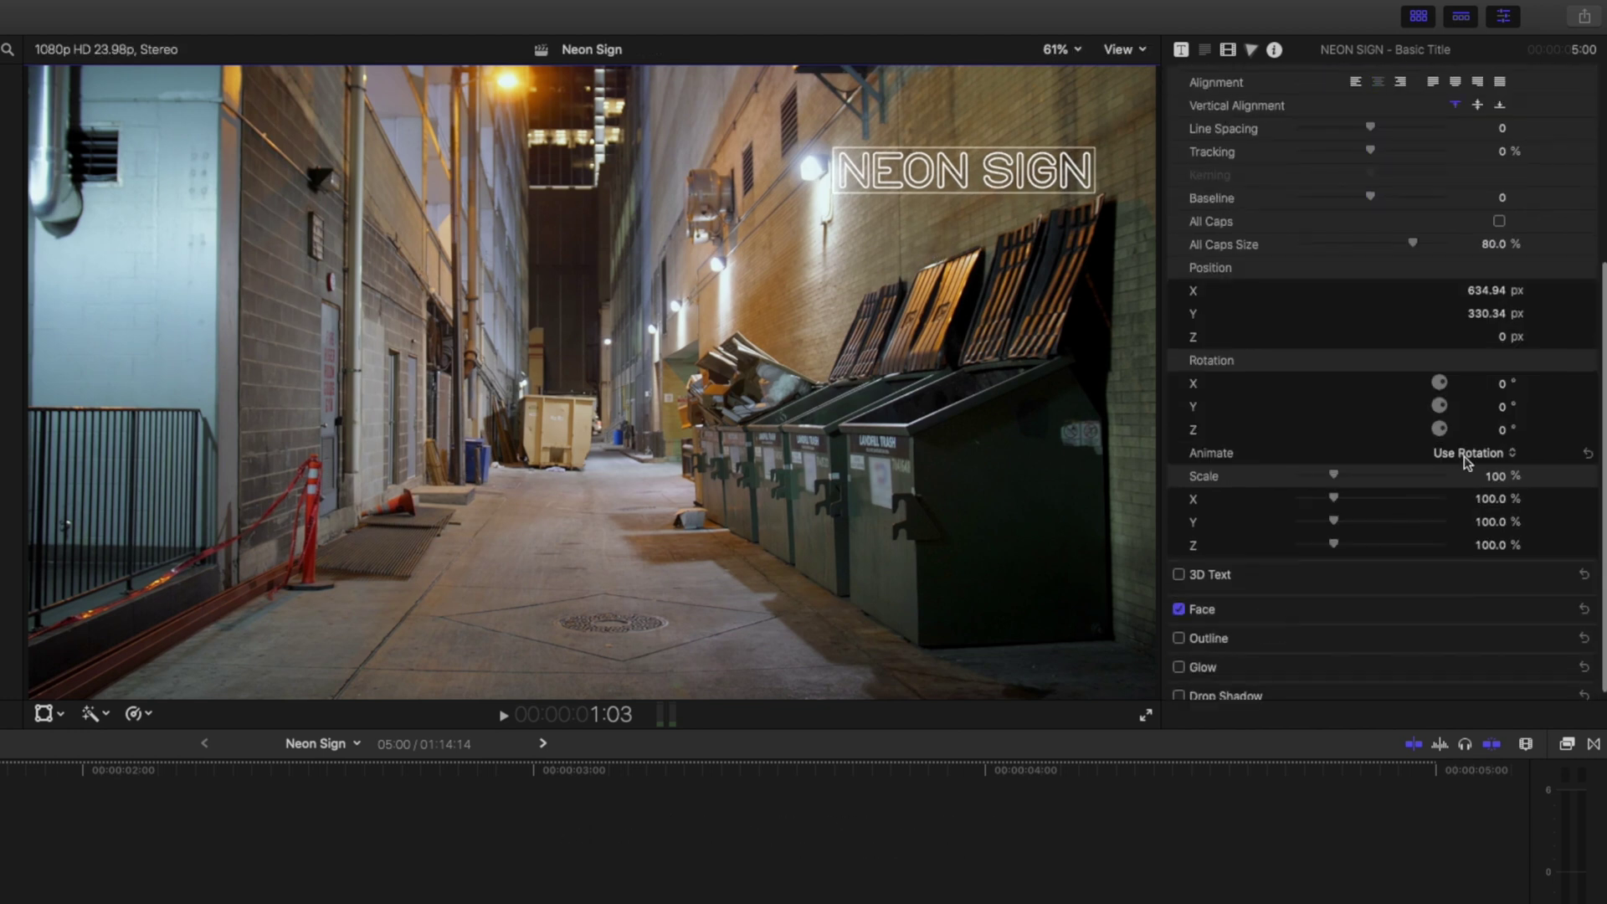
mouse_move(1503, 412)
mouse_down()
mouse_move(1505, 431)
mouse_move(1492, 409)
mouse_up()
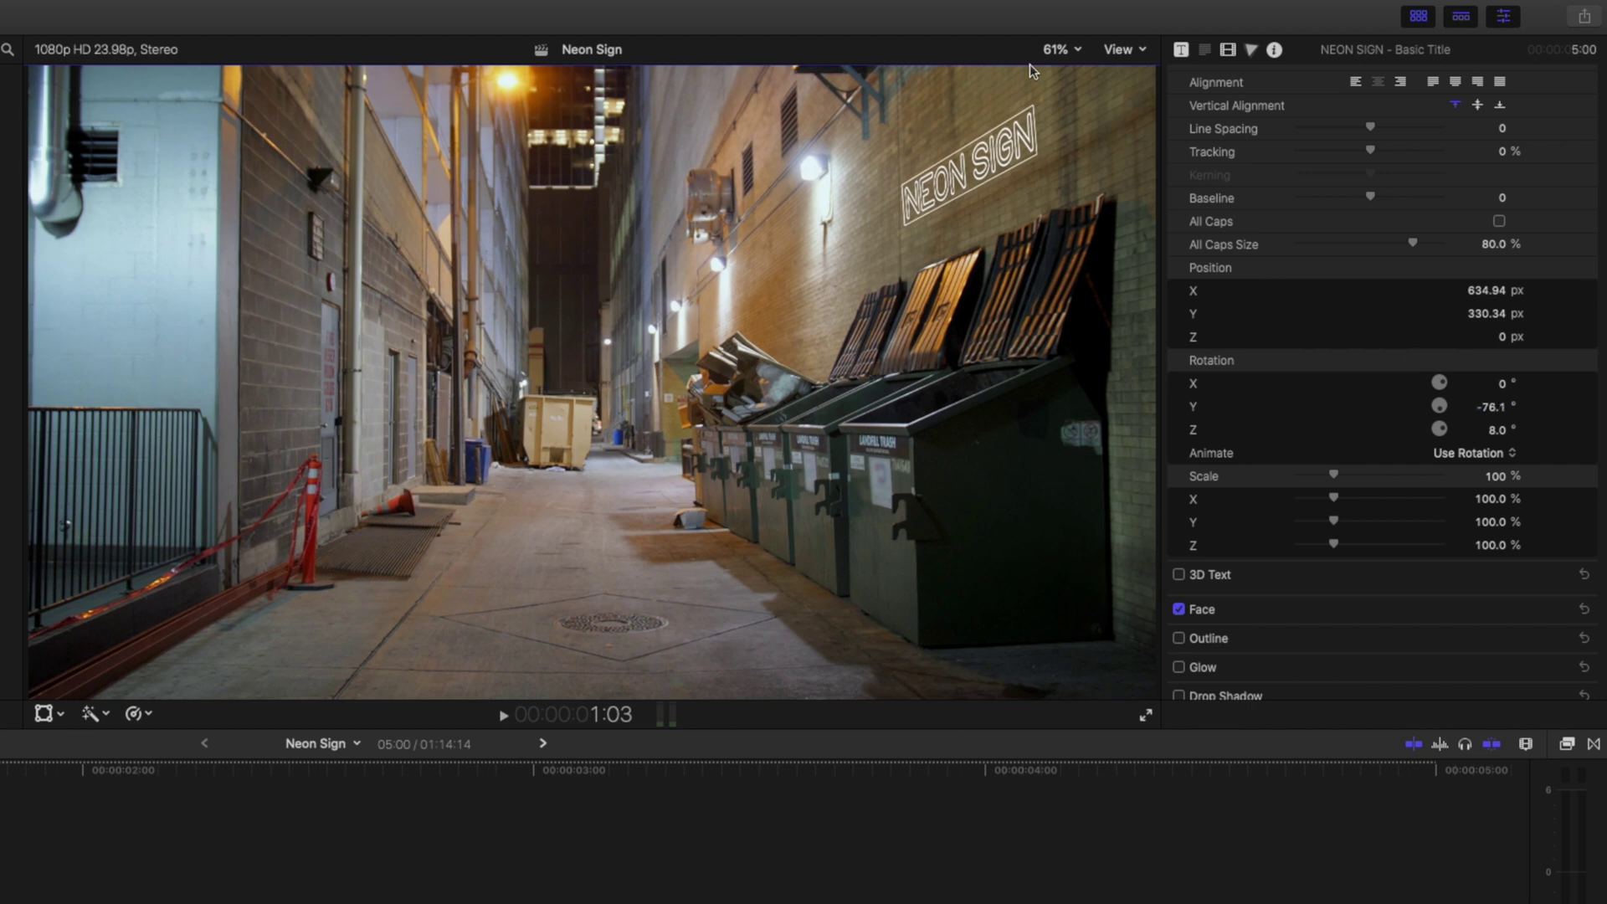
At 100% zoom, nudge the sign and fine-tune its rotation to Y −78.1° and Z 7.9°
click(1078, 51)
click(1087, 183)
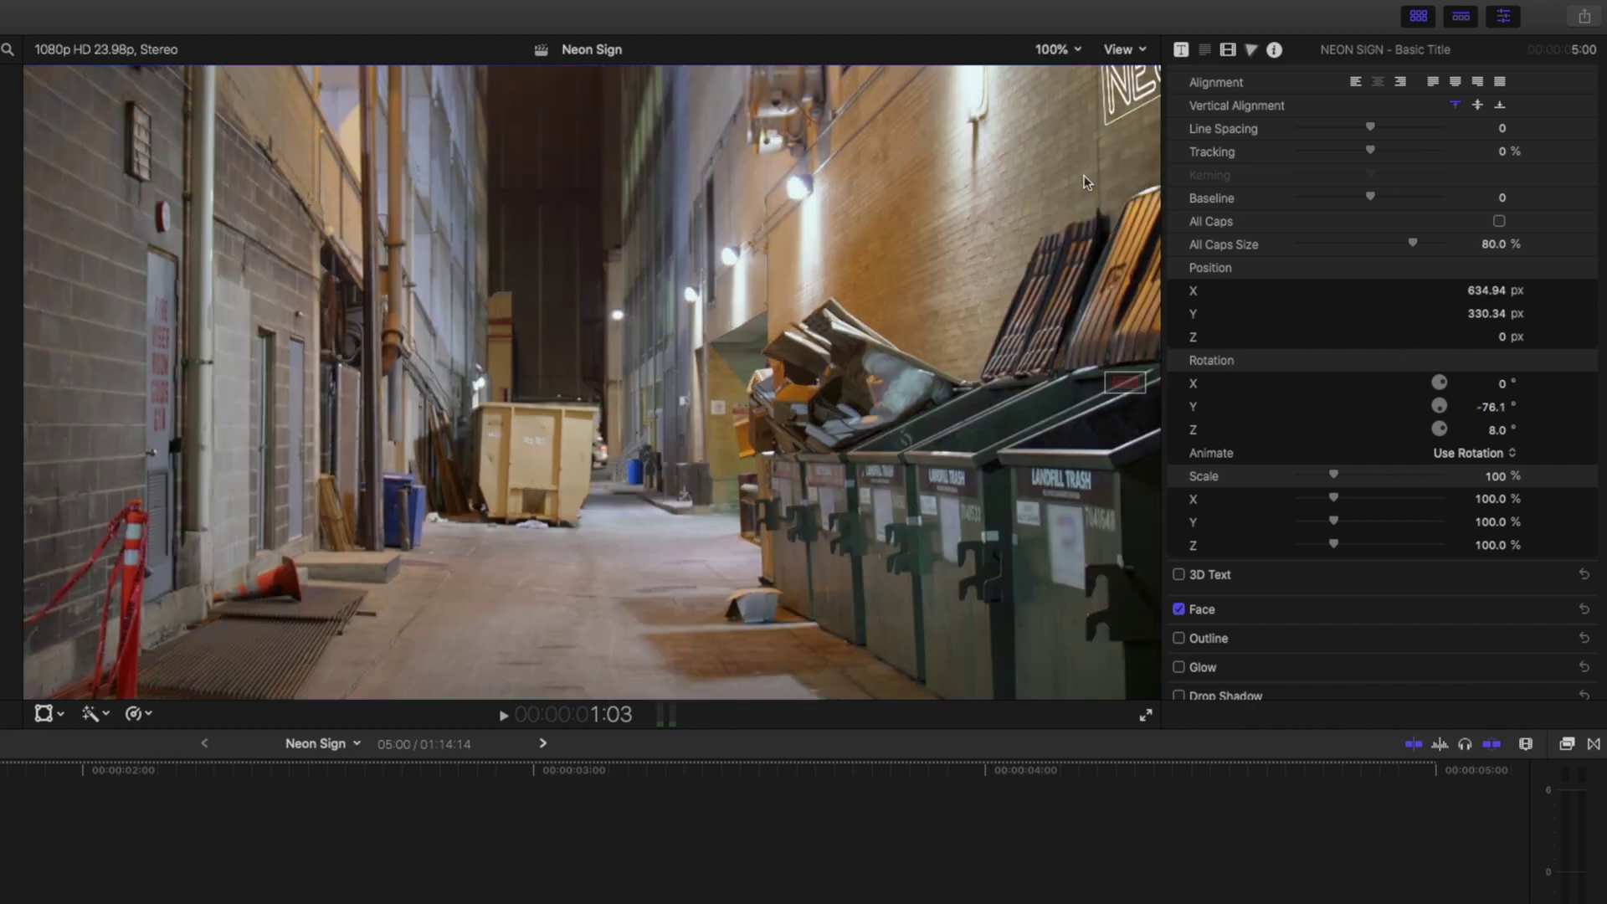
drag(1122, 382, 1135, 364)
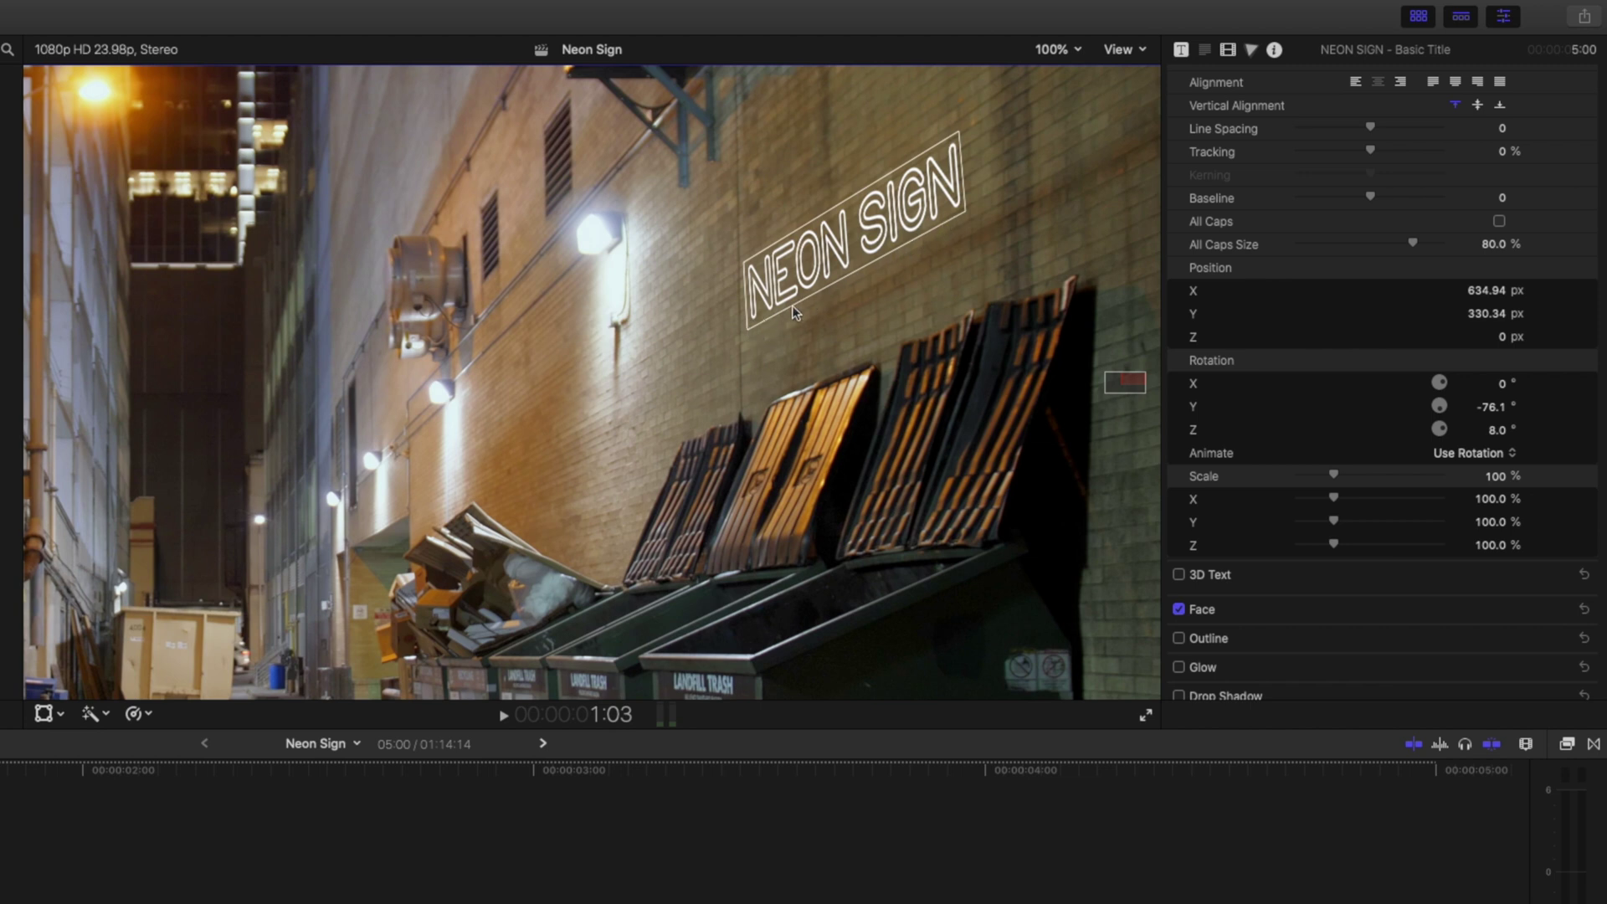
drag(854, 232, 891, 219)
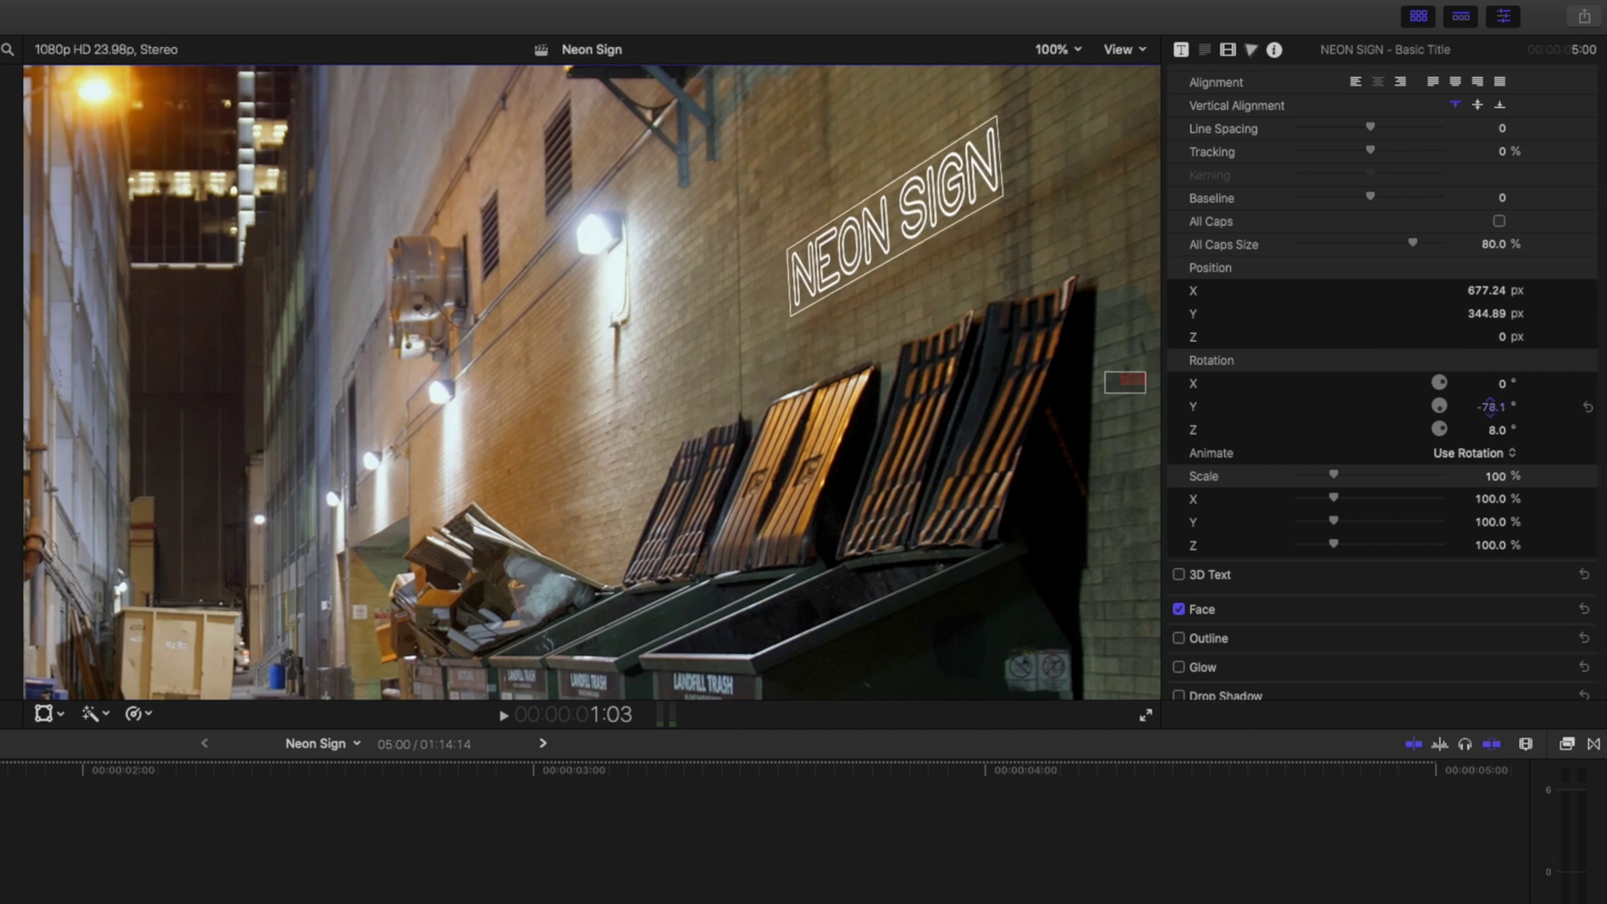
drag(1495, 407, 1492, 405)
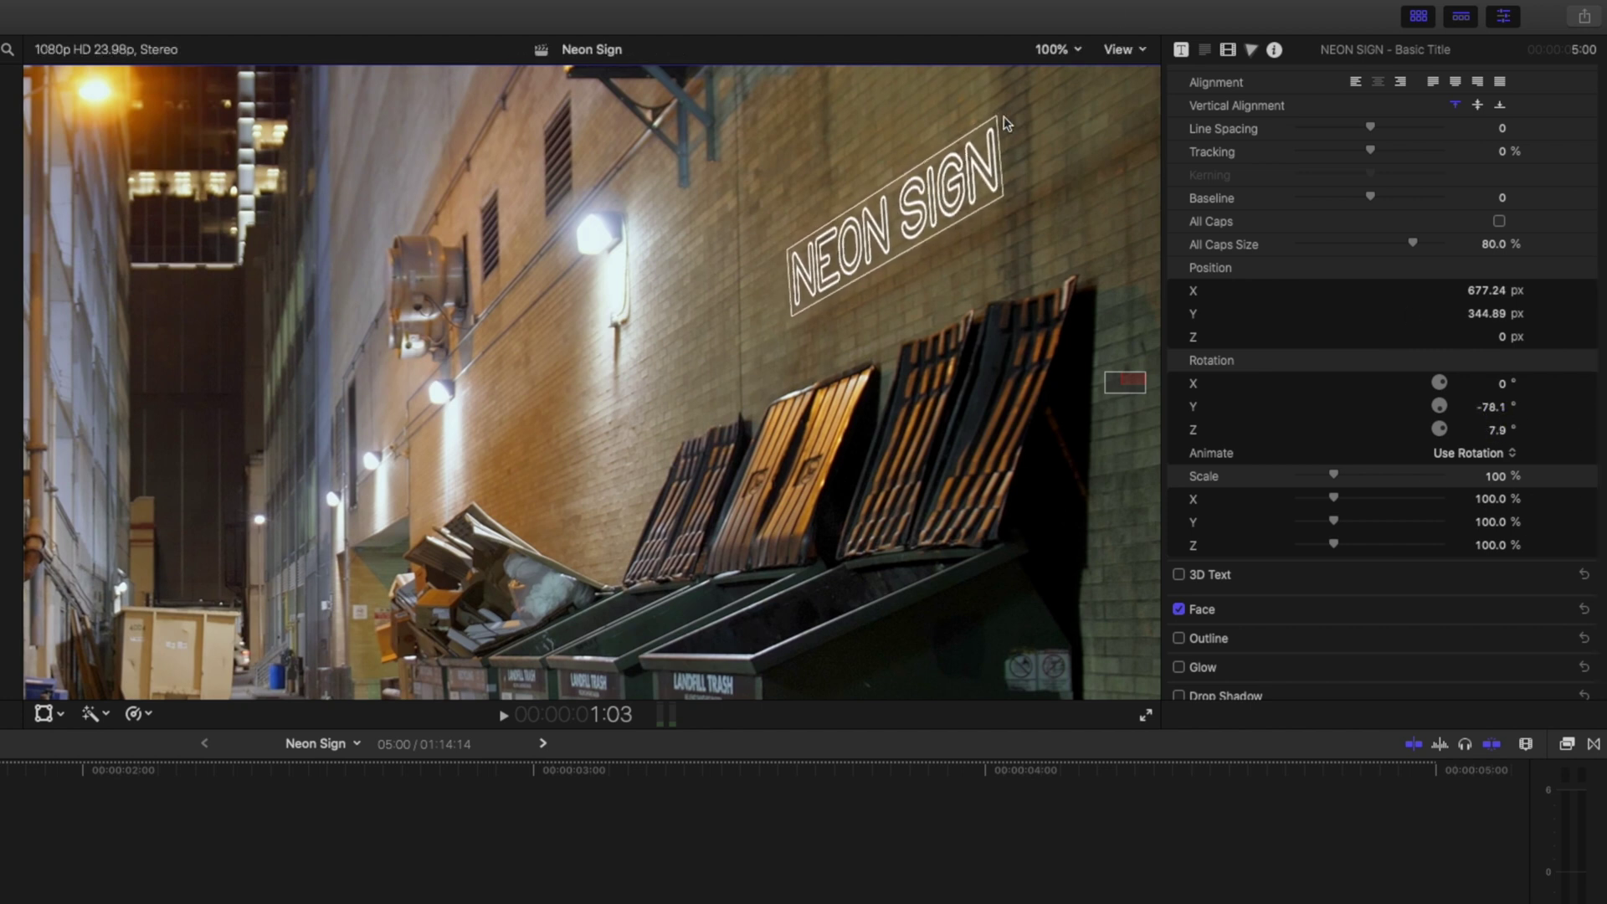
click(1084, 50)
click(1073, 69)
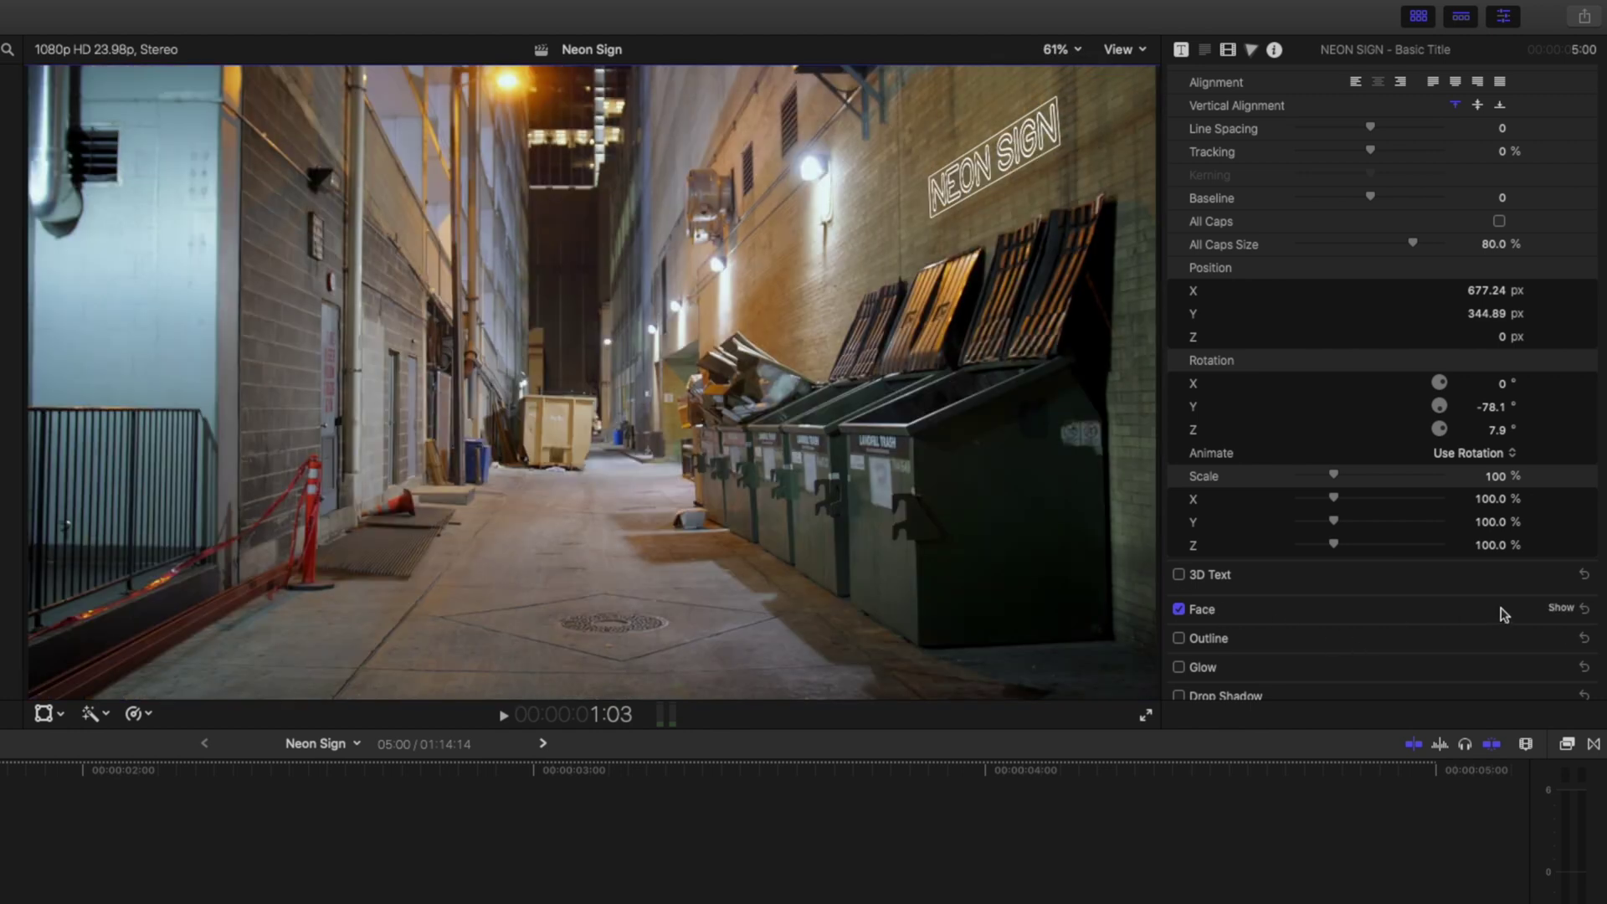
Set the title face to 92.18% opacity with 0.39 blur, and its blend mode to Add
click(1559, 608)
scroll(1524, 586, down, 3)
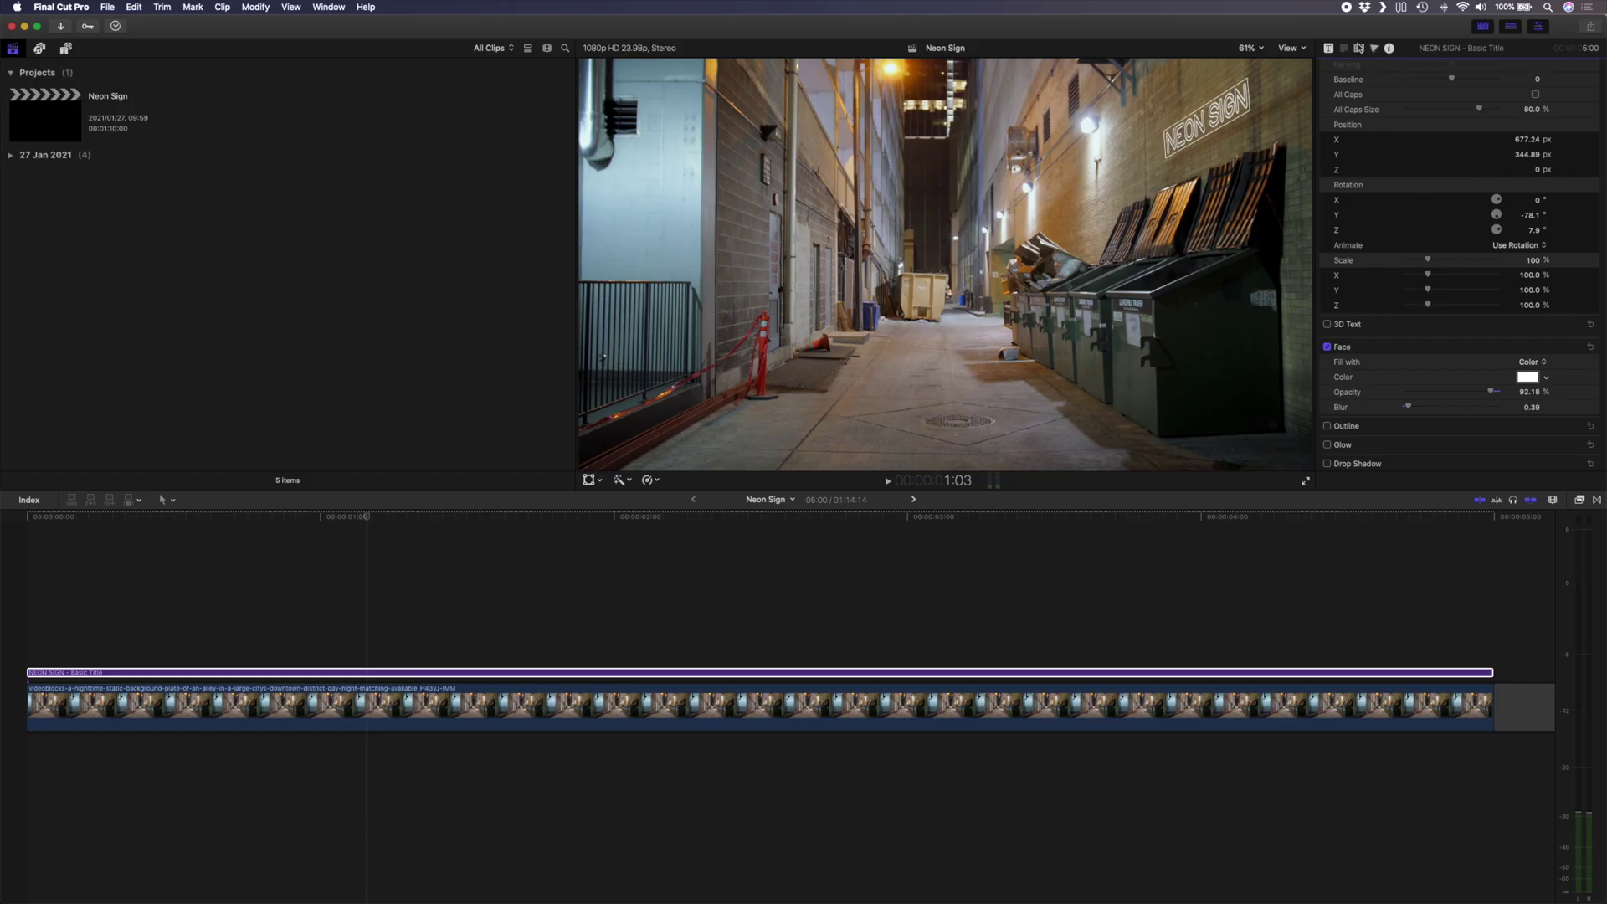
click(1359, 49)
click(1531, 87)
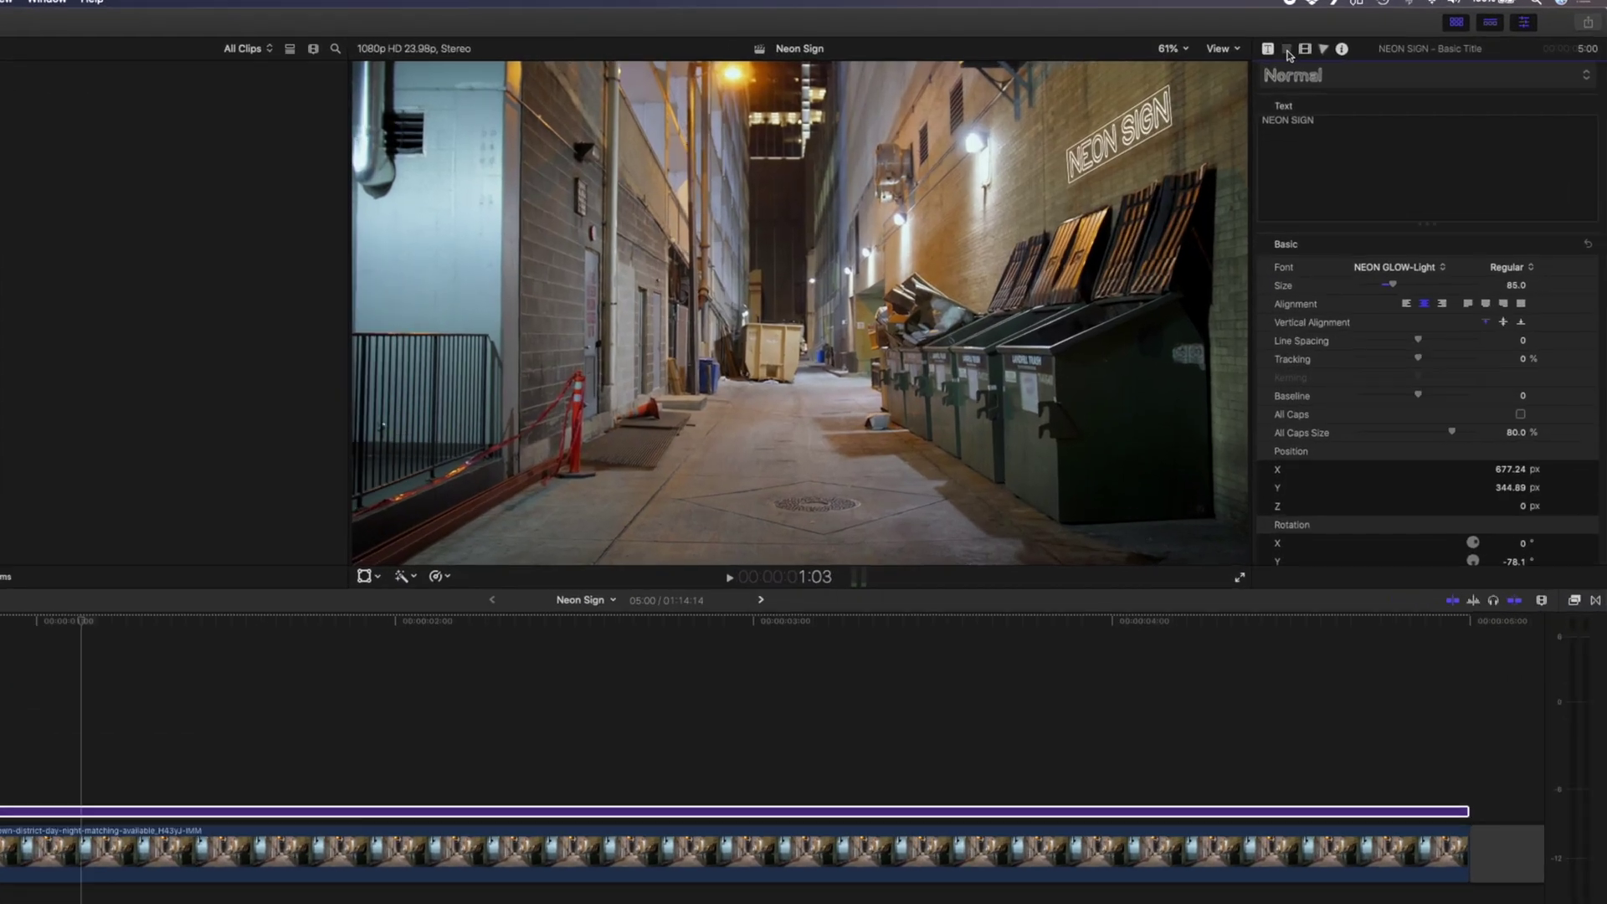
scroll(1382, 293, down, 10)
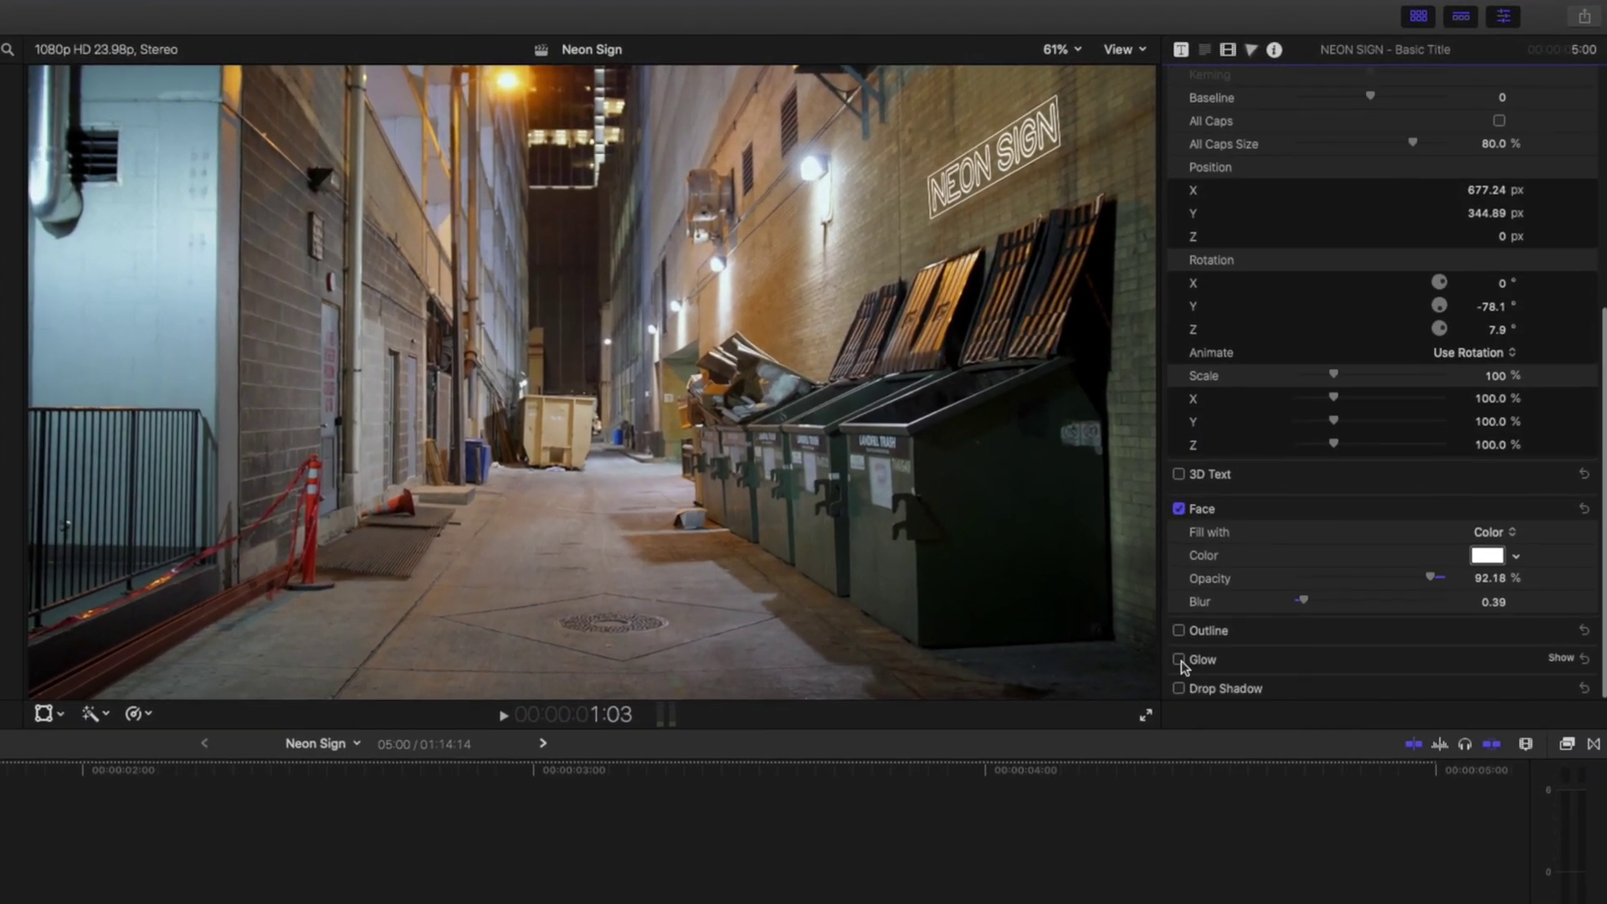
Enable an orange title glow with blur 1.8 and radius 17, then duplicate the title clip above itself
click(1178, 659)
click(1561, 657)
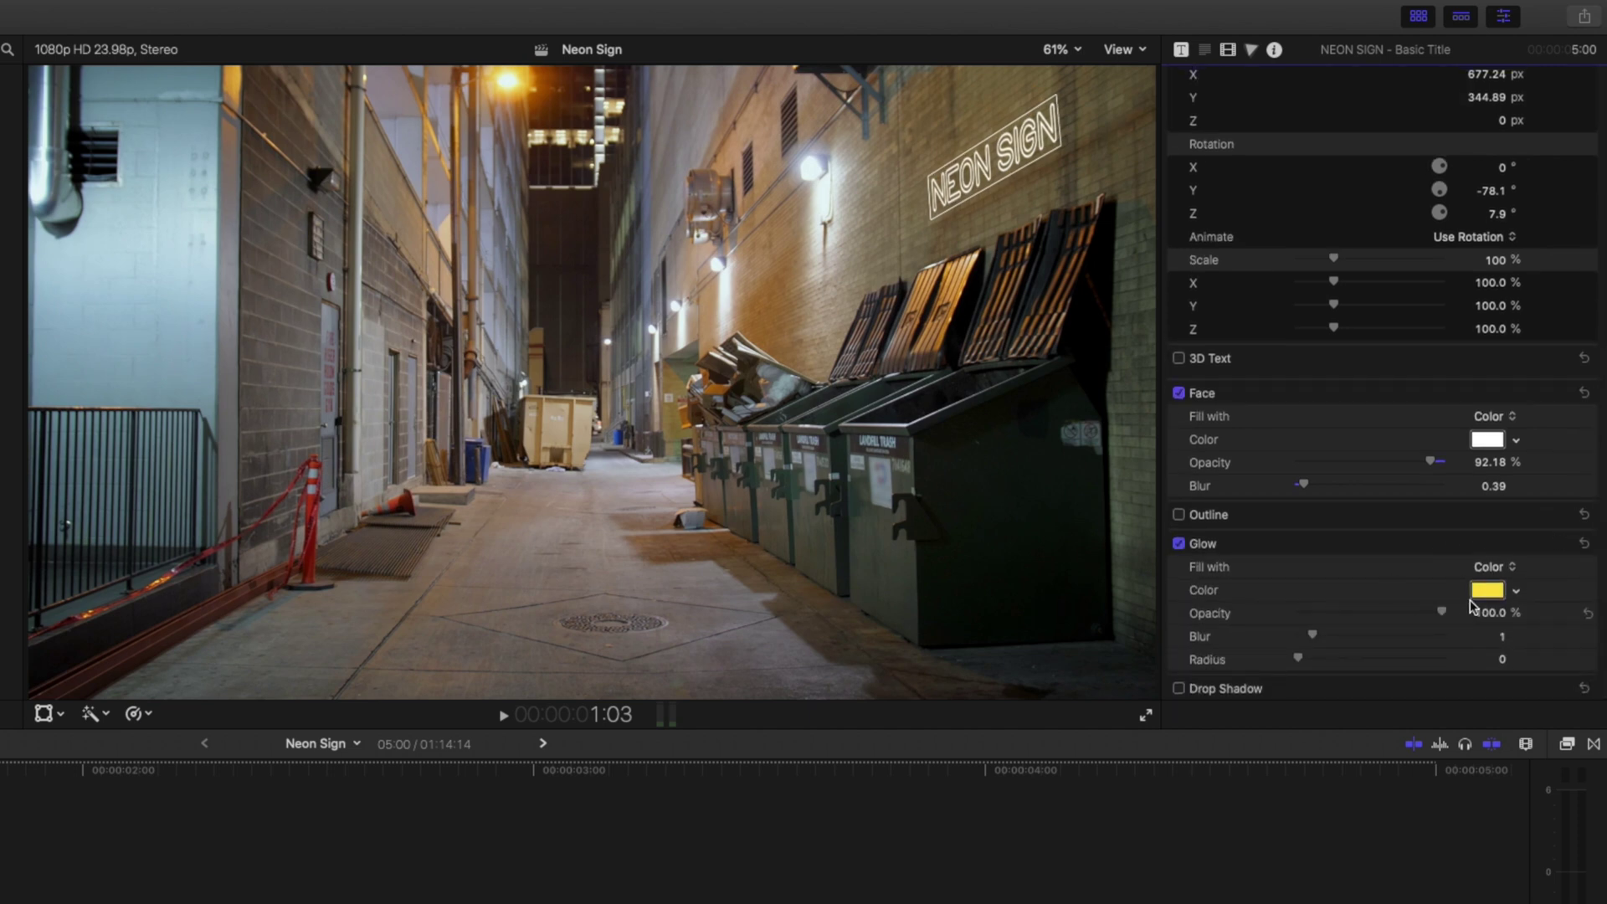
click(1487, 591)
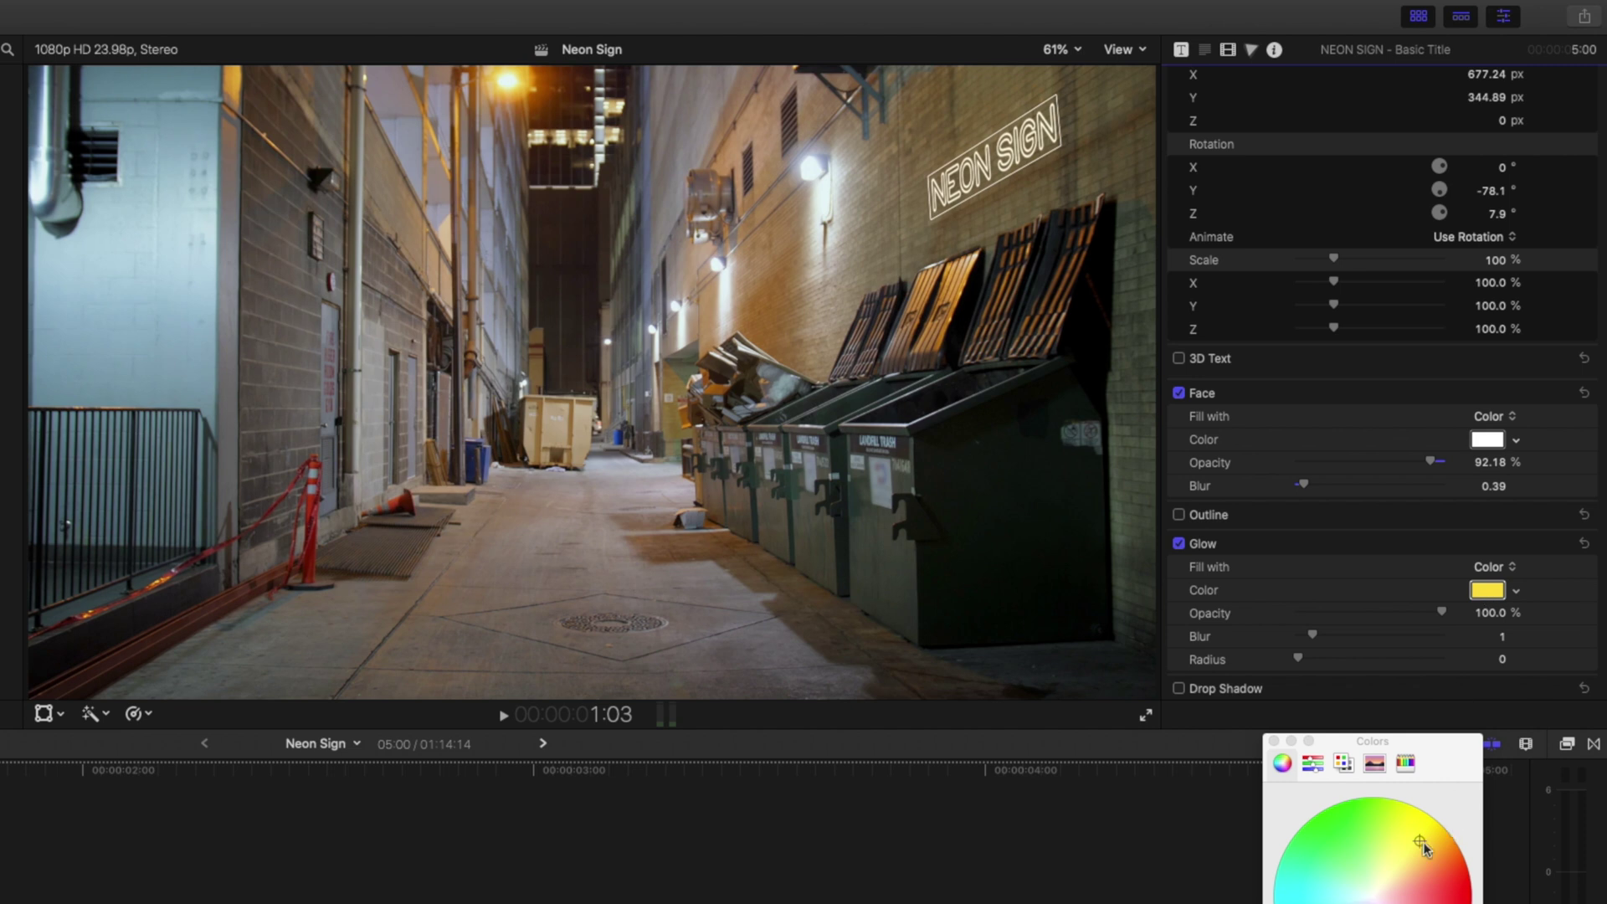
drag(1424, 842, 1434, 834)
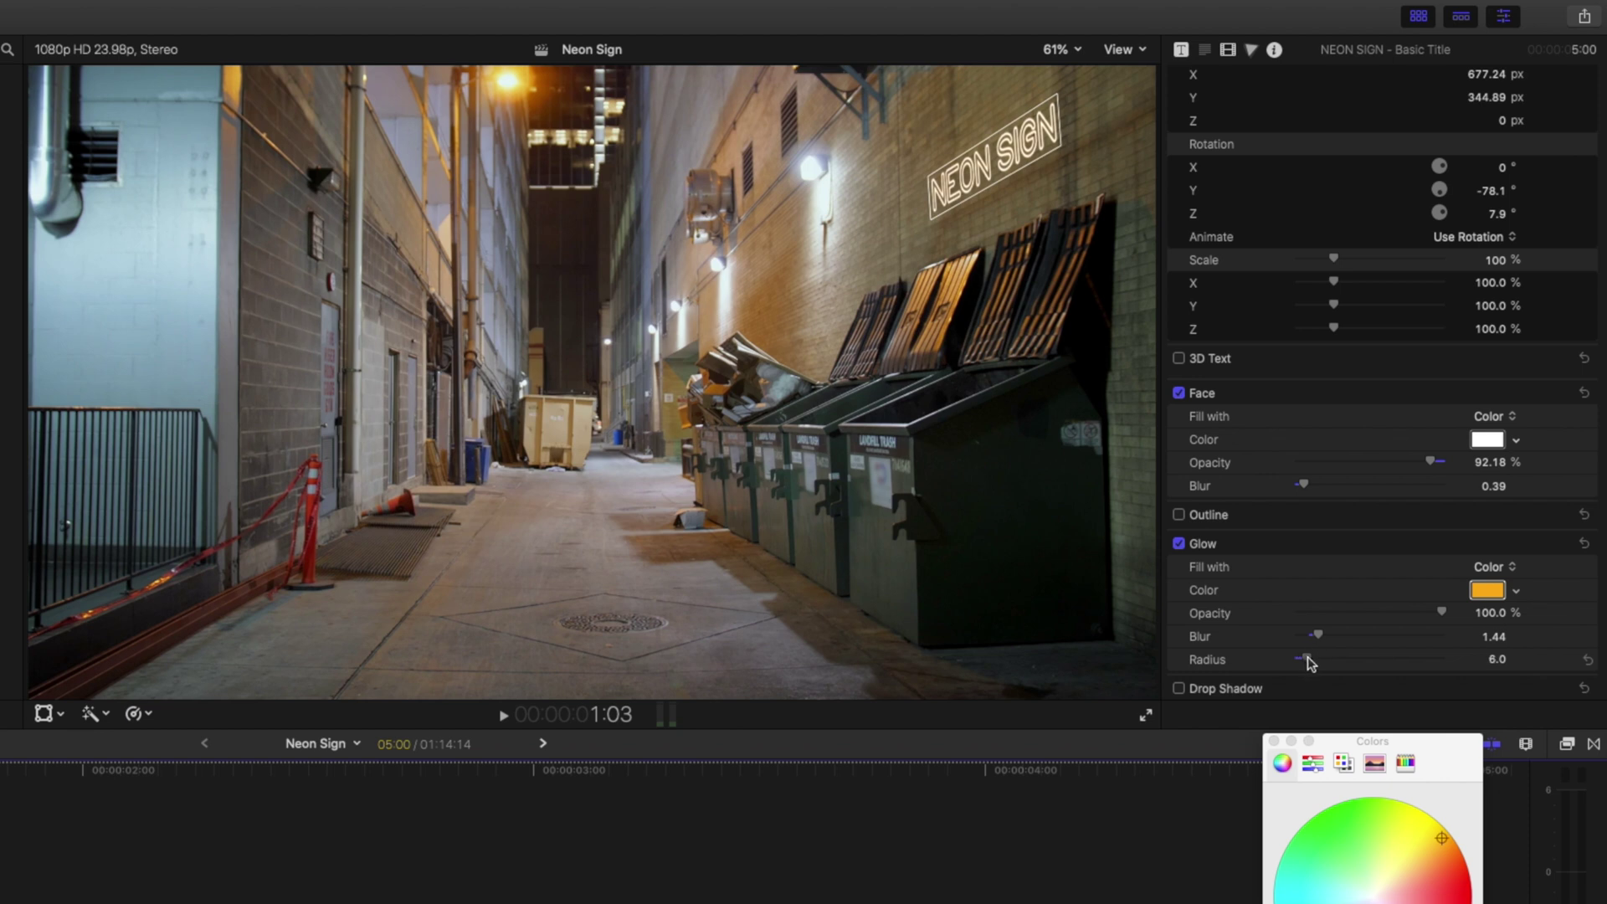
mouse_move(1320, 641)
mouse_down()
mouse_move(1323, 666)
mouse_move(1324, 640)
mouse_up()
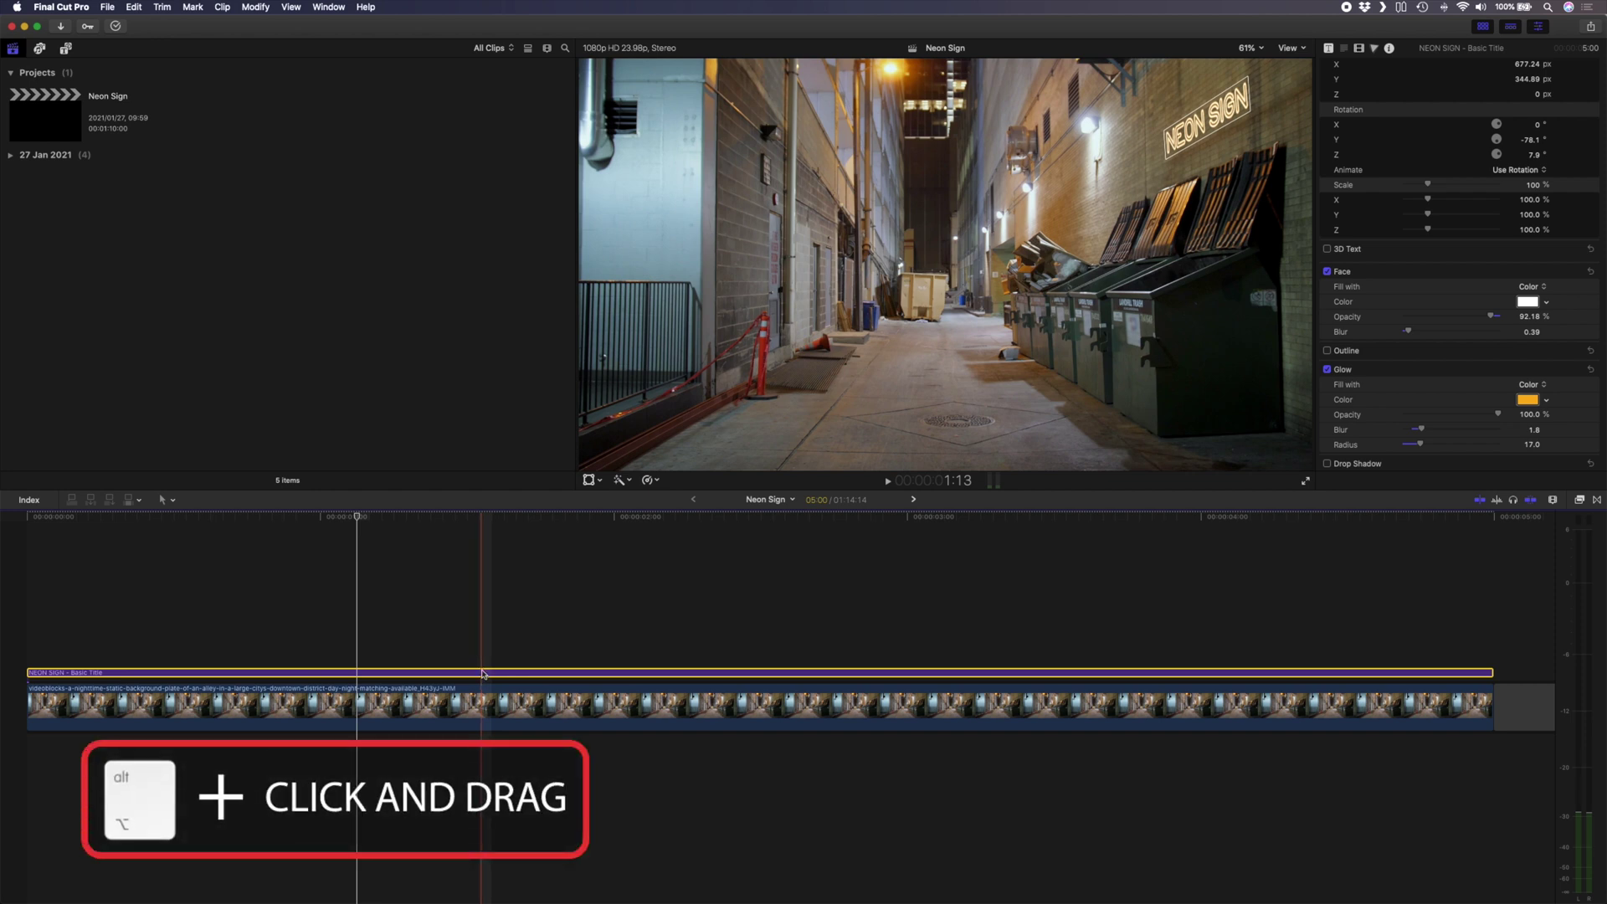
drag(482, 680, 485, 639)
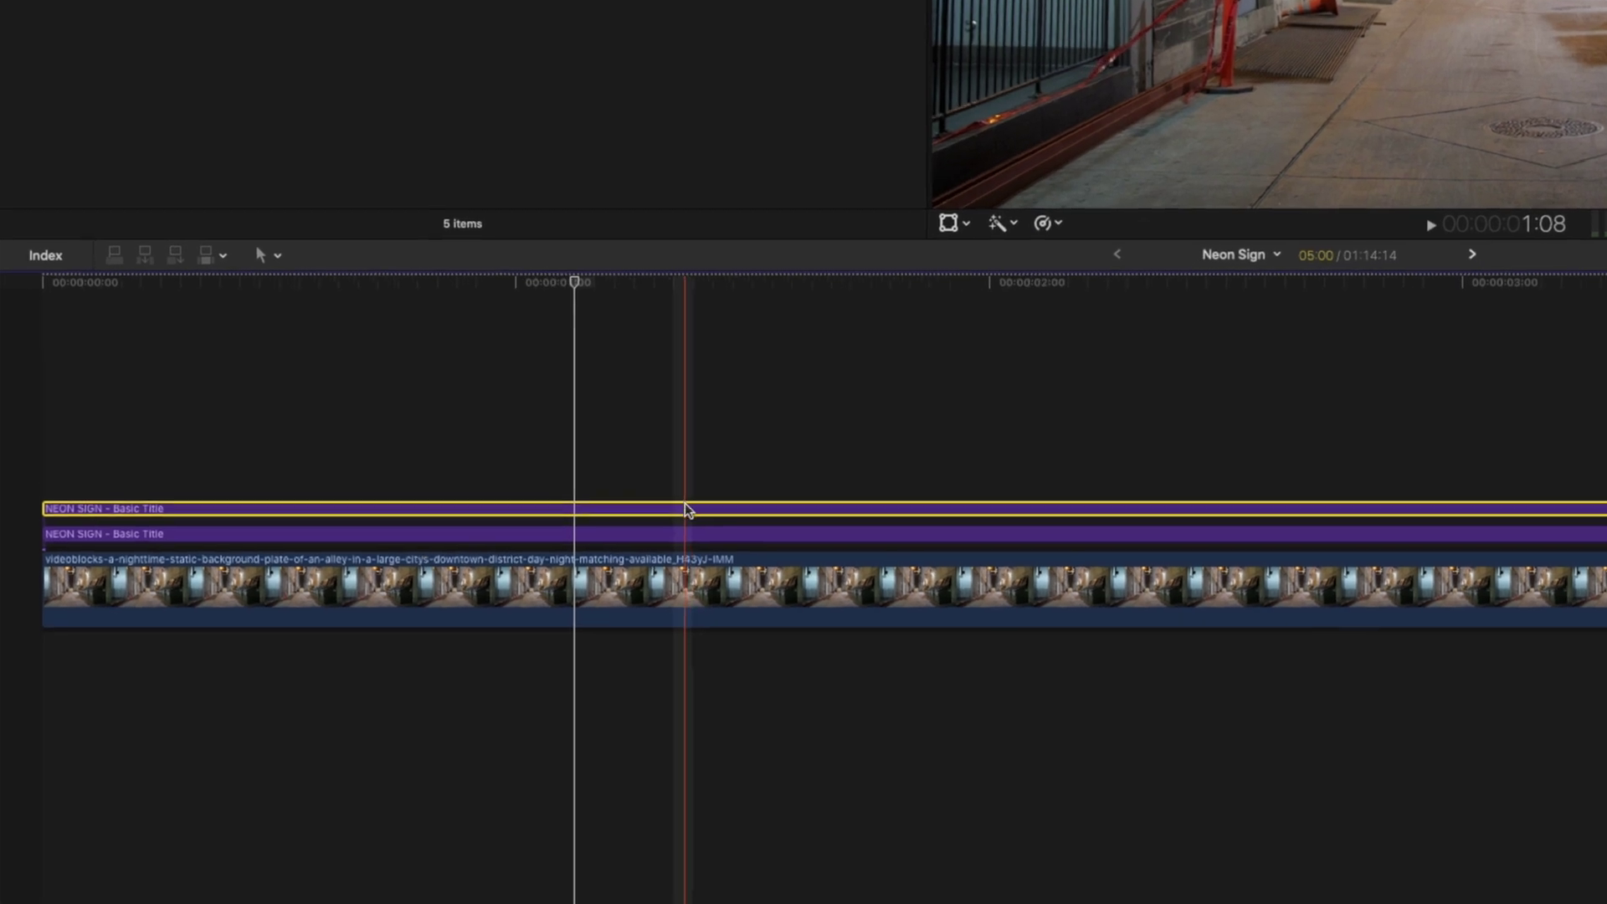
Rename the top title clip 'Neon Tube' and disable it
right_click(485, 623)
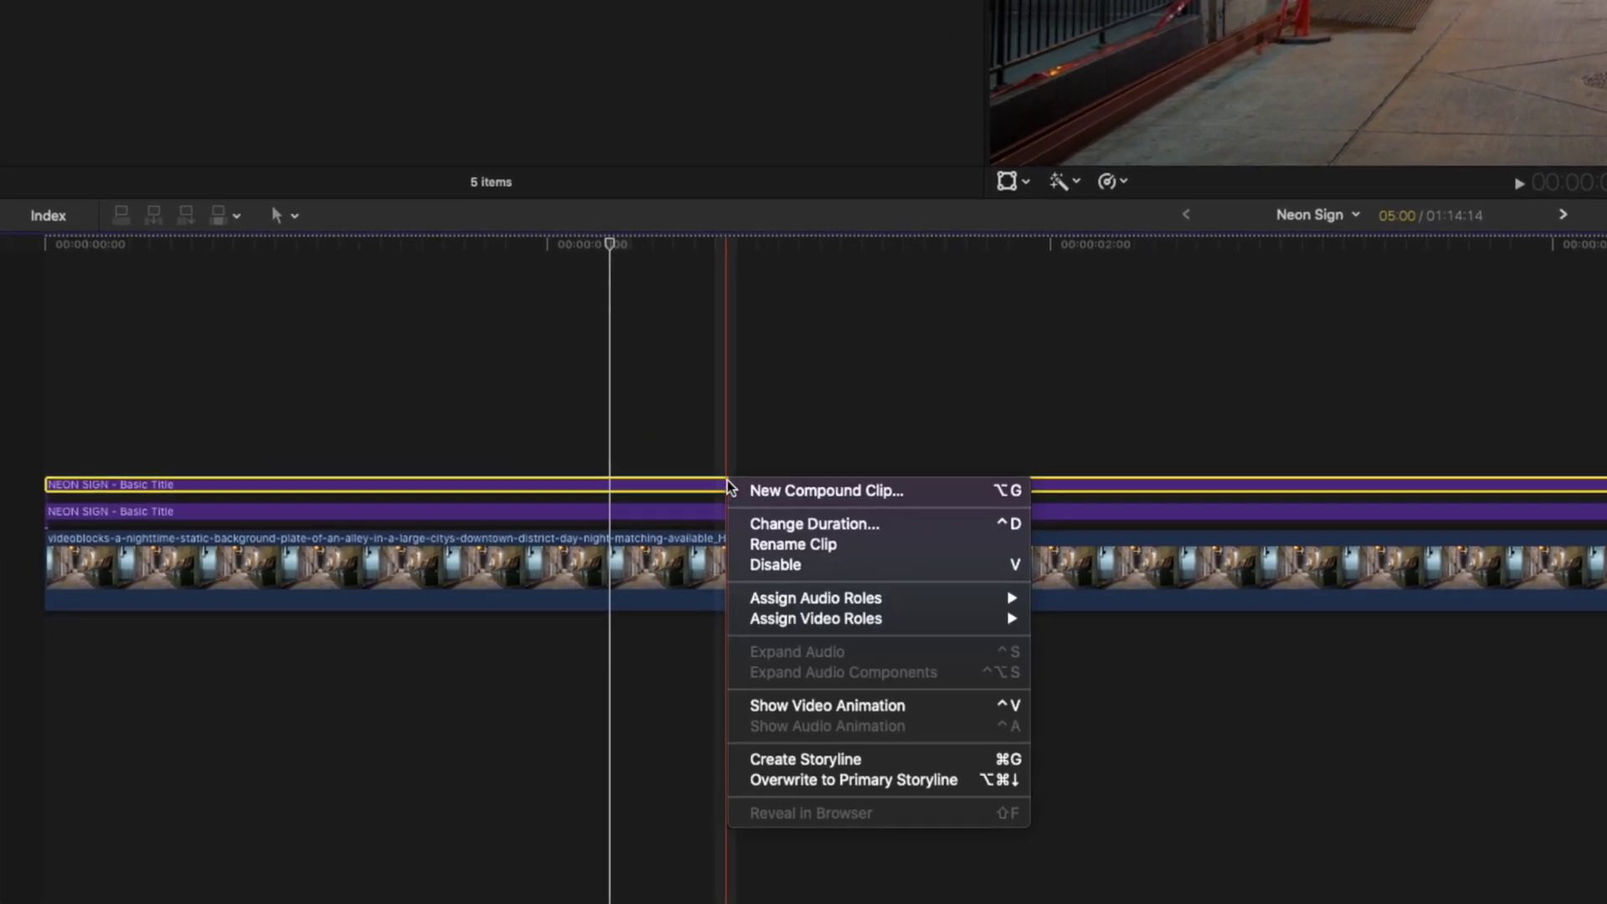
click(543, 661)
text(Neon)
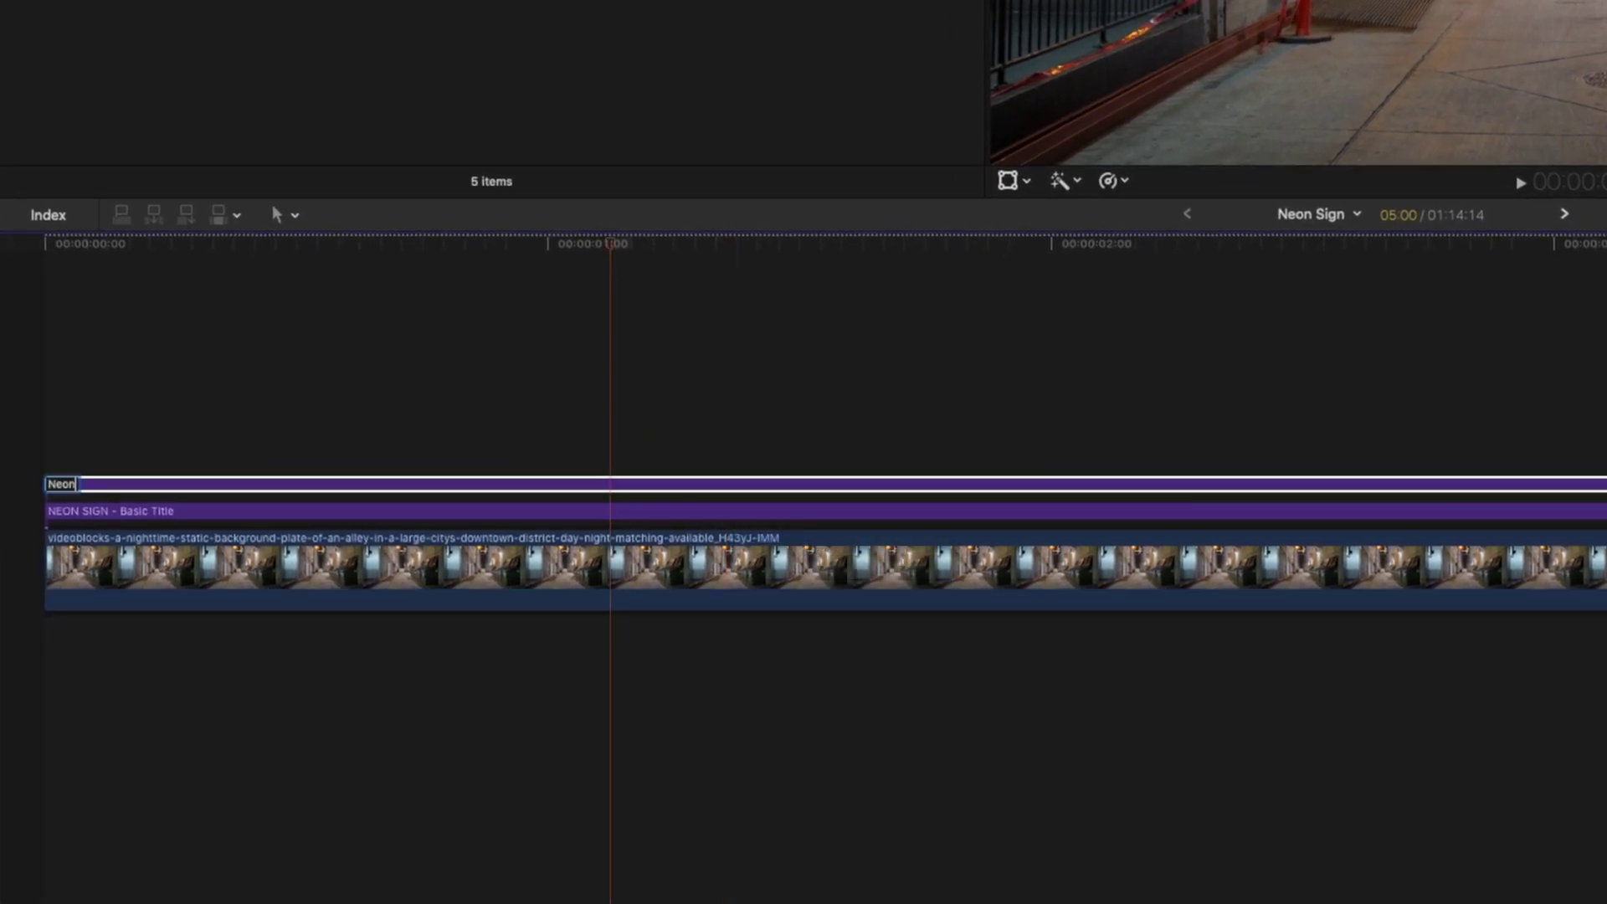
text( Tube)
key(Return)
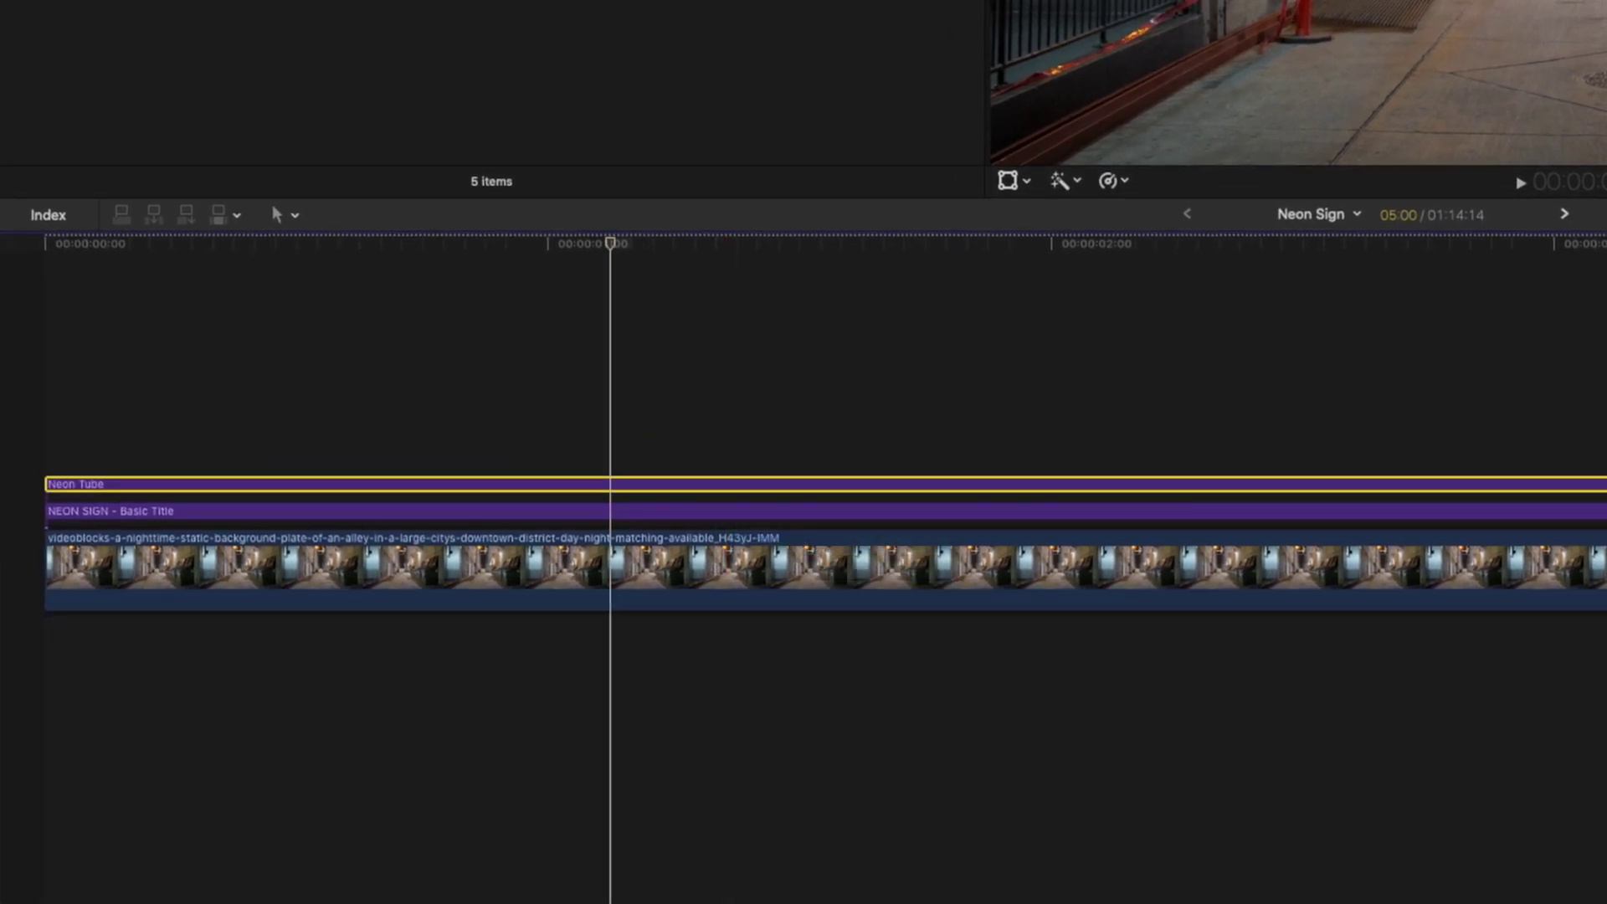
key(v)
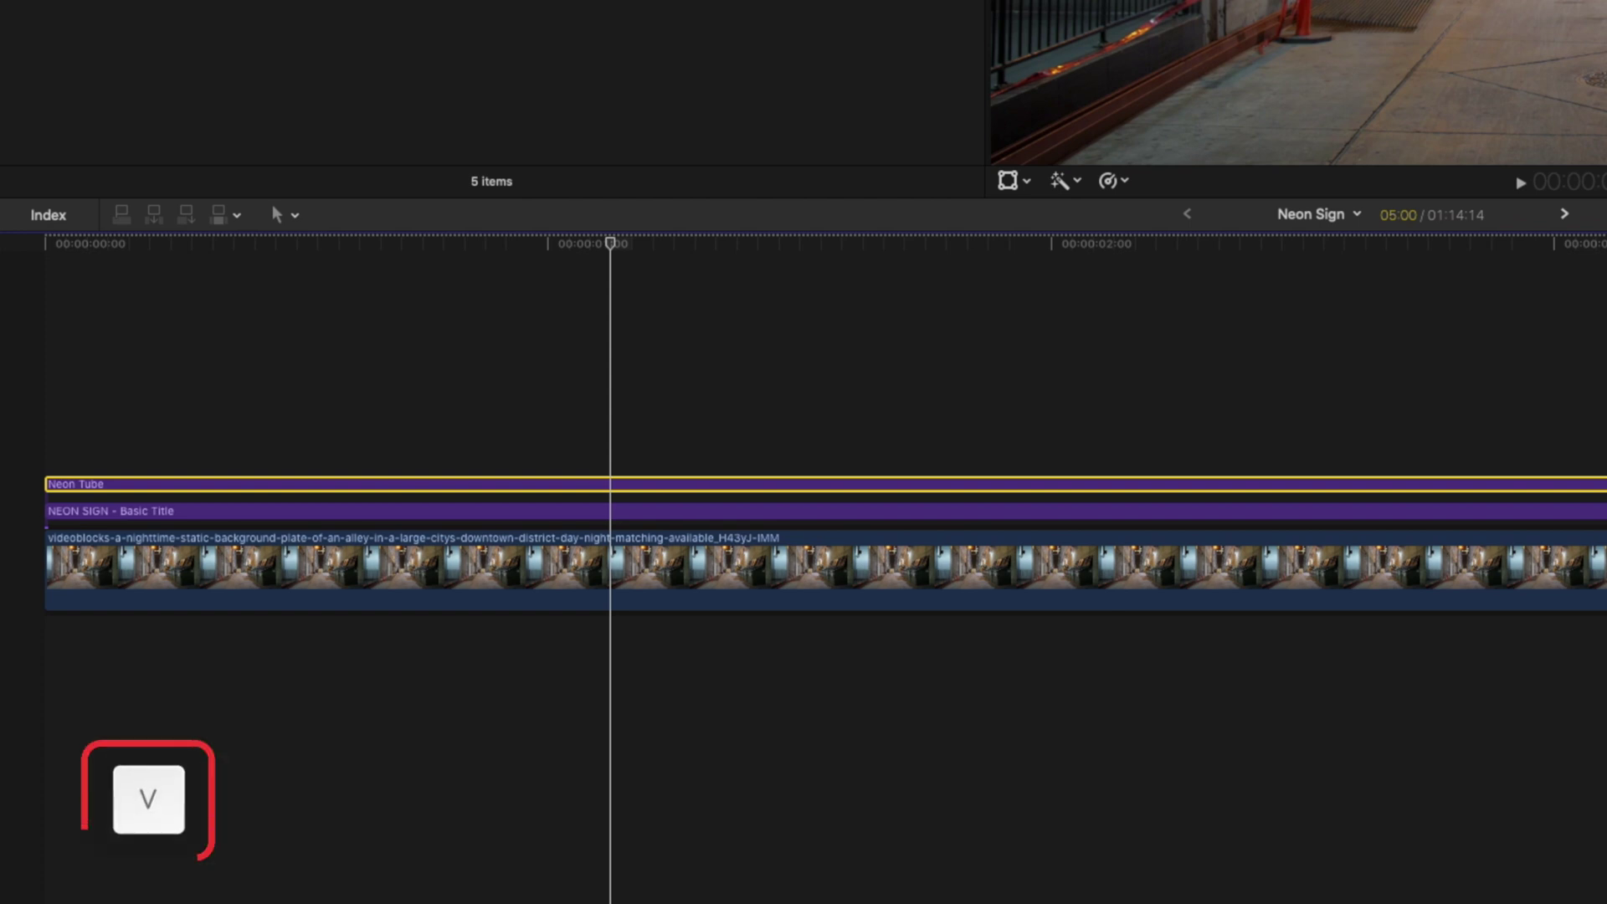
Rename the NEON SIGN title clip 'Main Glow'
right_click(615, 514)
click(675, 577)
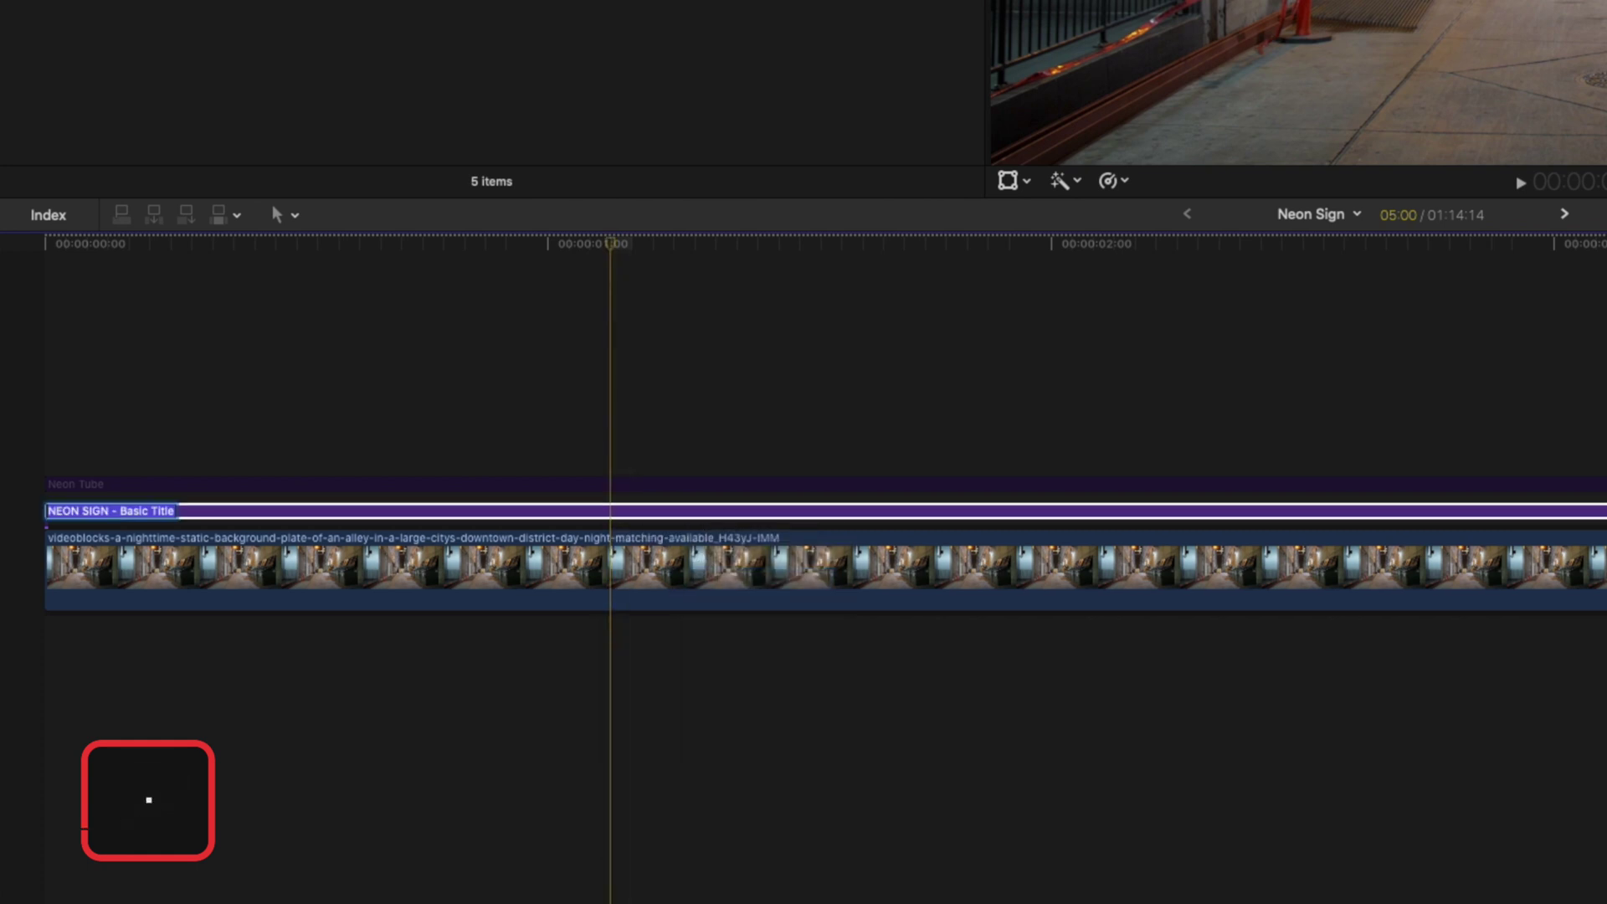
text(Main Glow)
key(Return)
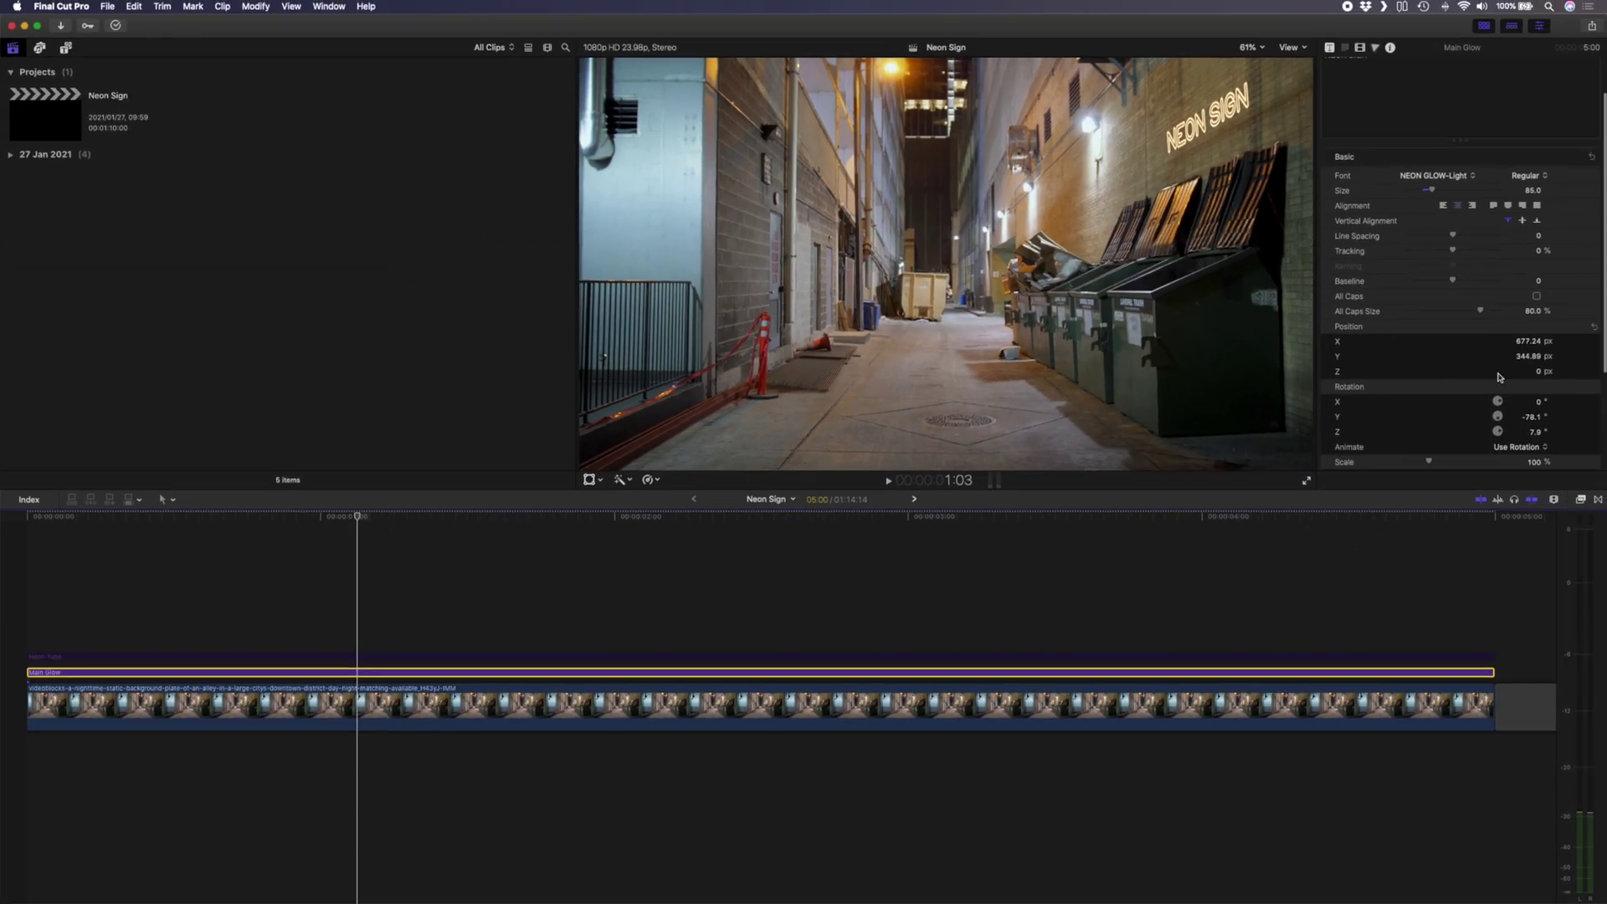
Turn off Main Glow's text face and widen its glow radius to 24
scroll(1345, 410, down, 5)
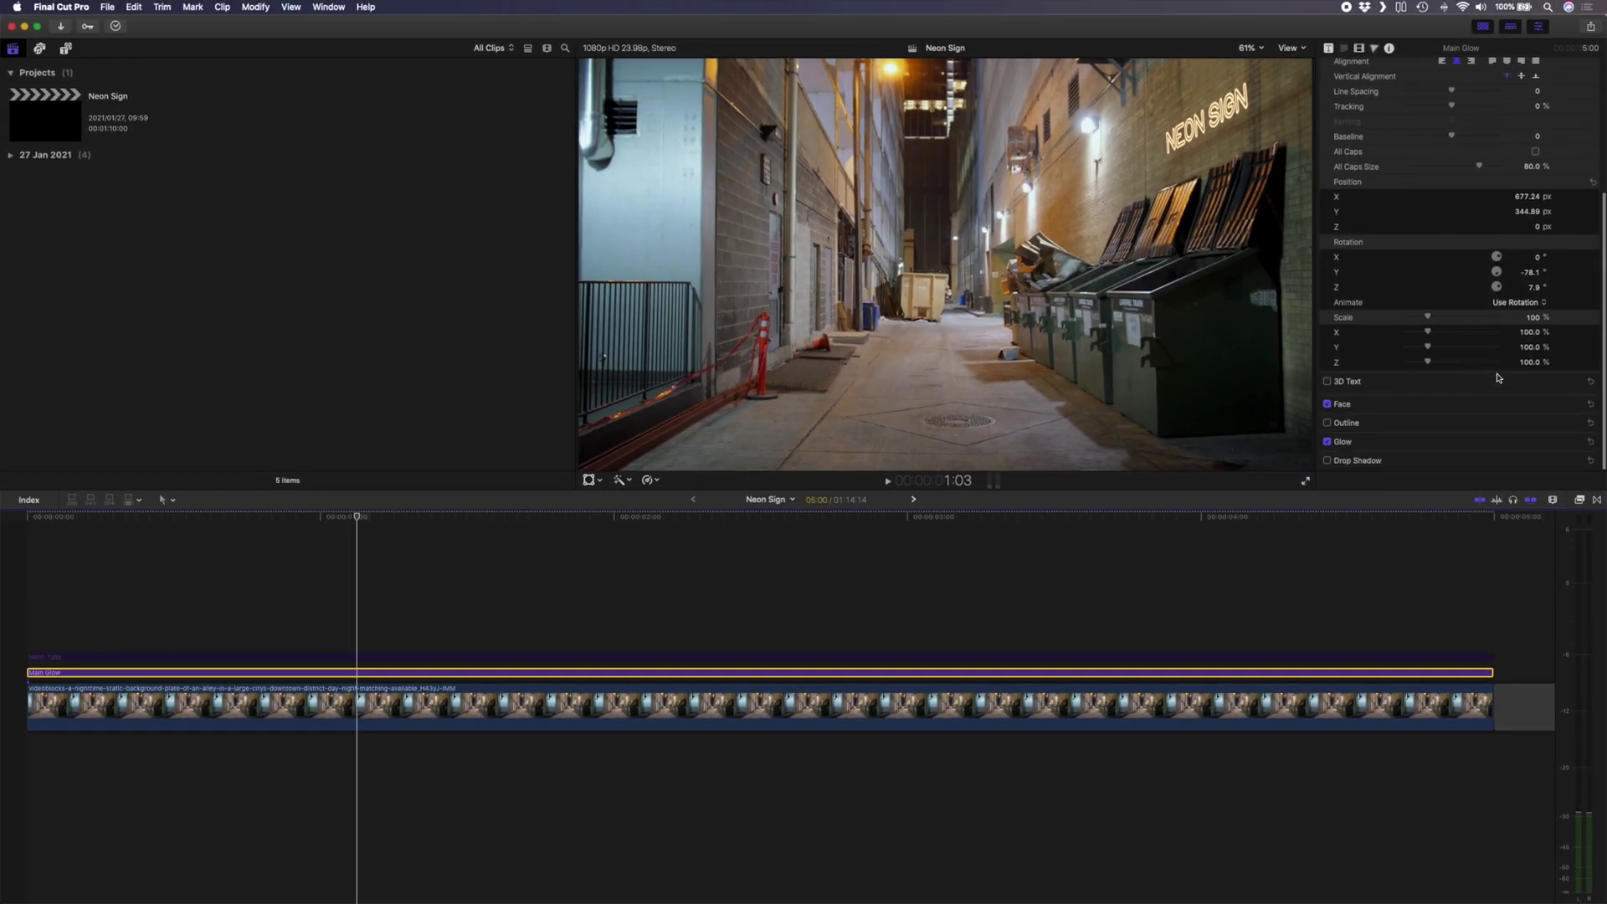
click(1327, 408)
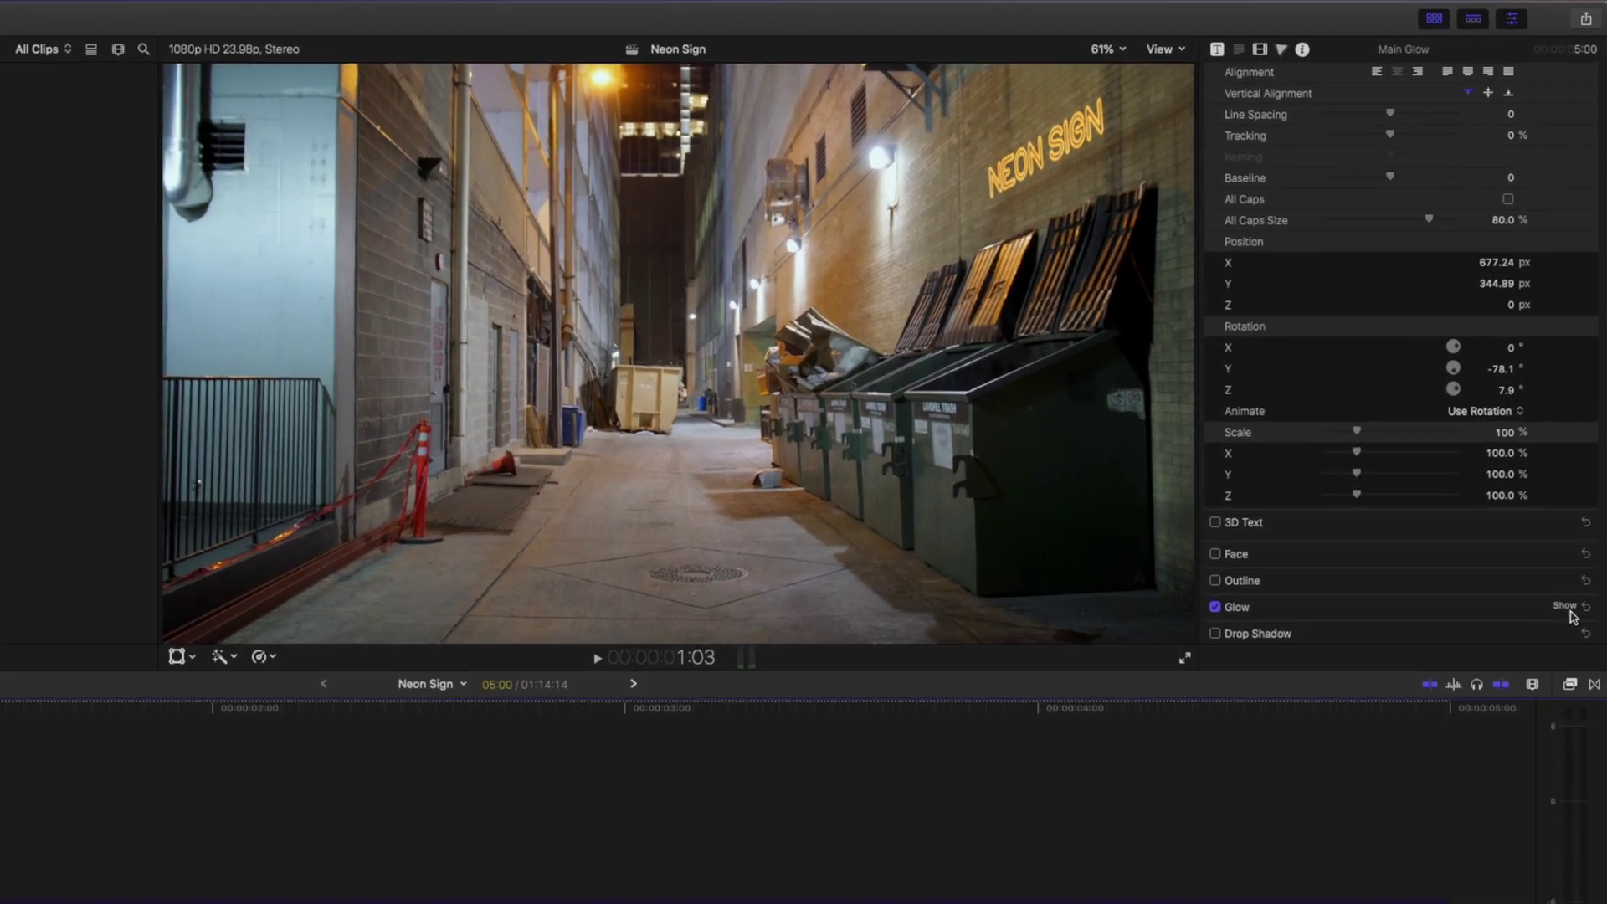
click(1575, 445)
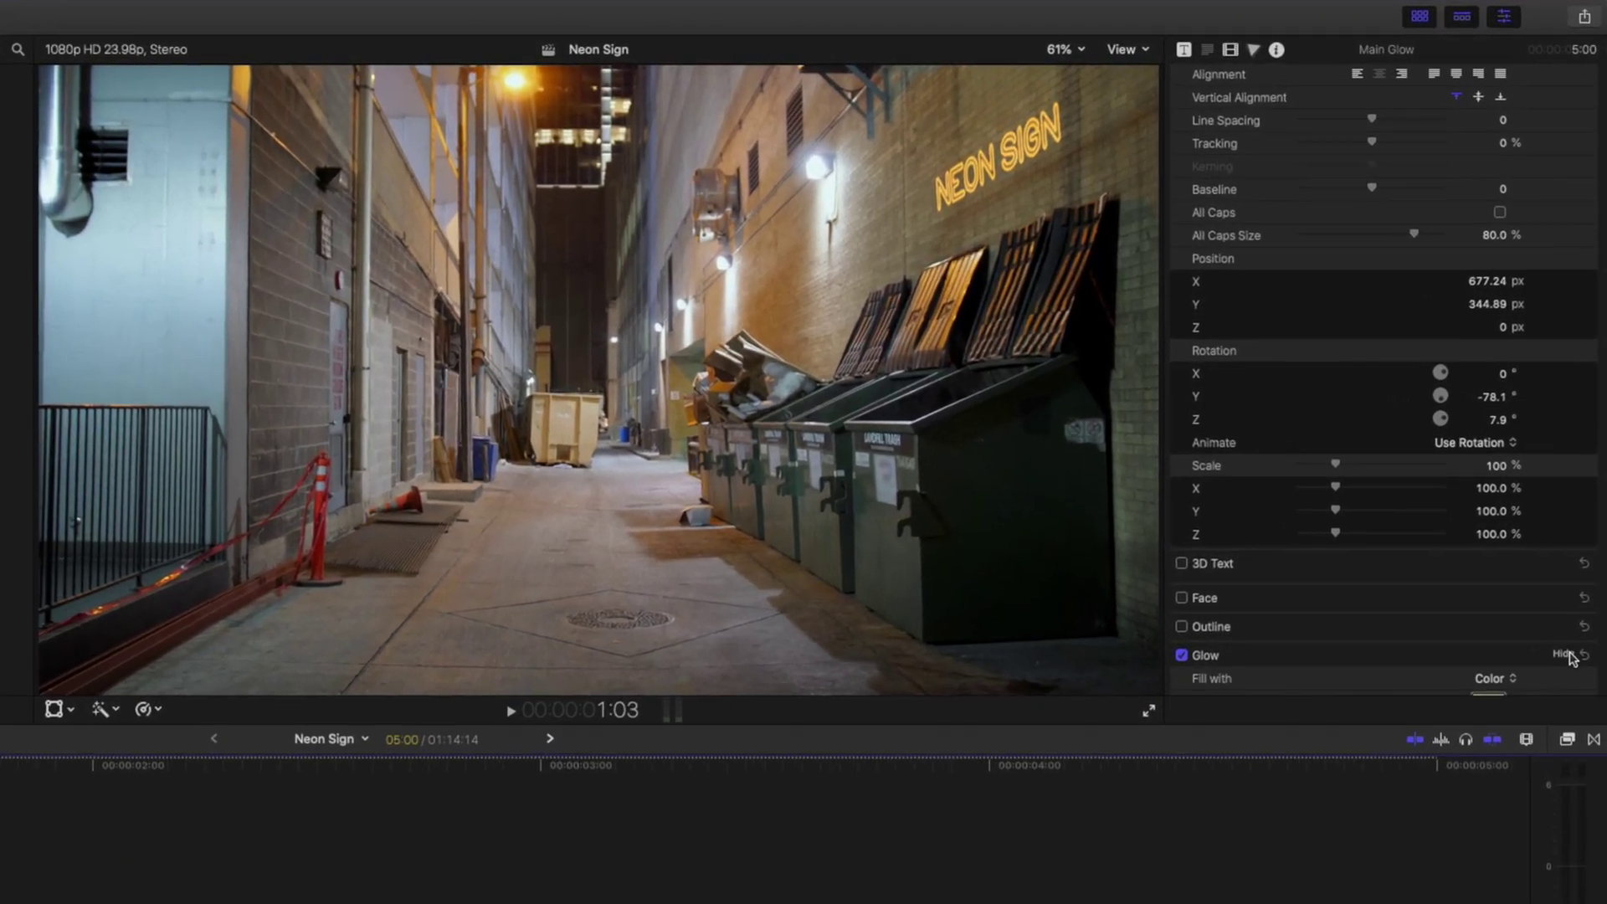
scroll(1557, 661, down, 3)
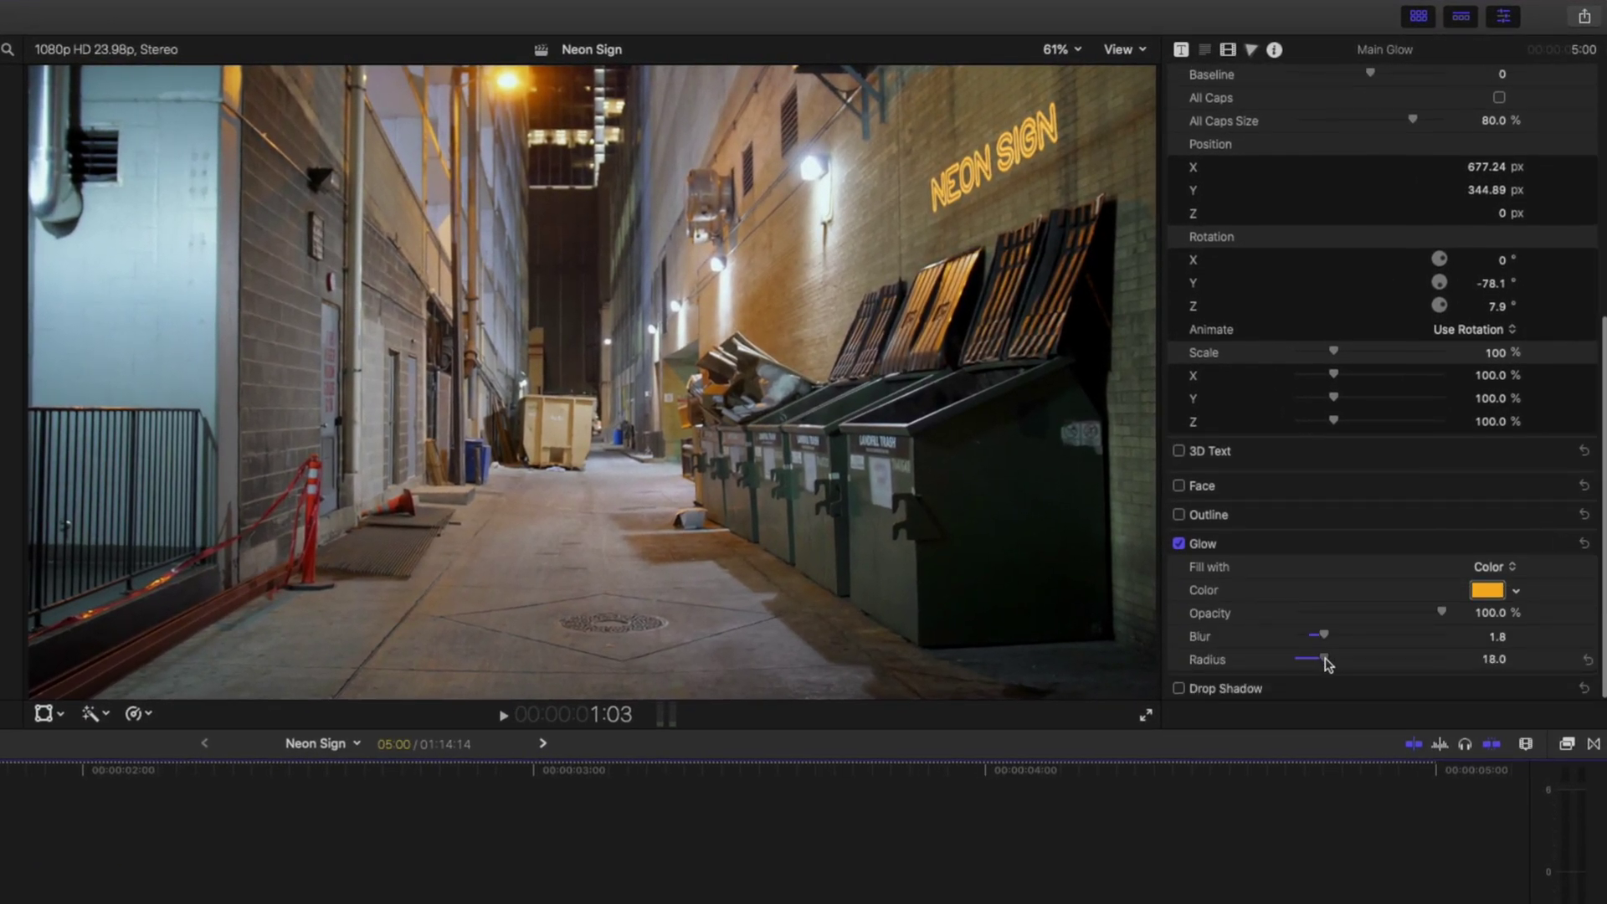
drag(1326, 664, 1335, 663)
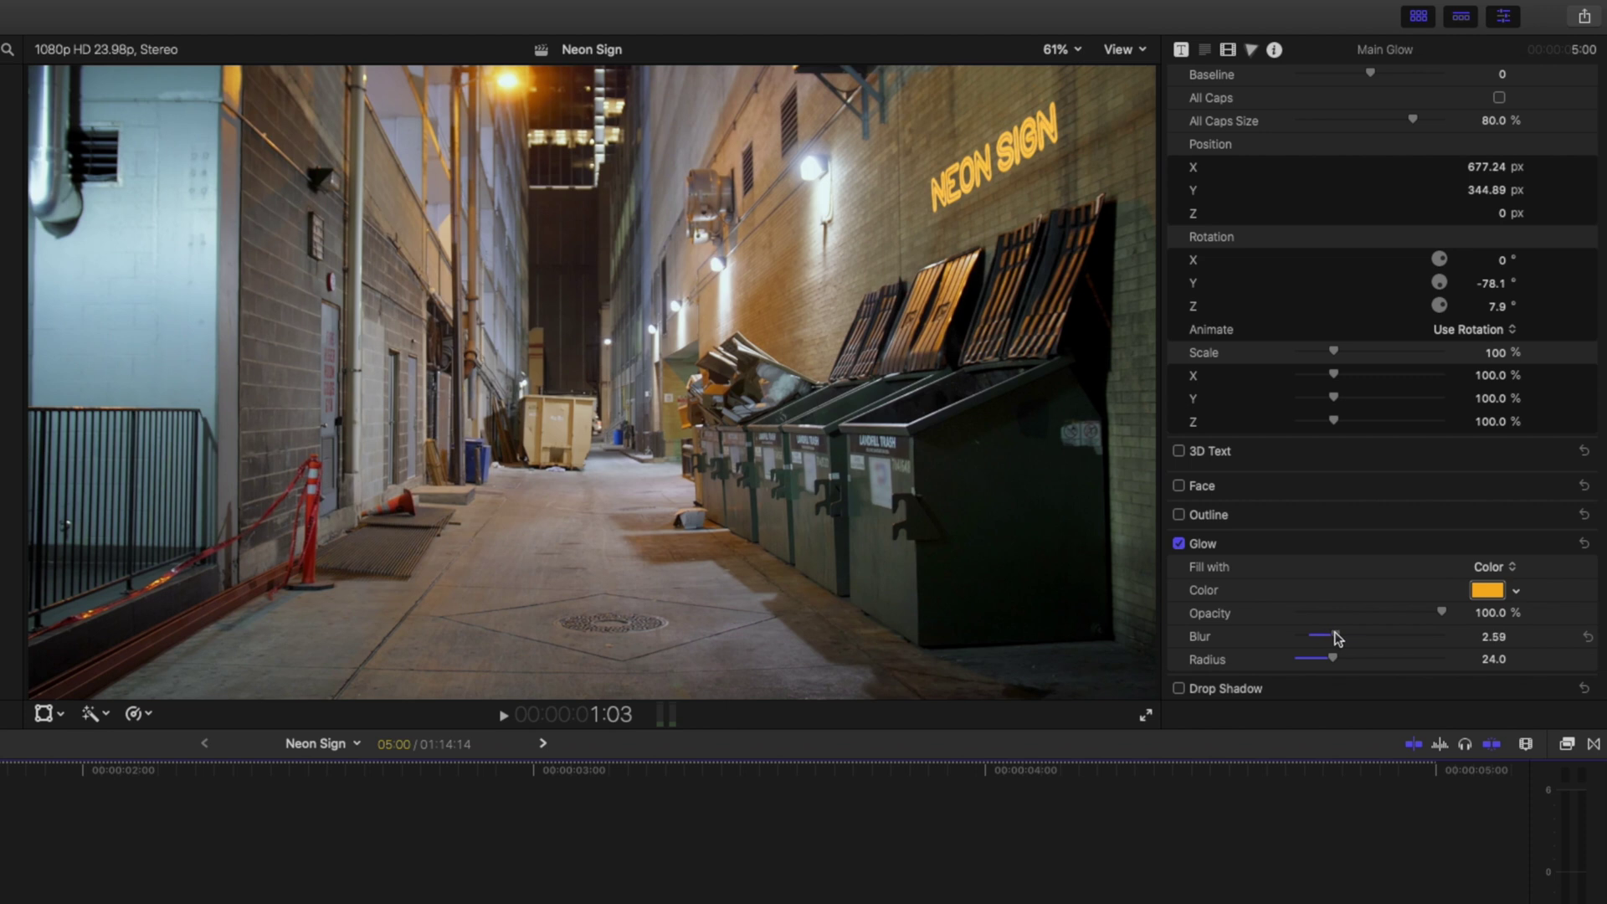
click(1252, 51)
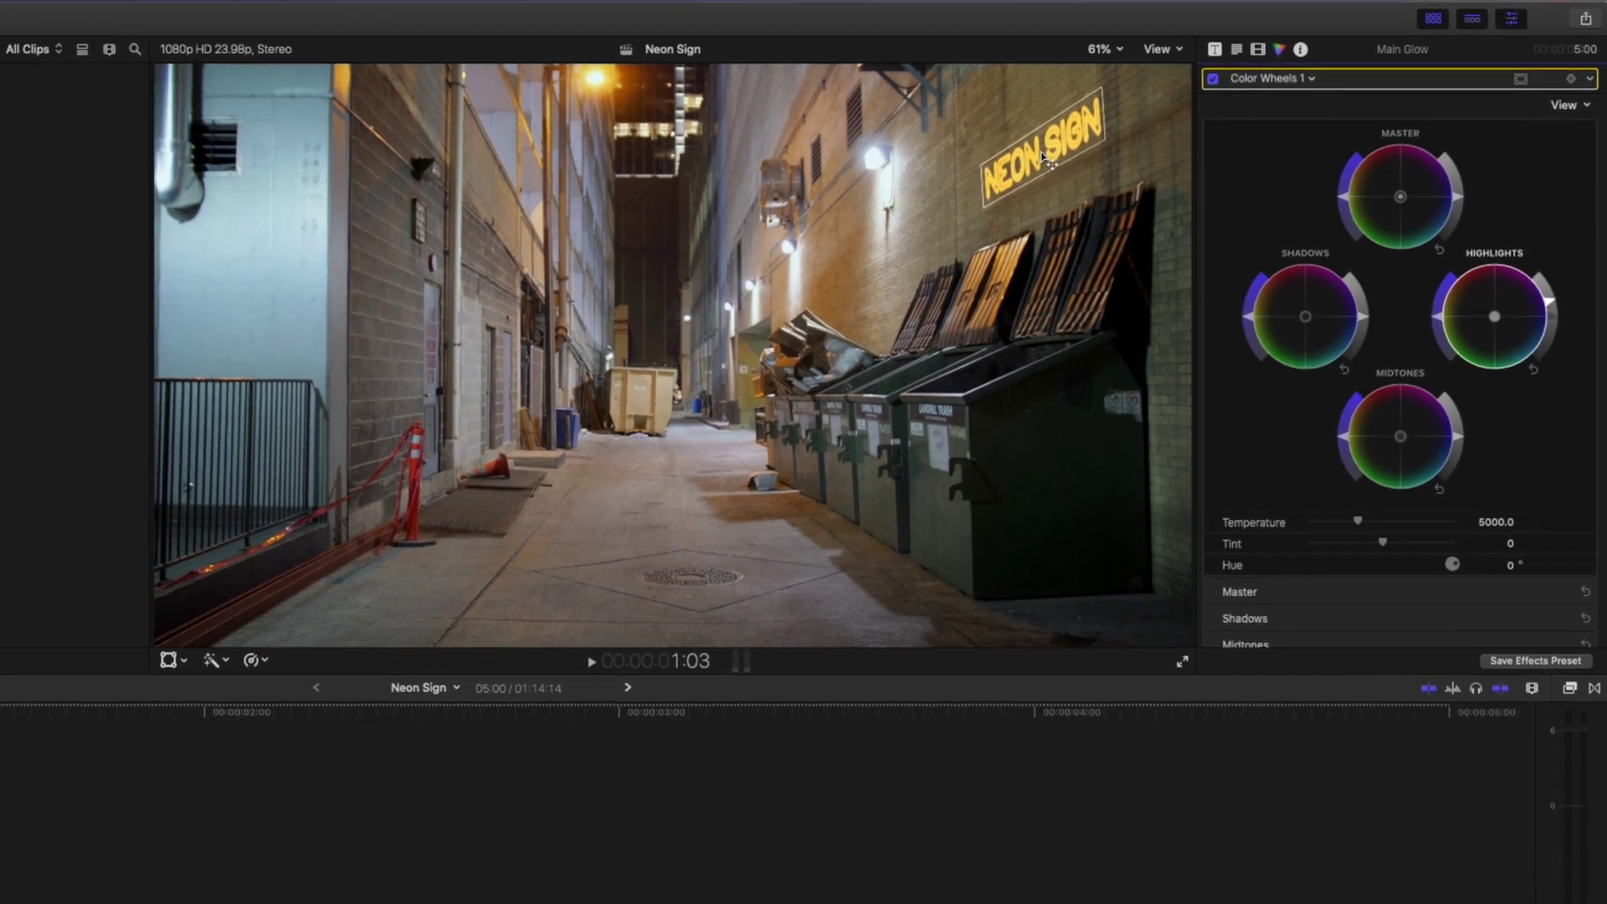
Re-enable the Neon Tube clip and show Main Glow's video properties
click(362, 661)
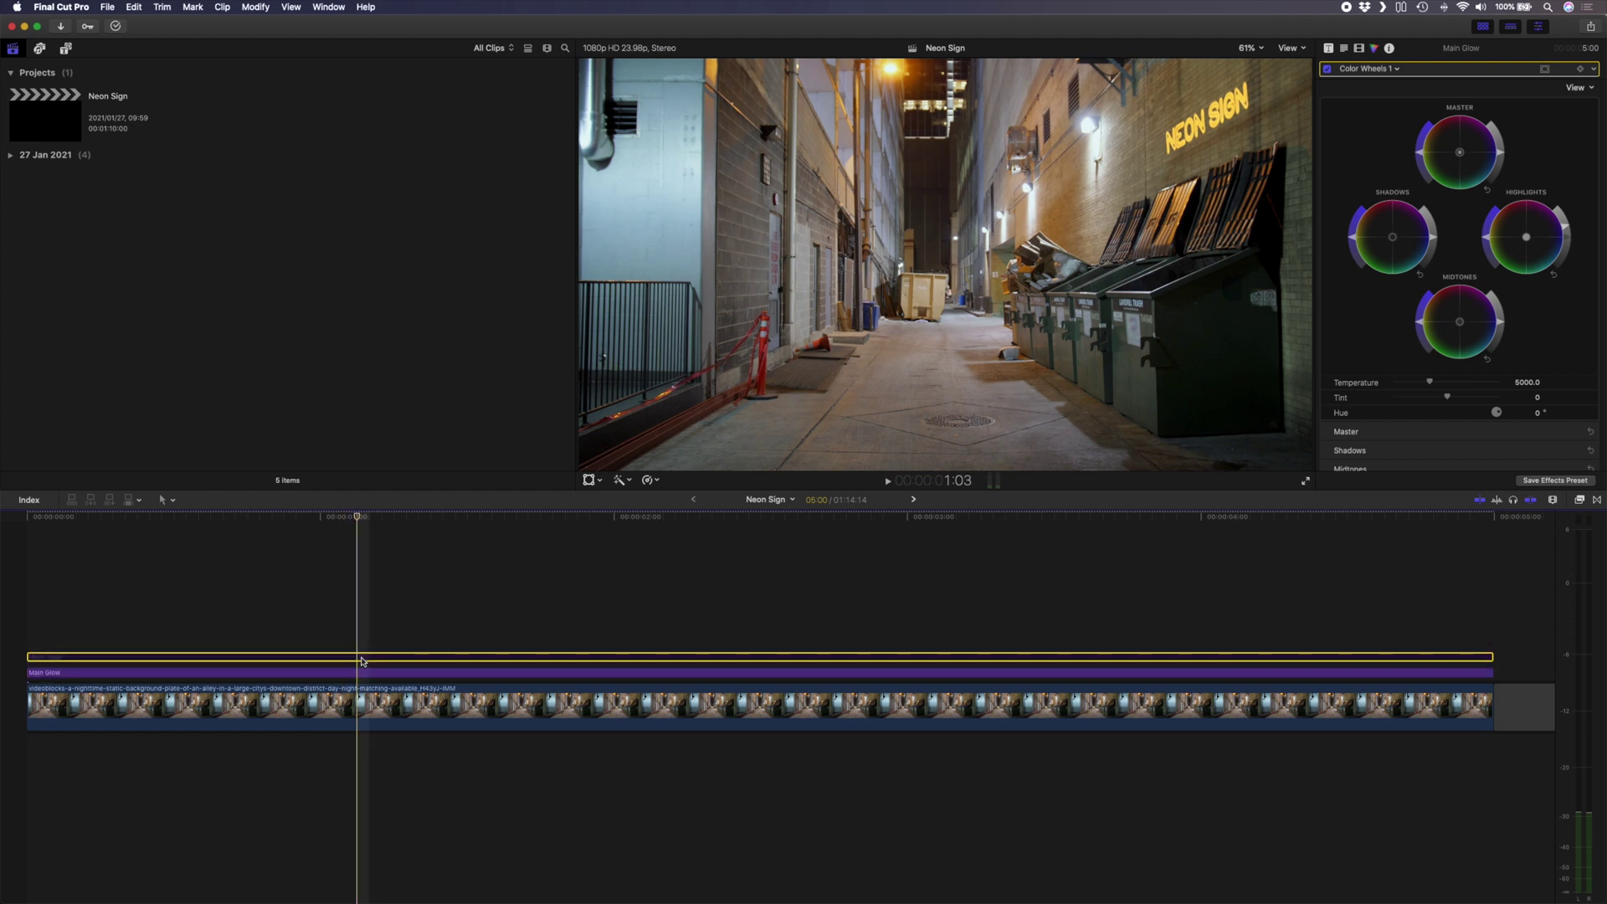
key(v)
click(357, 670)
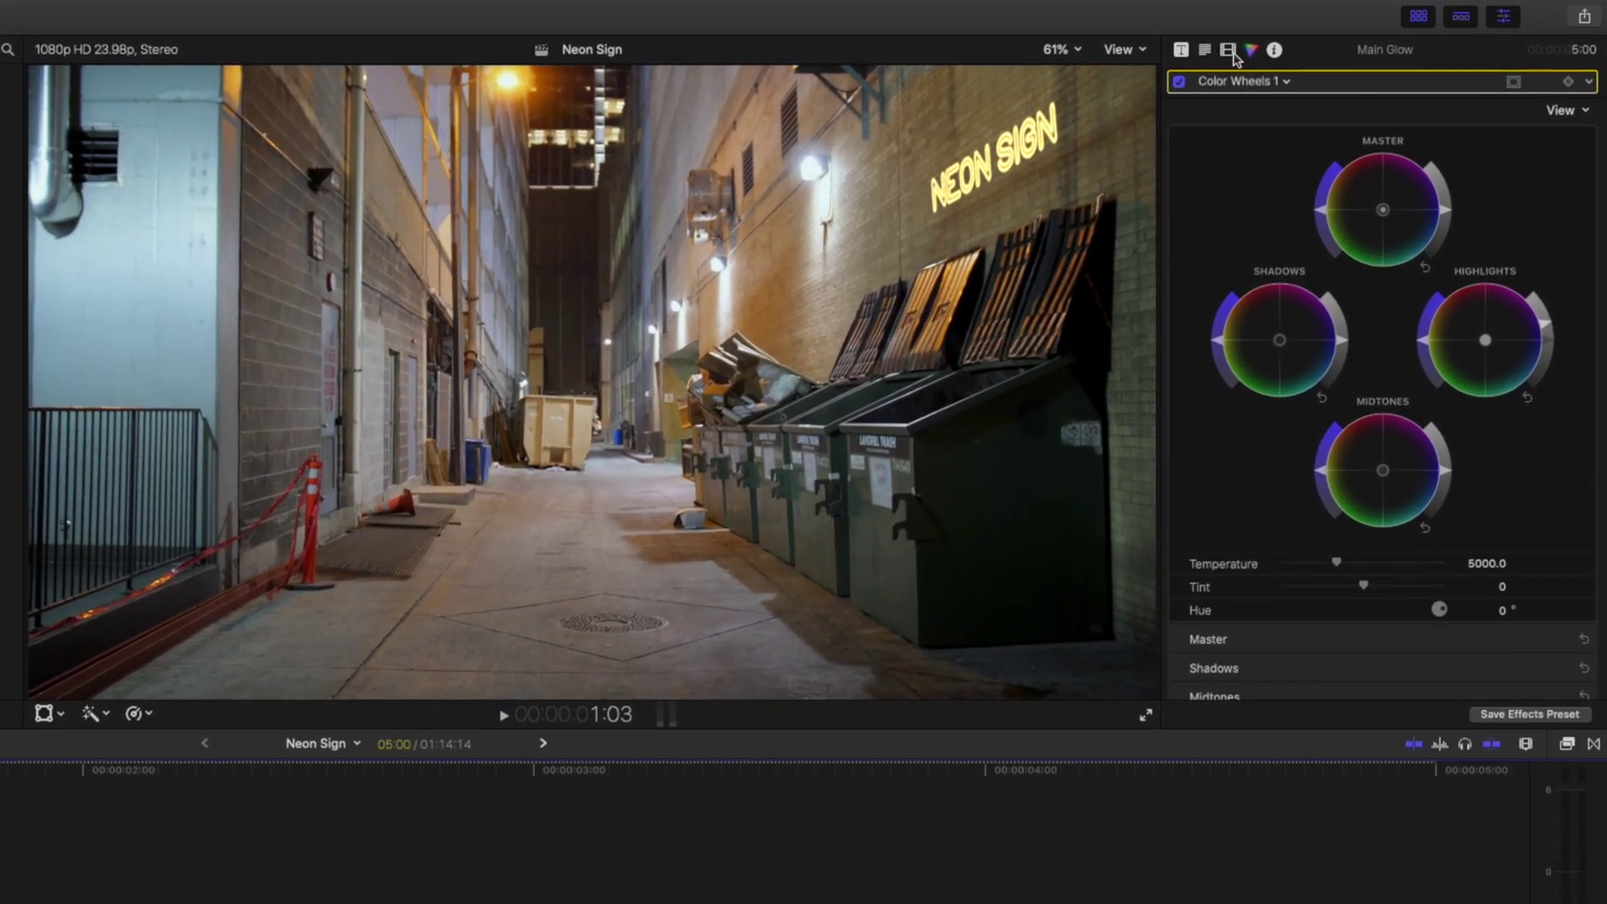
click(1229, 52)
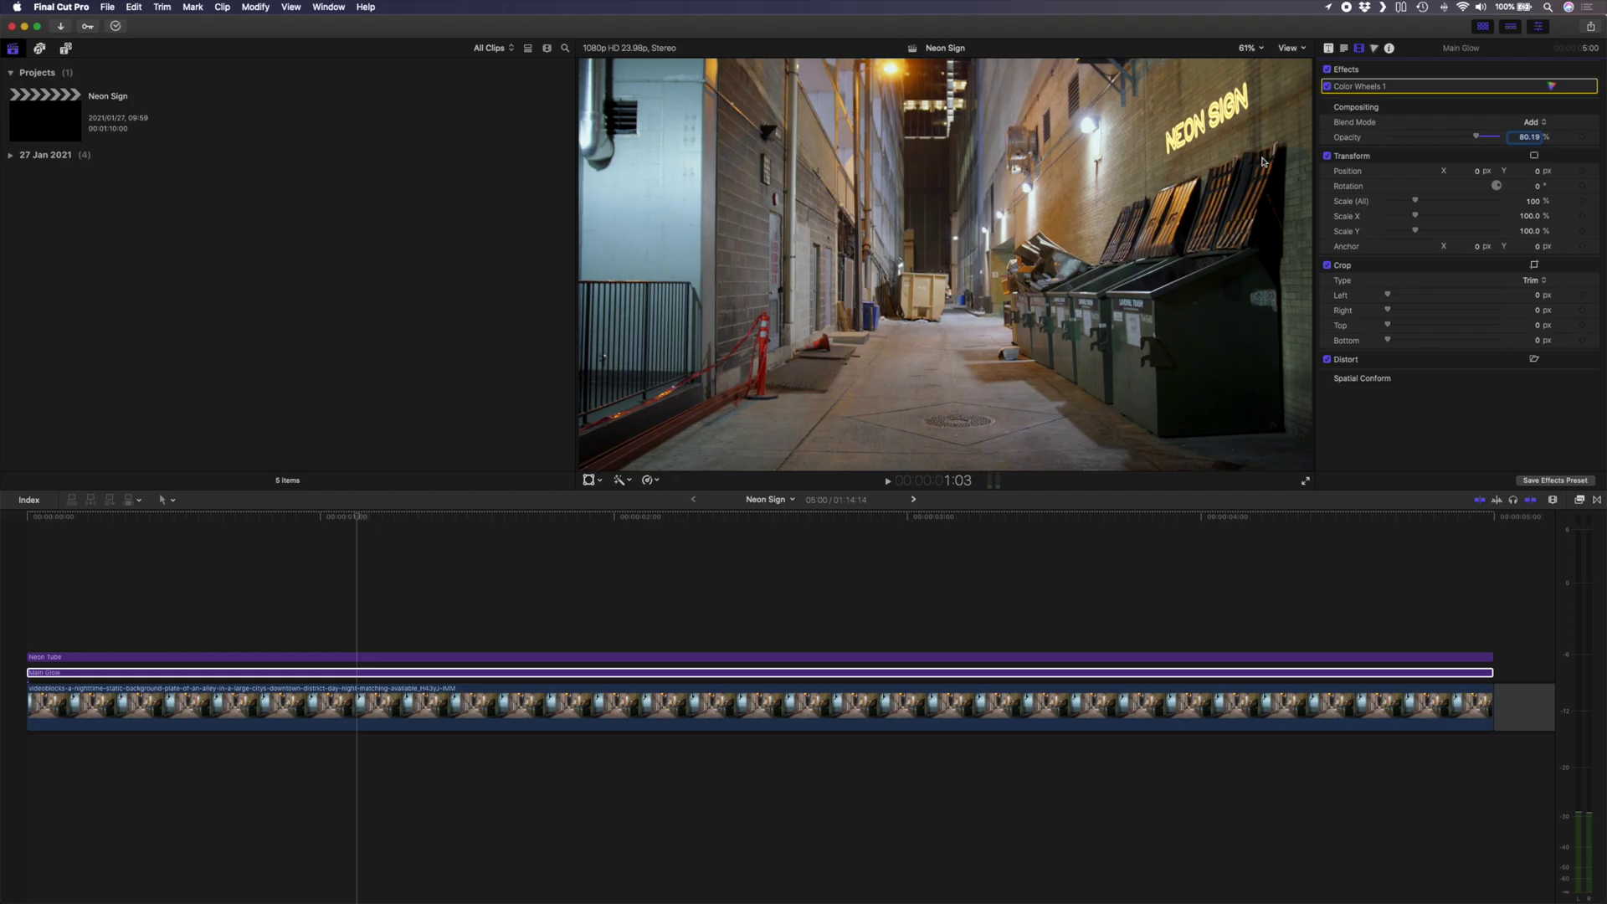
Duplicate Main Glow onto a lane below and rename the copy 'Ambient Glow'
click(357, 674)
drag(357, 673, 355, 684)
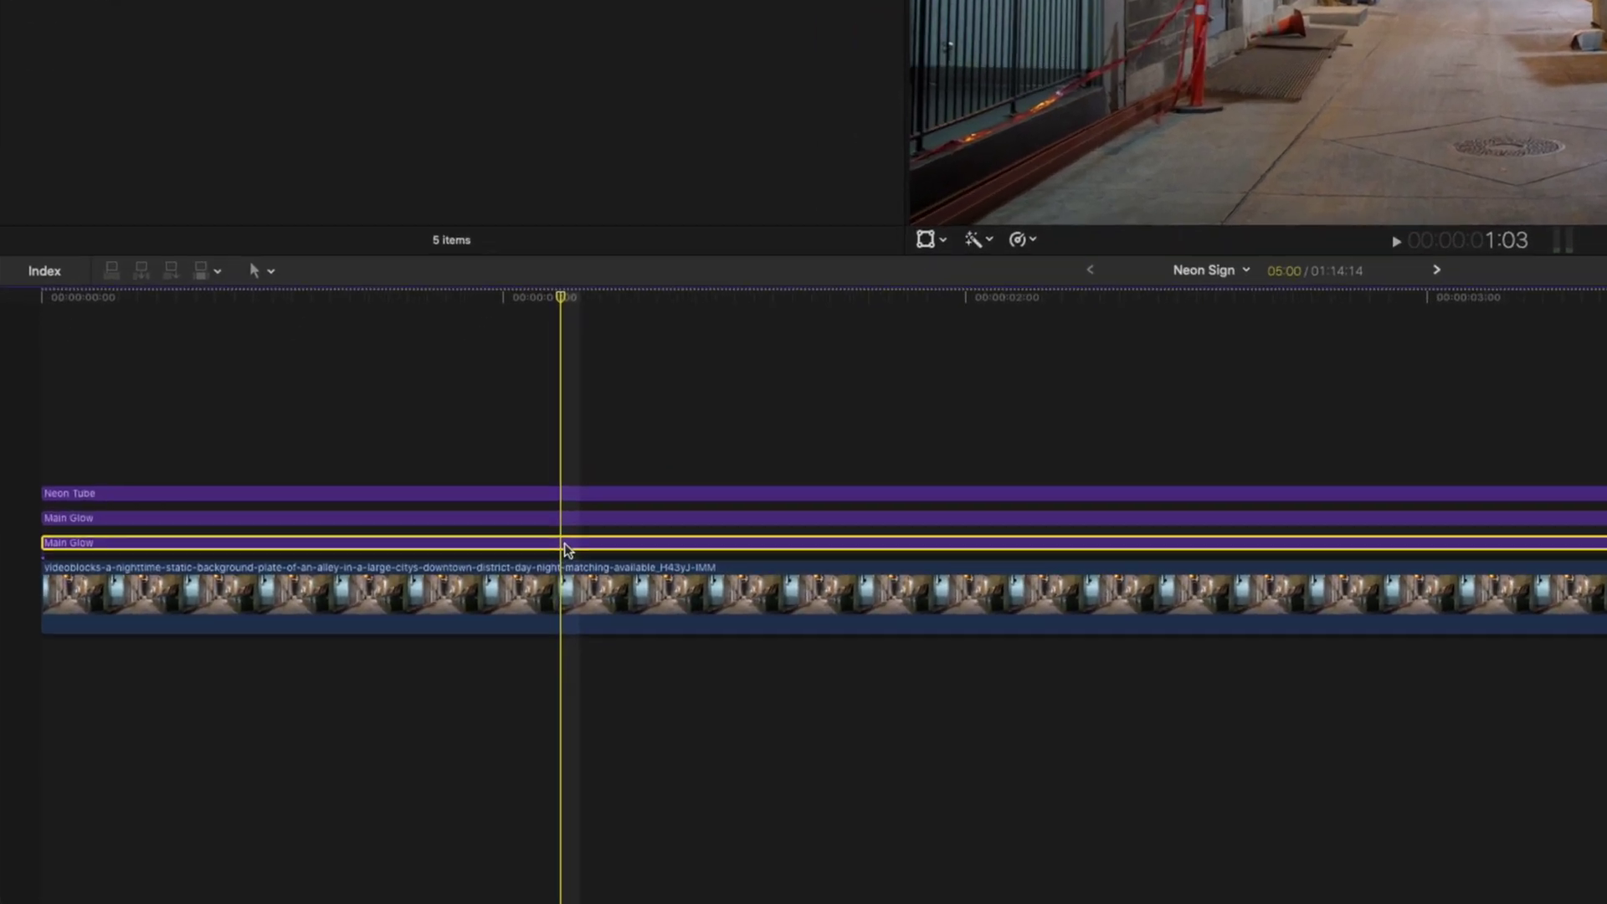
right_click(387, 661)
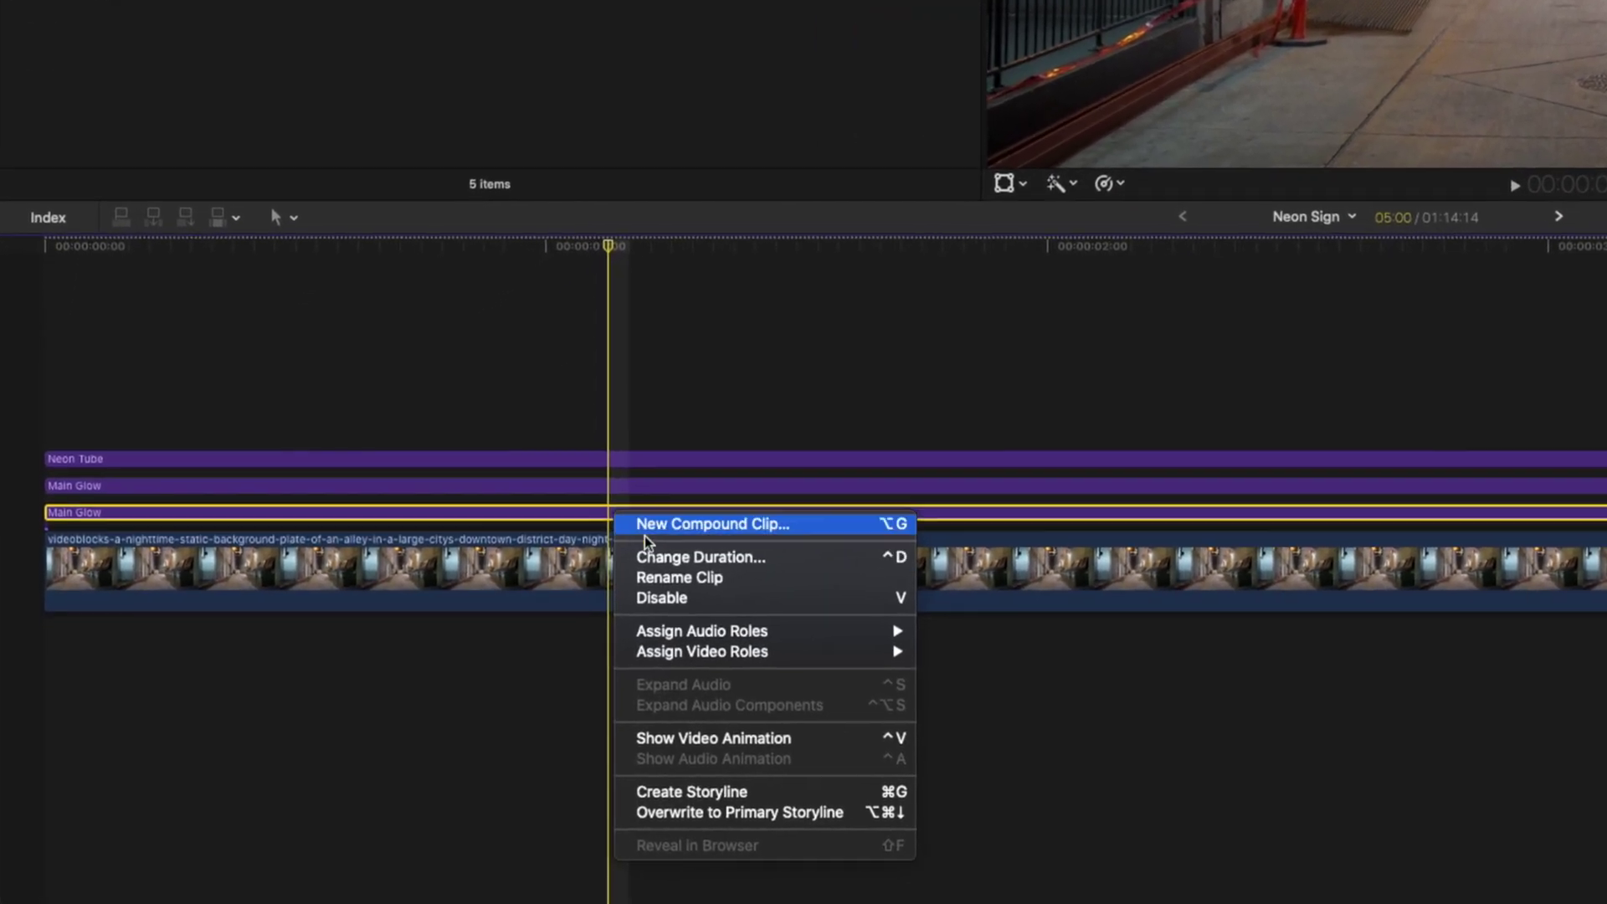
click(422, 704)
text(Ambien)
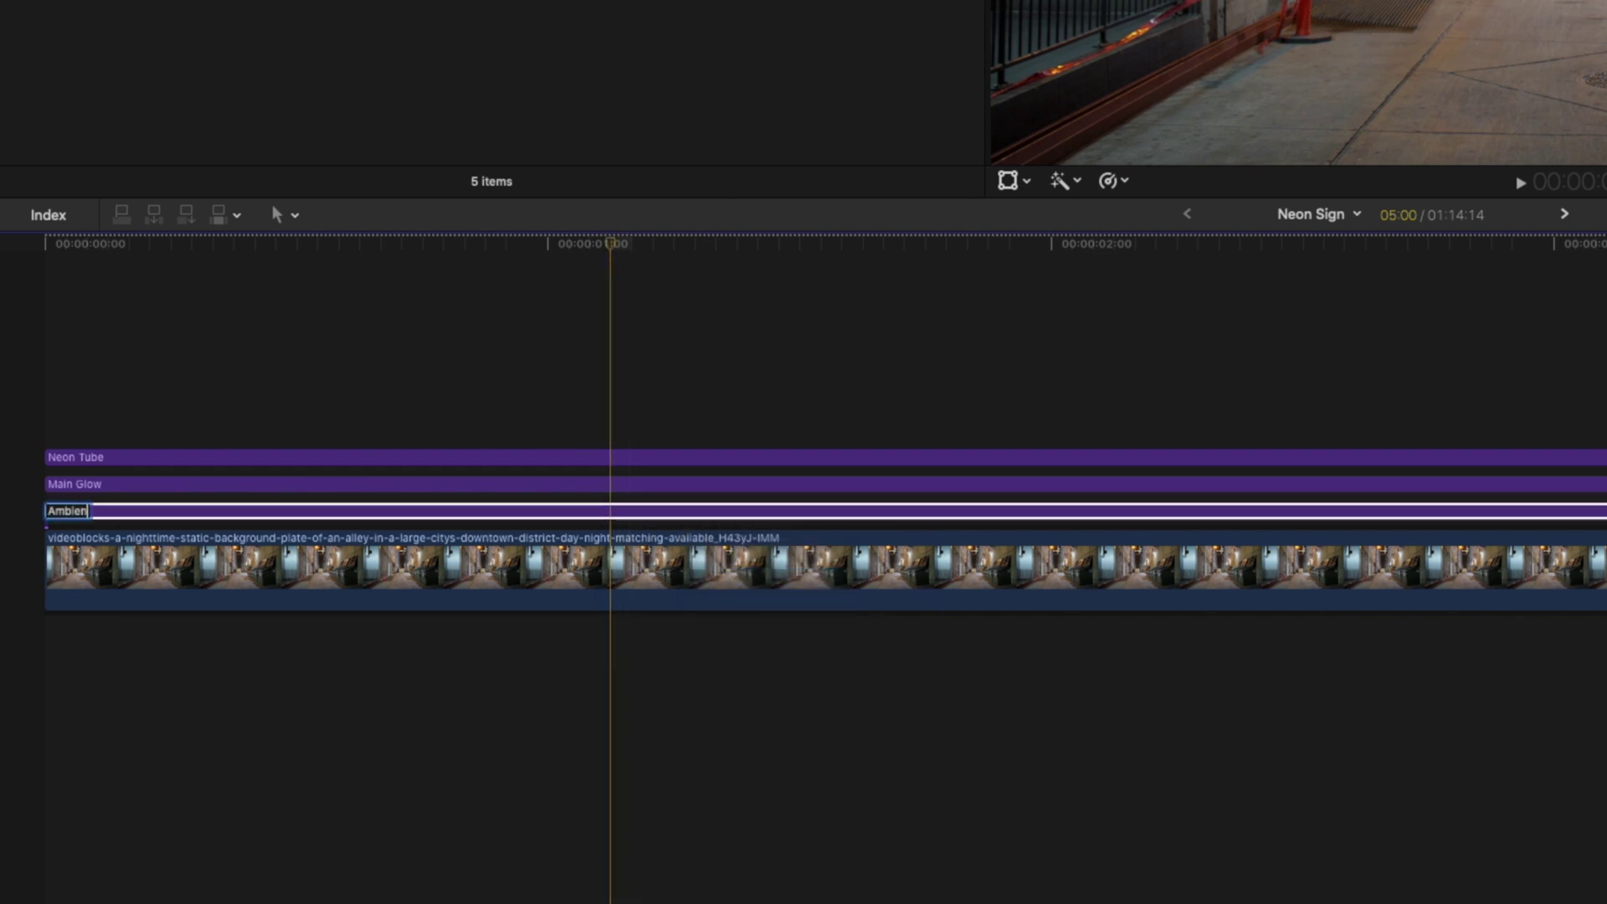
text(t Glow)
key(Return)
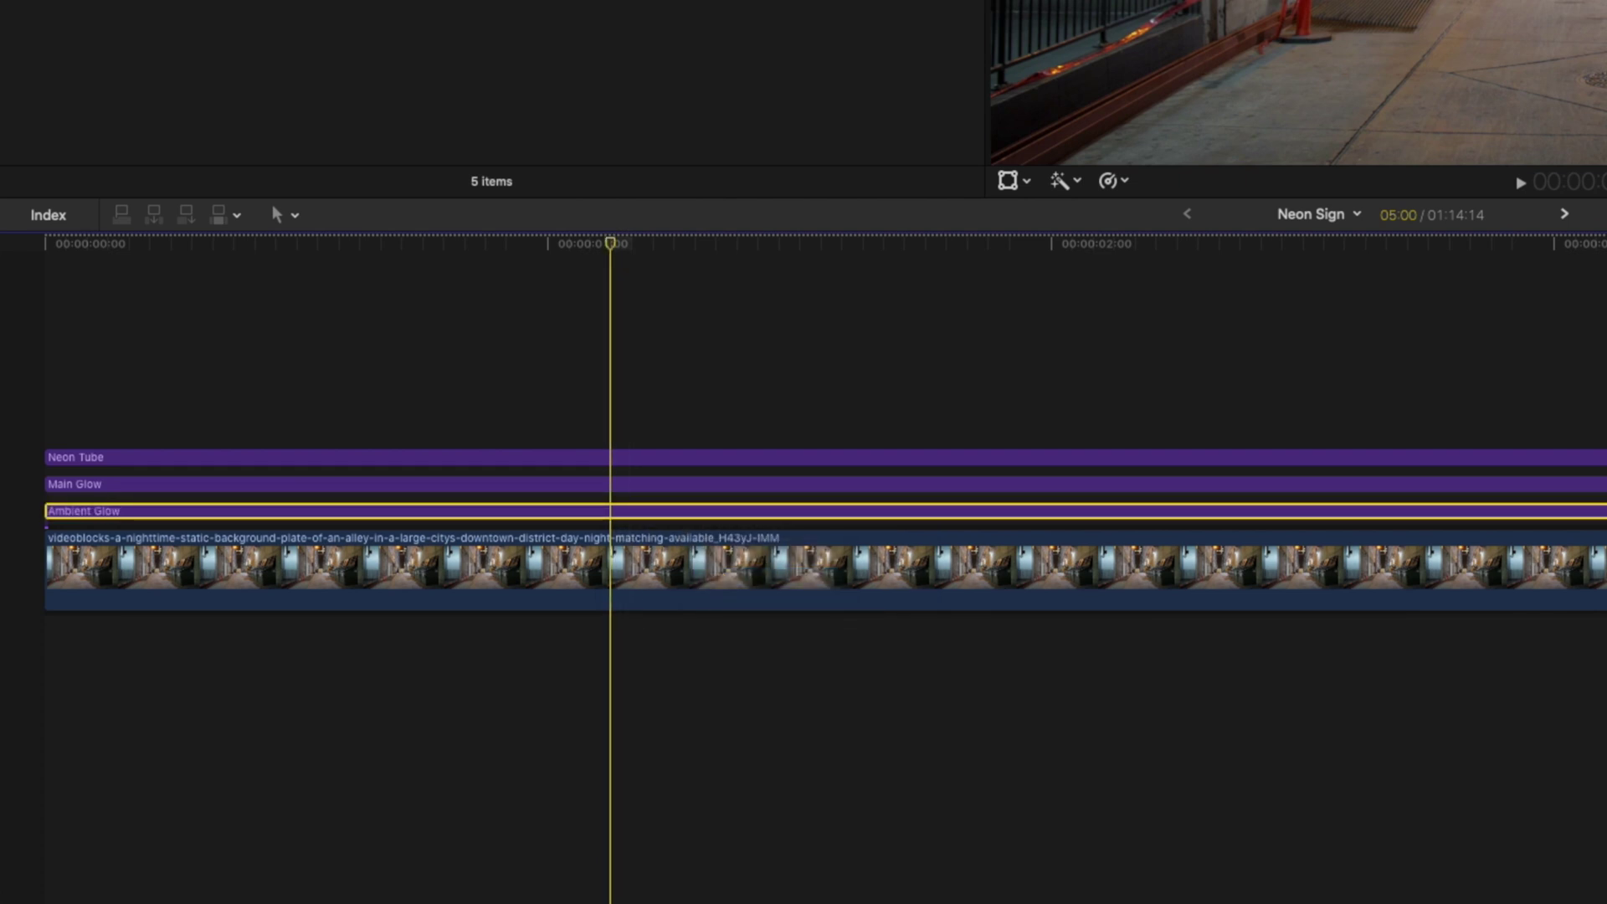
click(615, 458)
super+click(614, 484)
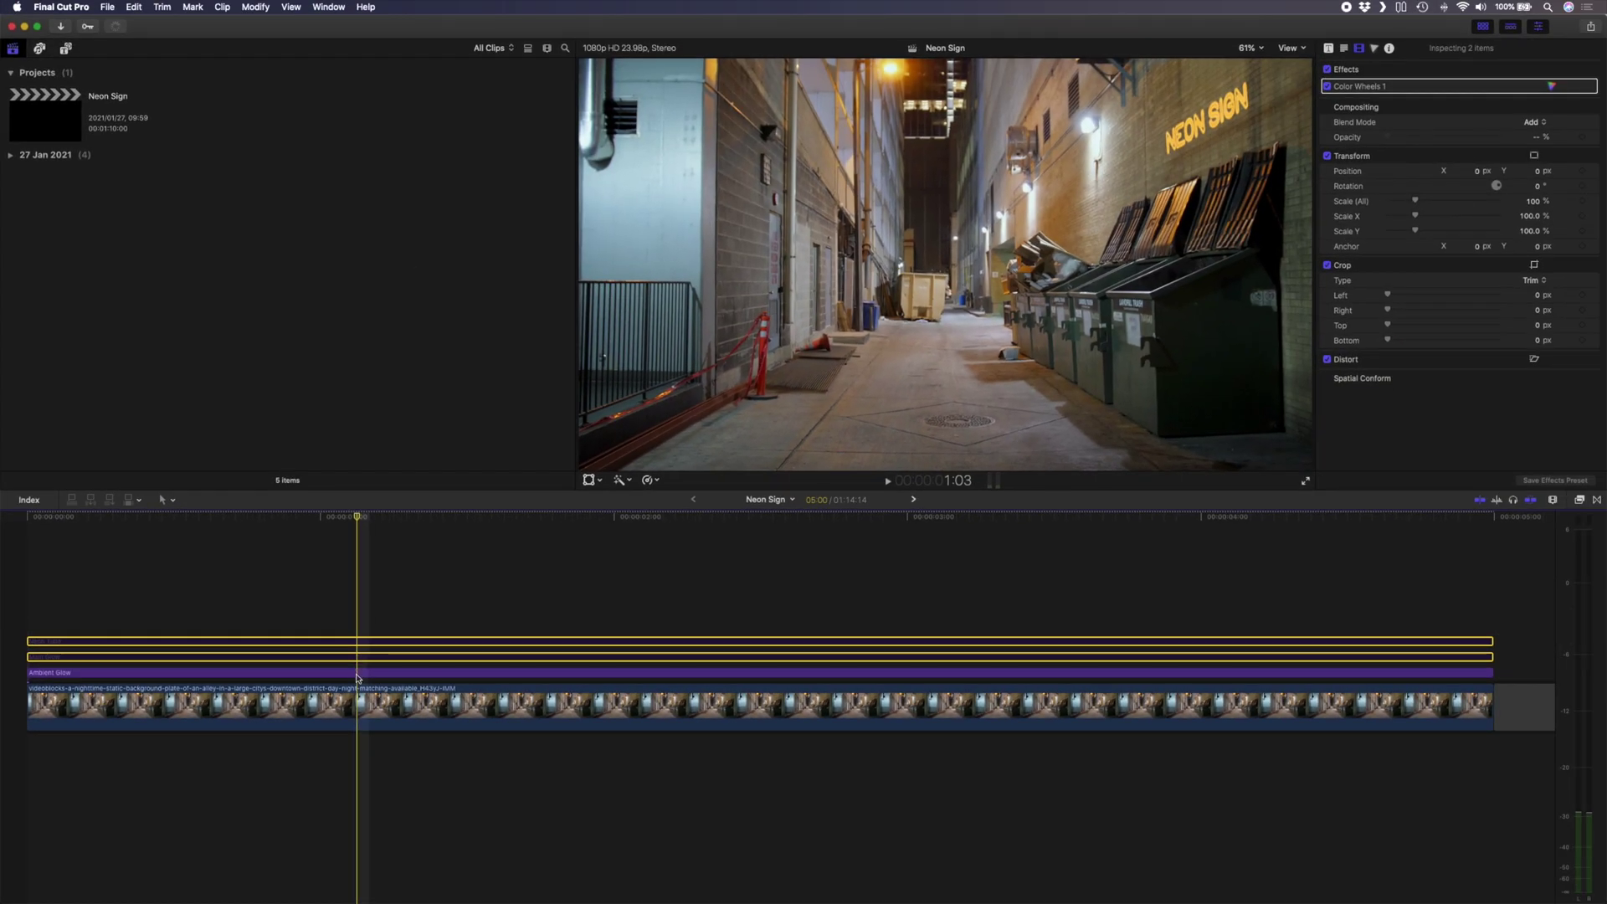
Delete the Color Wheels 1 correction from the Ambient Glow clip
click(357, 675)
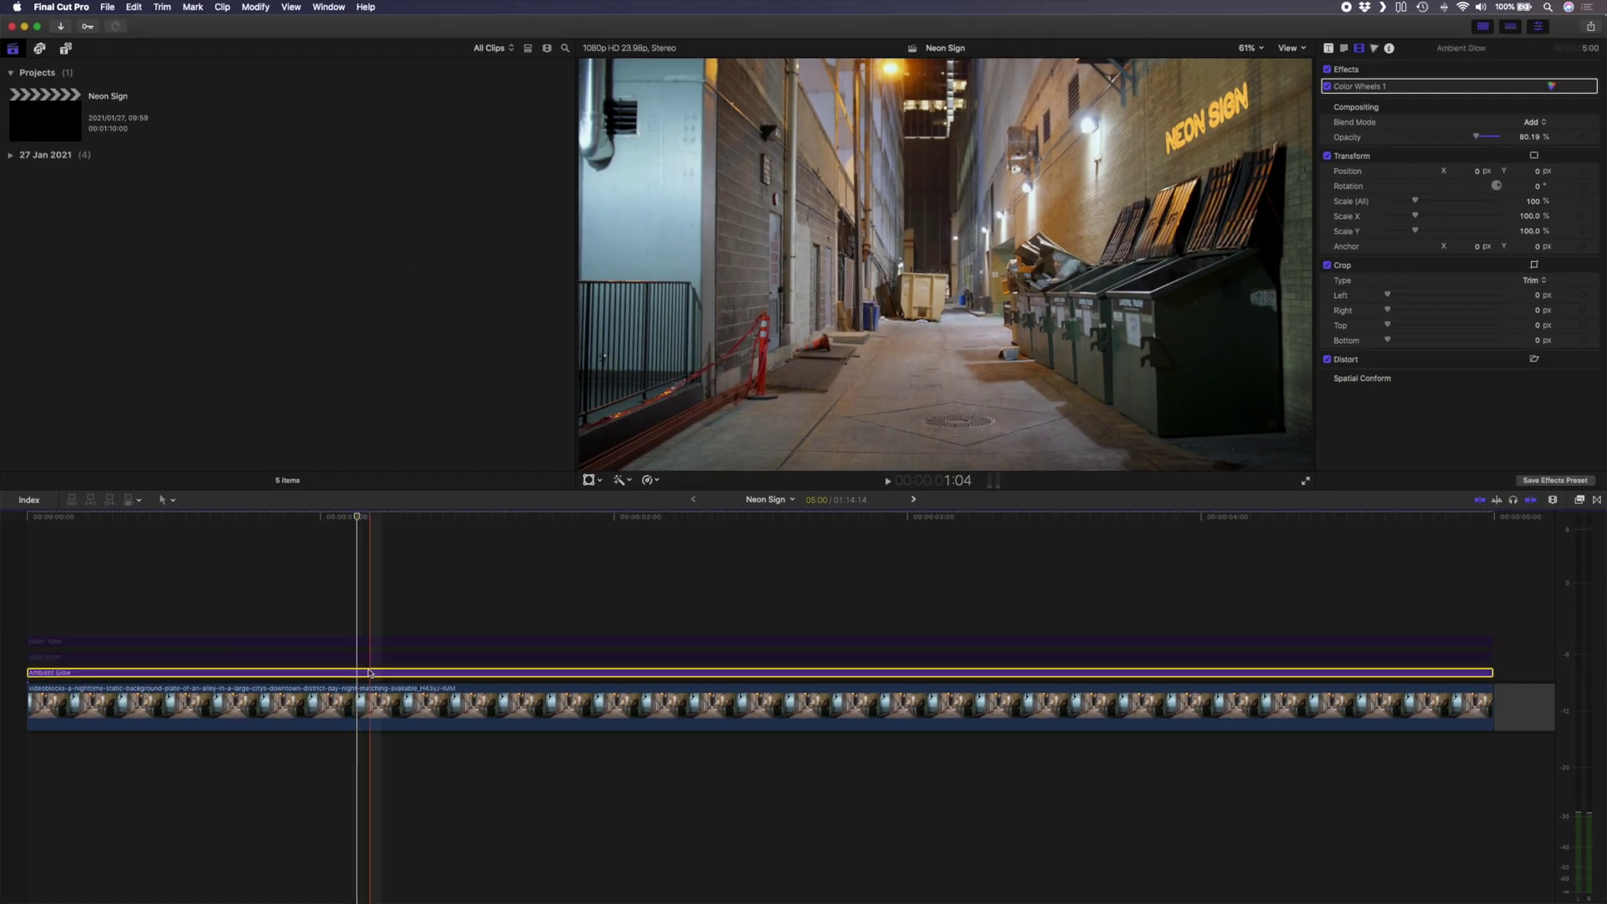
click(1379, 86)
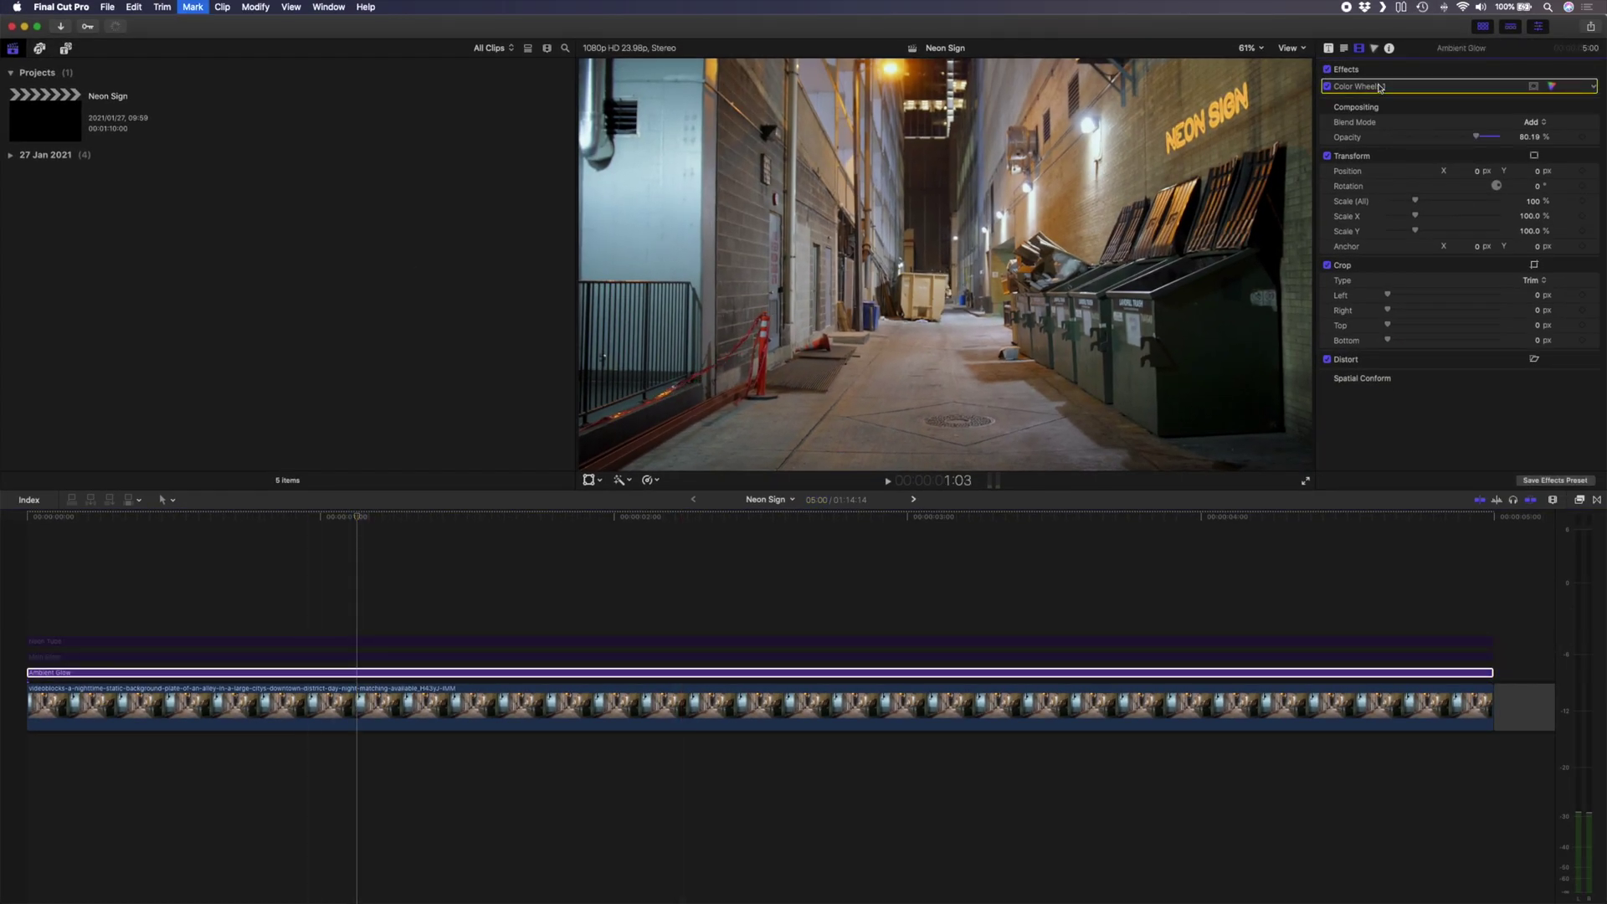
key(Delete)
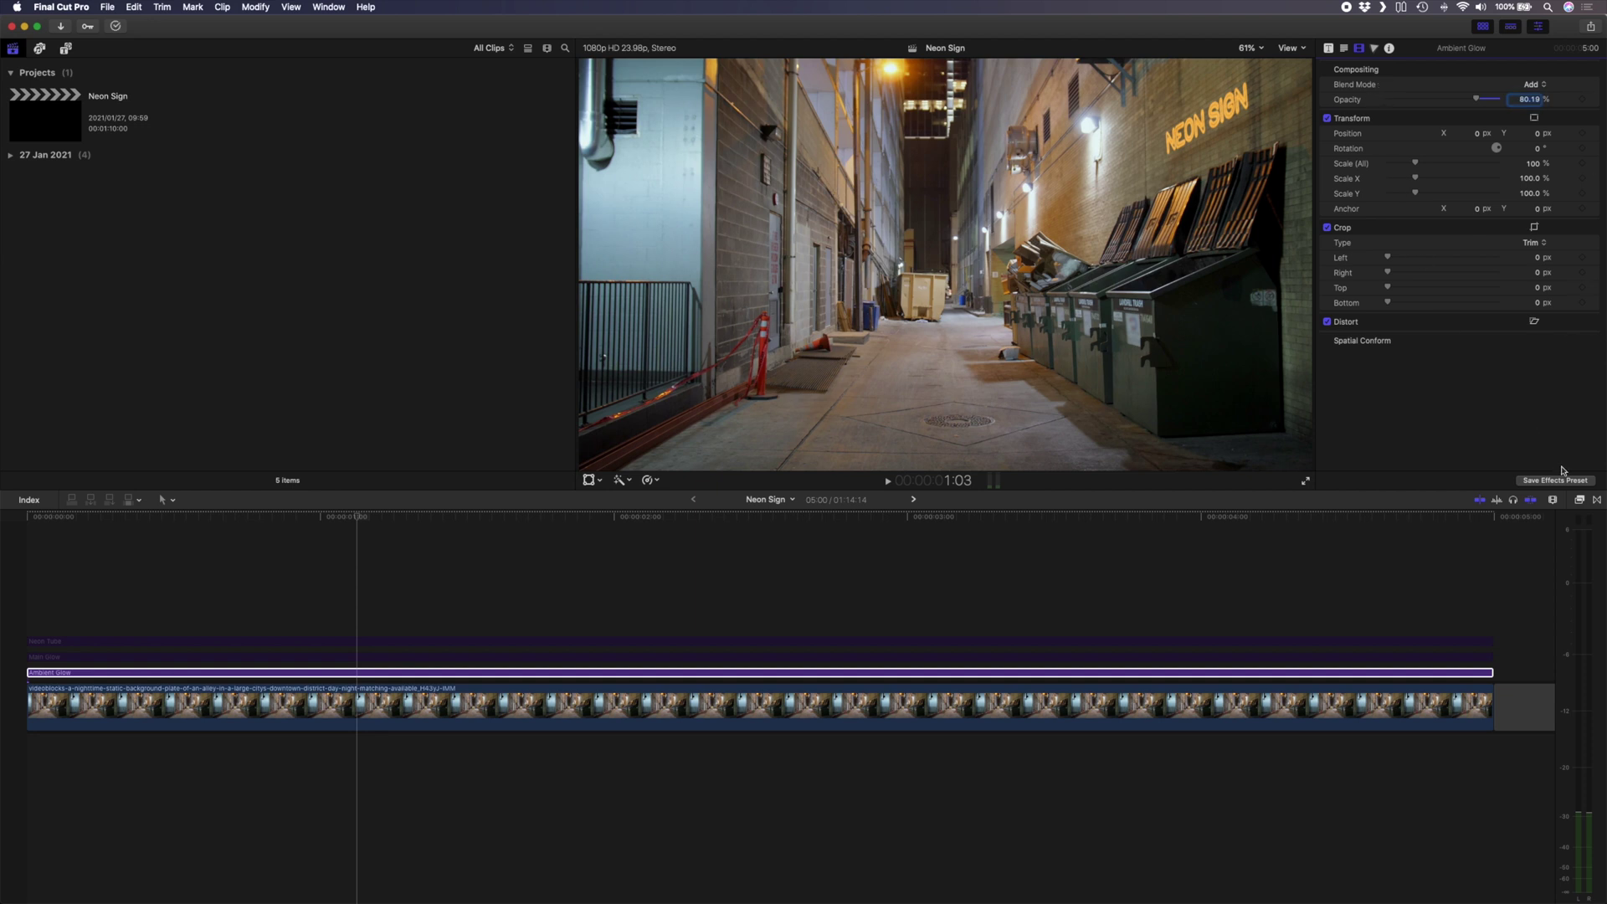
Apply a Gaussian blur to Ambient Glow with Amount 42.82 and Blur Boost 3.14
click(1581, 501)
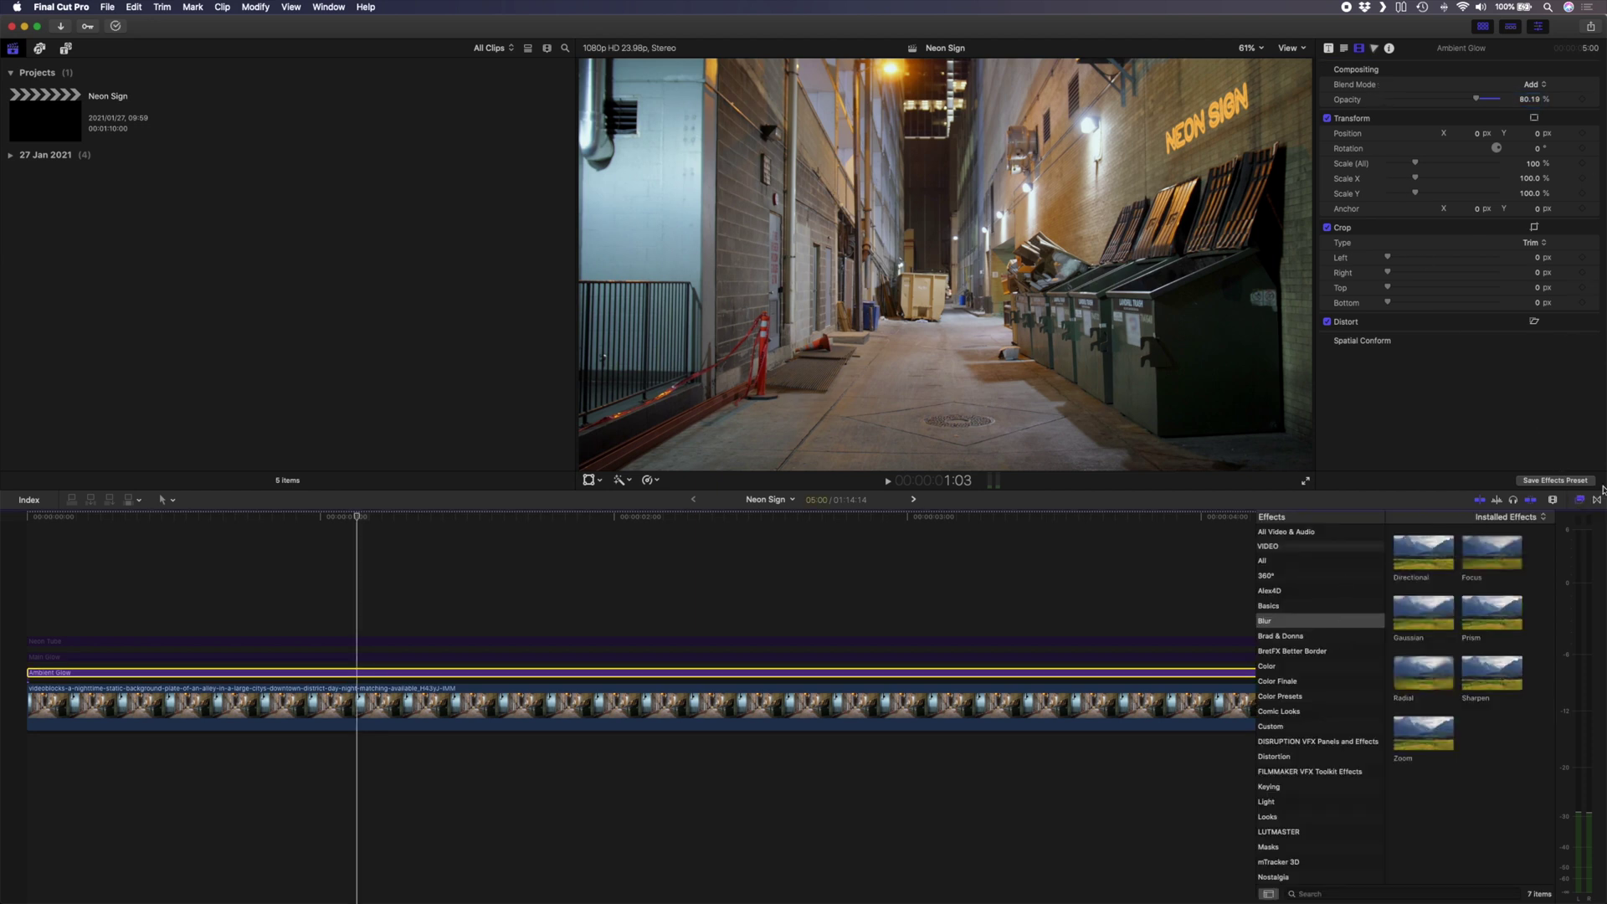
drag(1426, 620, 474, 680)
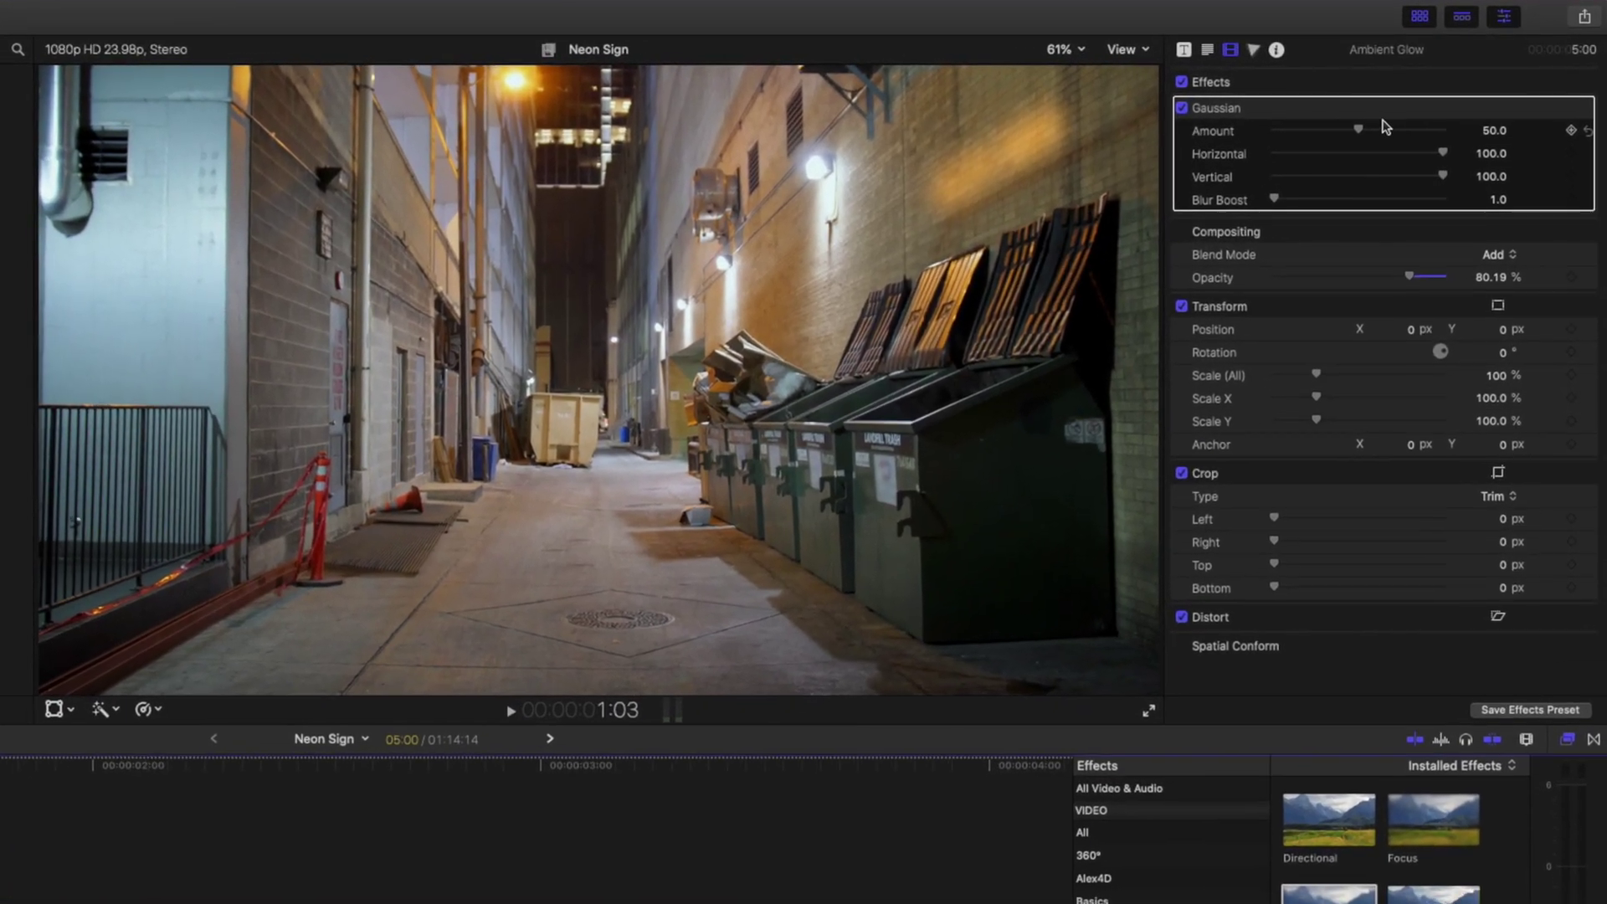
drag(1445, 102, 1443, 101)
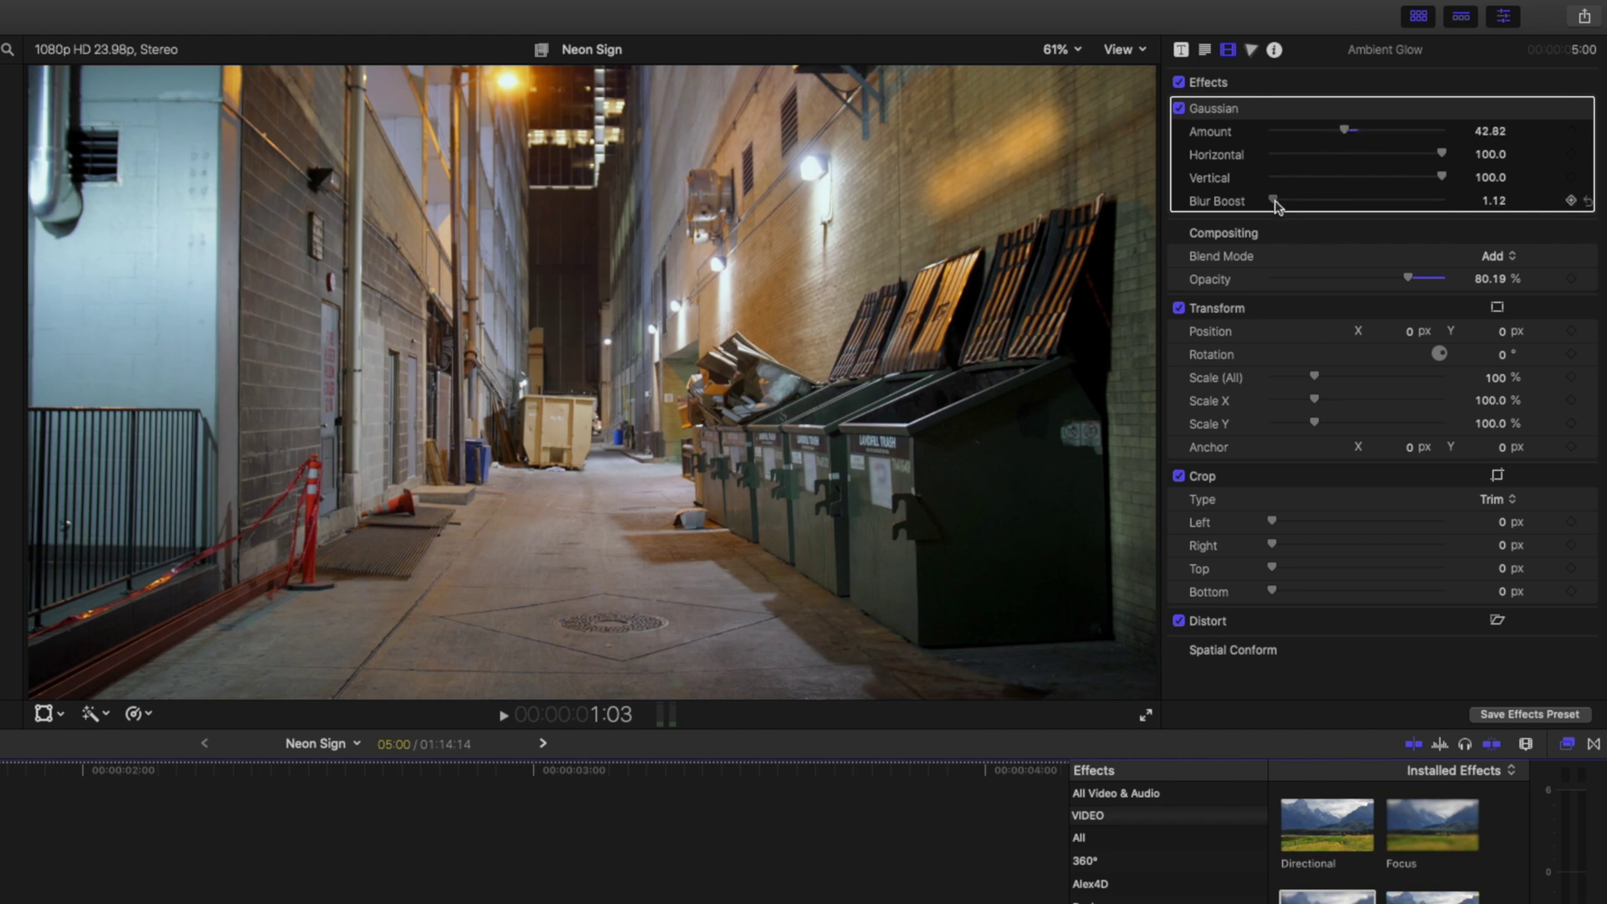
drag(1278, 207, 1290, 208)
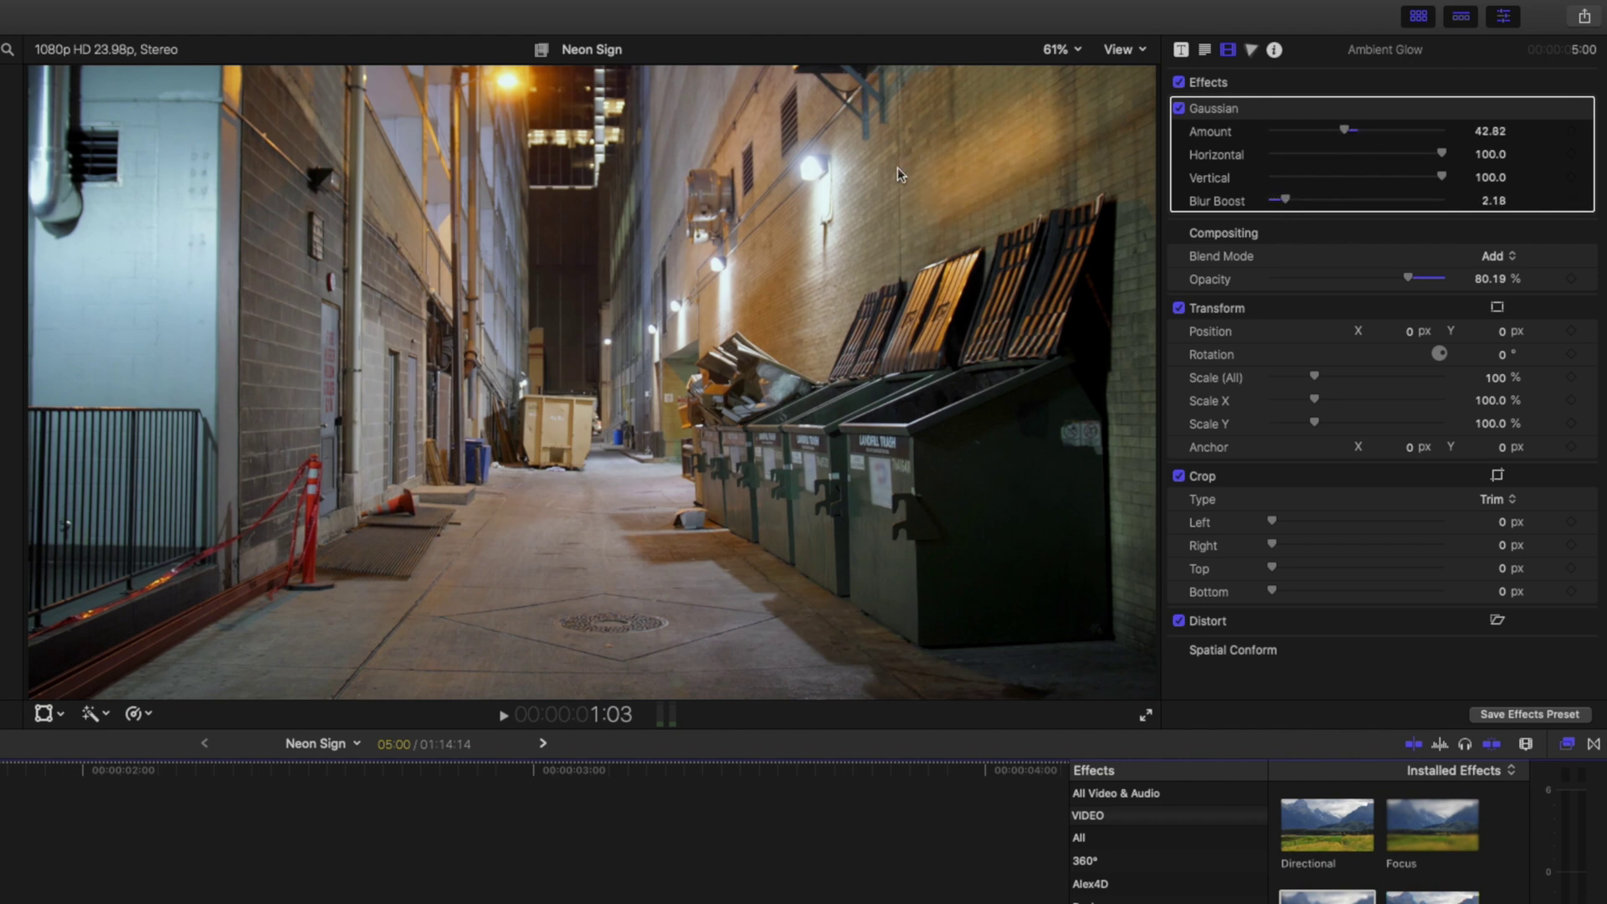
mouse_move(1286, 203)
mouse_down()
mouse_move(1377, 205)
mouse_move(1301, 205)
mouse_up()
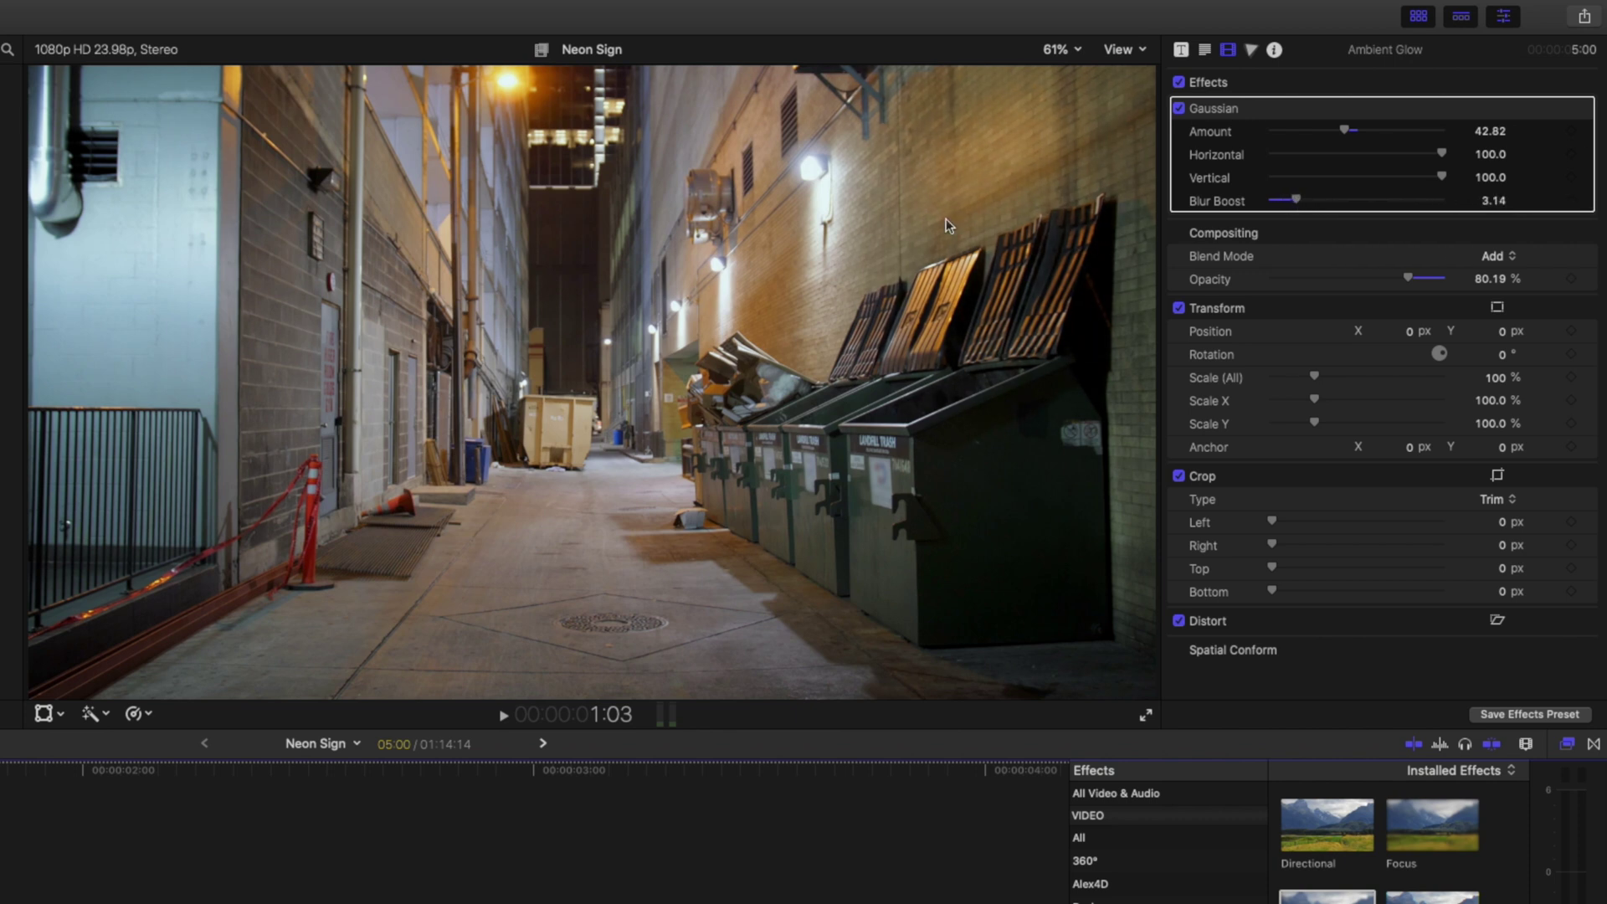
mouse_move(1022, 133)
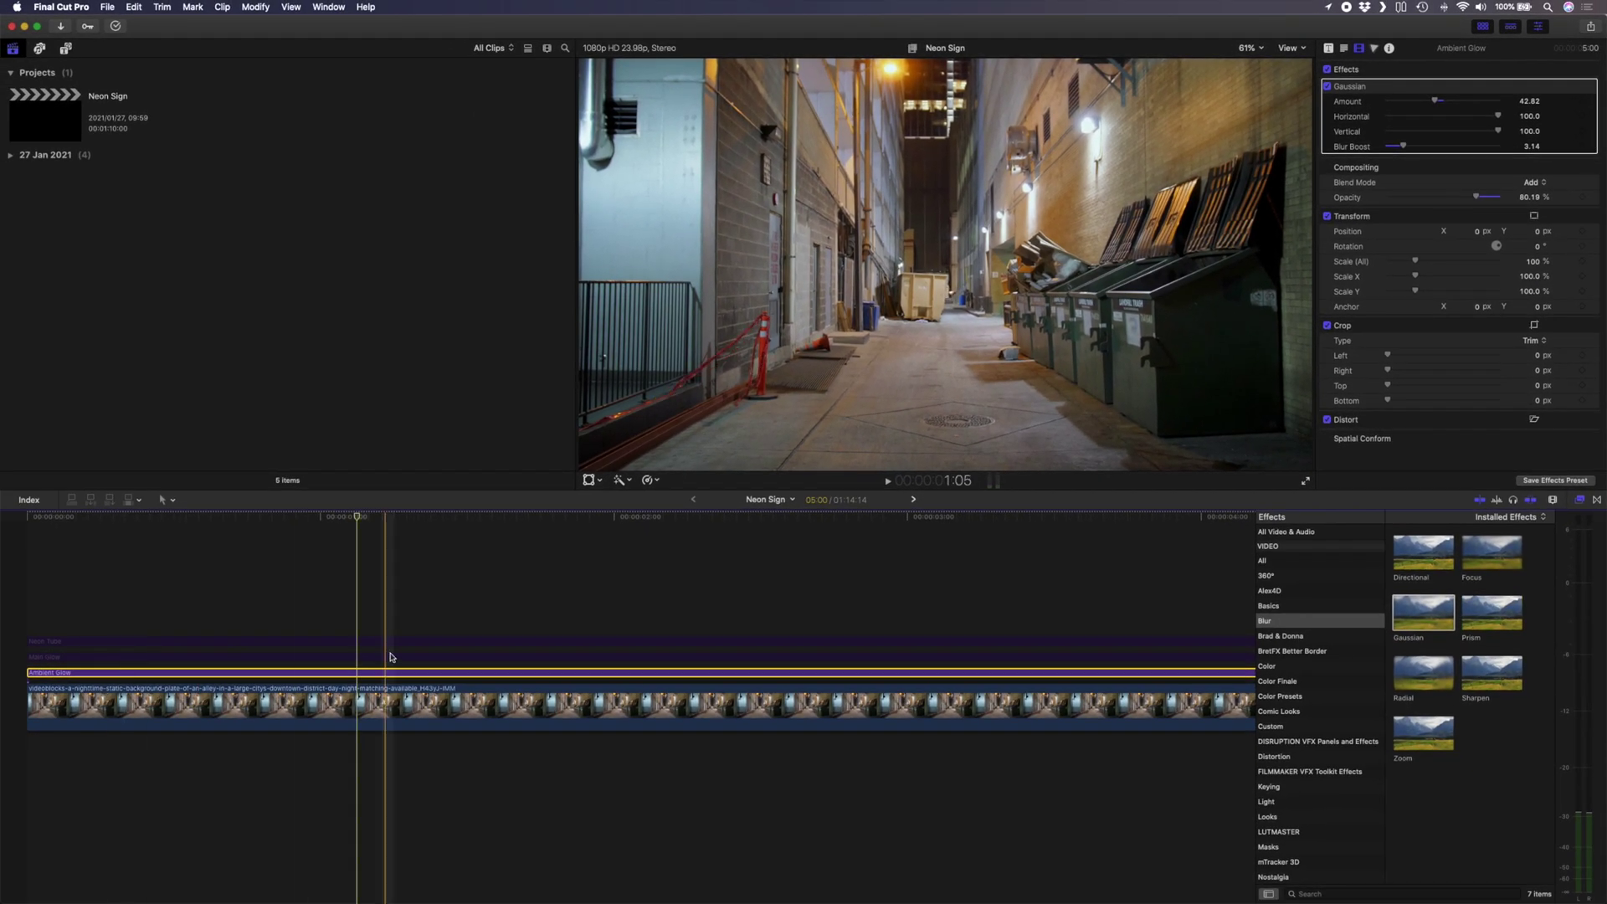
drag(395, 601, 360, 661)
Re-enable Neon Tube and Main Glow, then scale Ambient Glow to 151% and shift it left to about X −349 px
key(v)
click(355, 614)
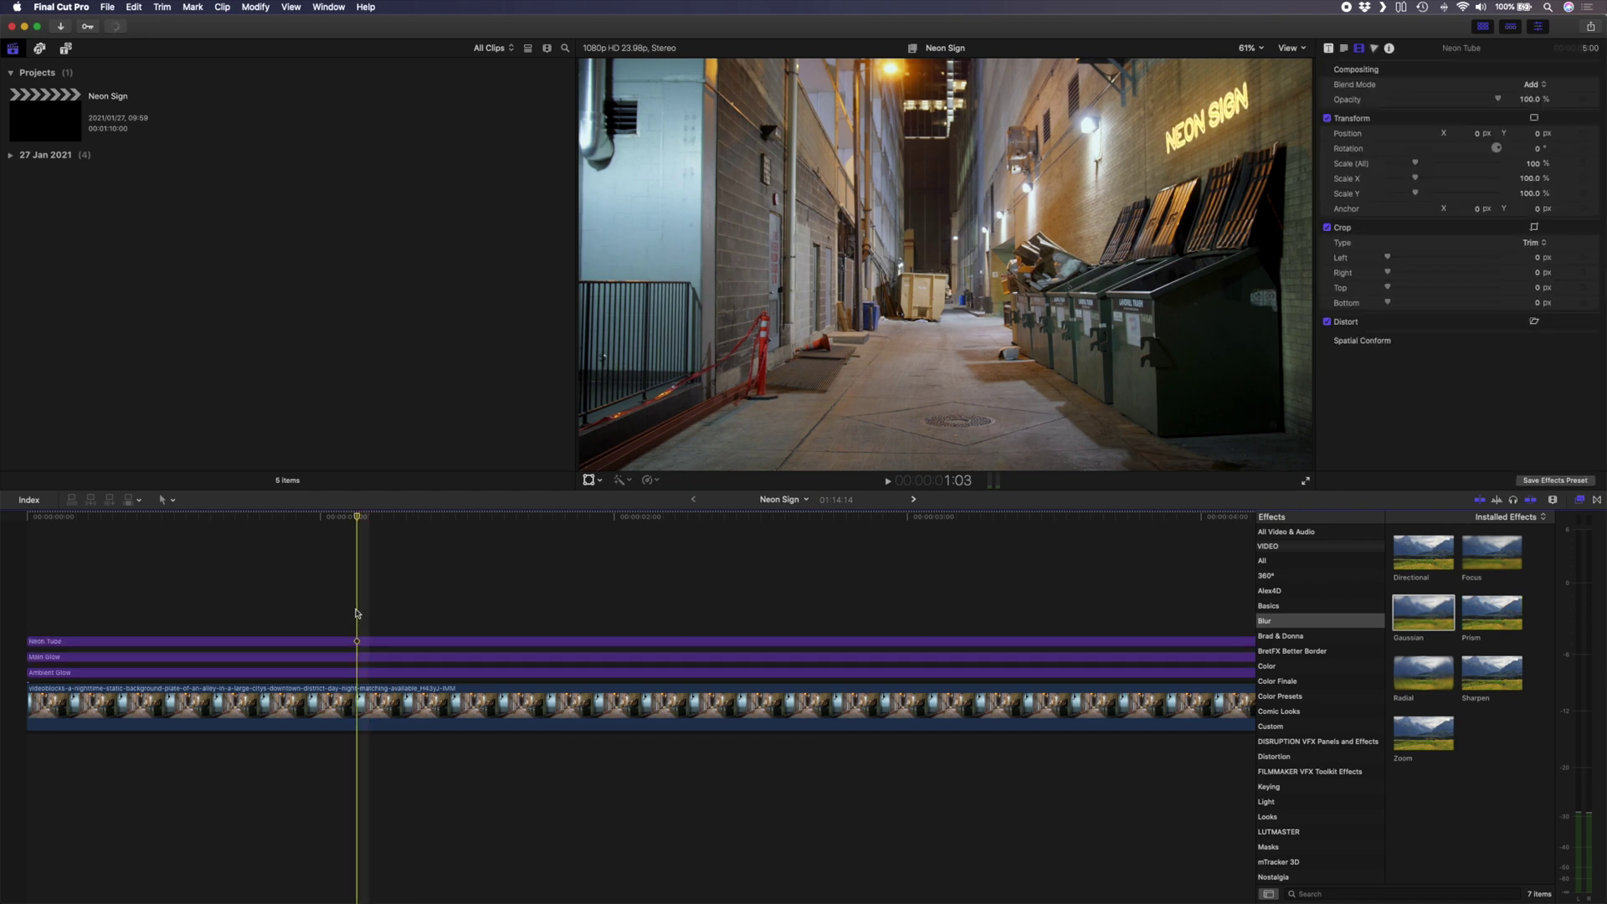
click(362, 675)
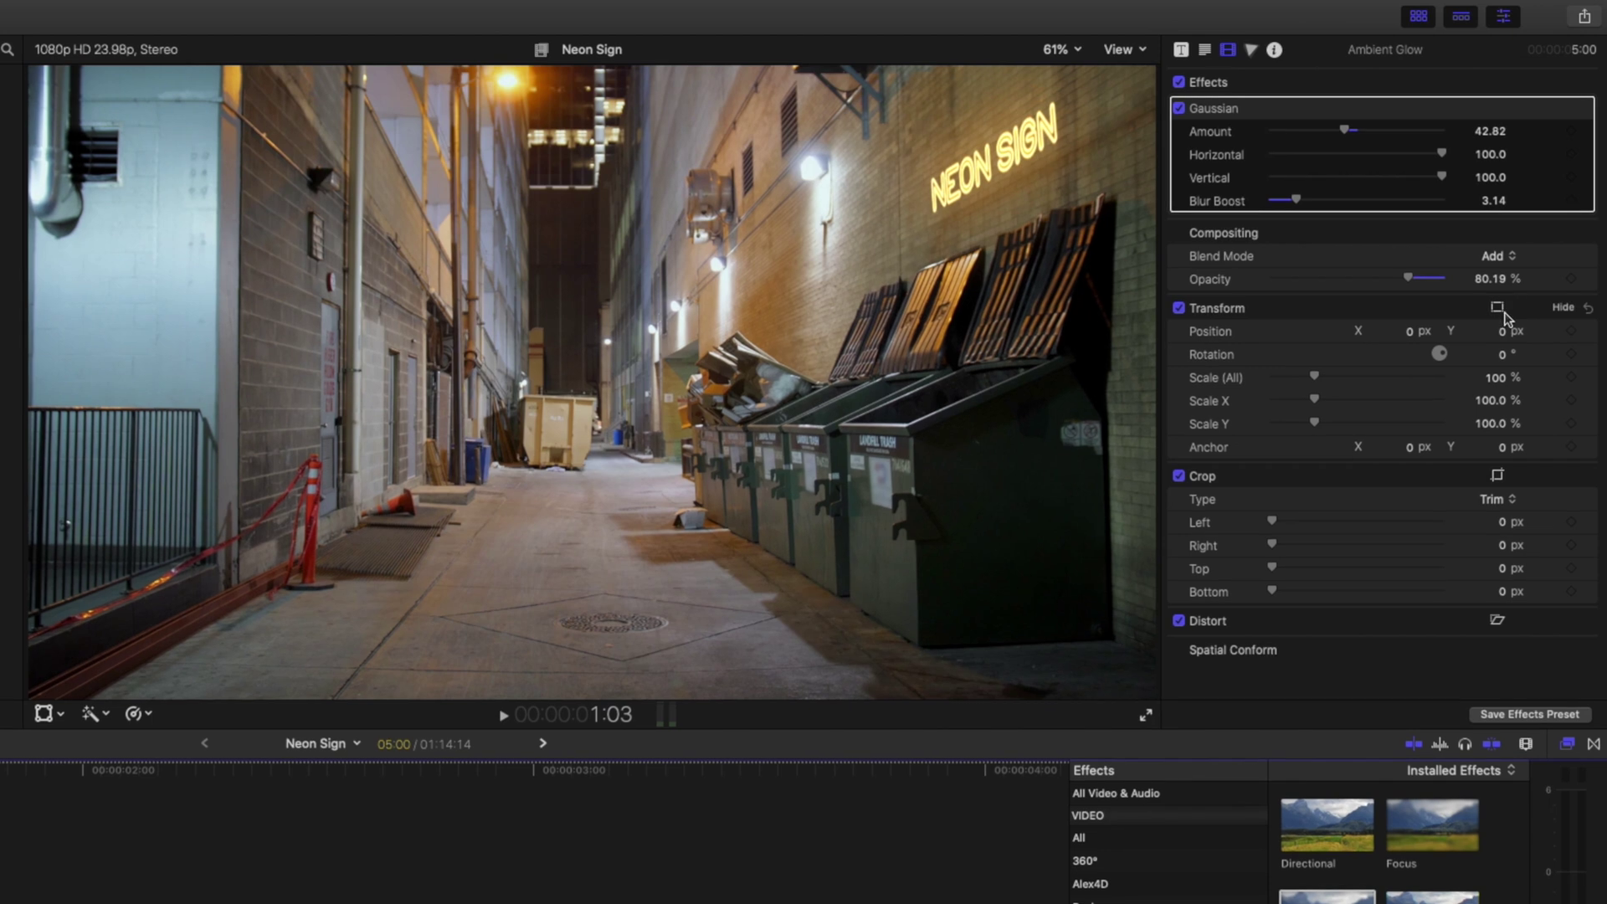
drag(1496, 377, 1496, 343)
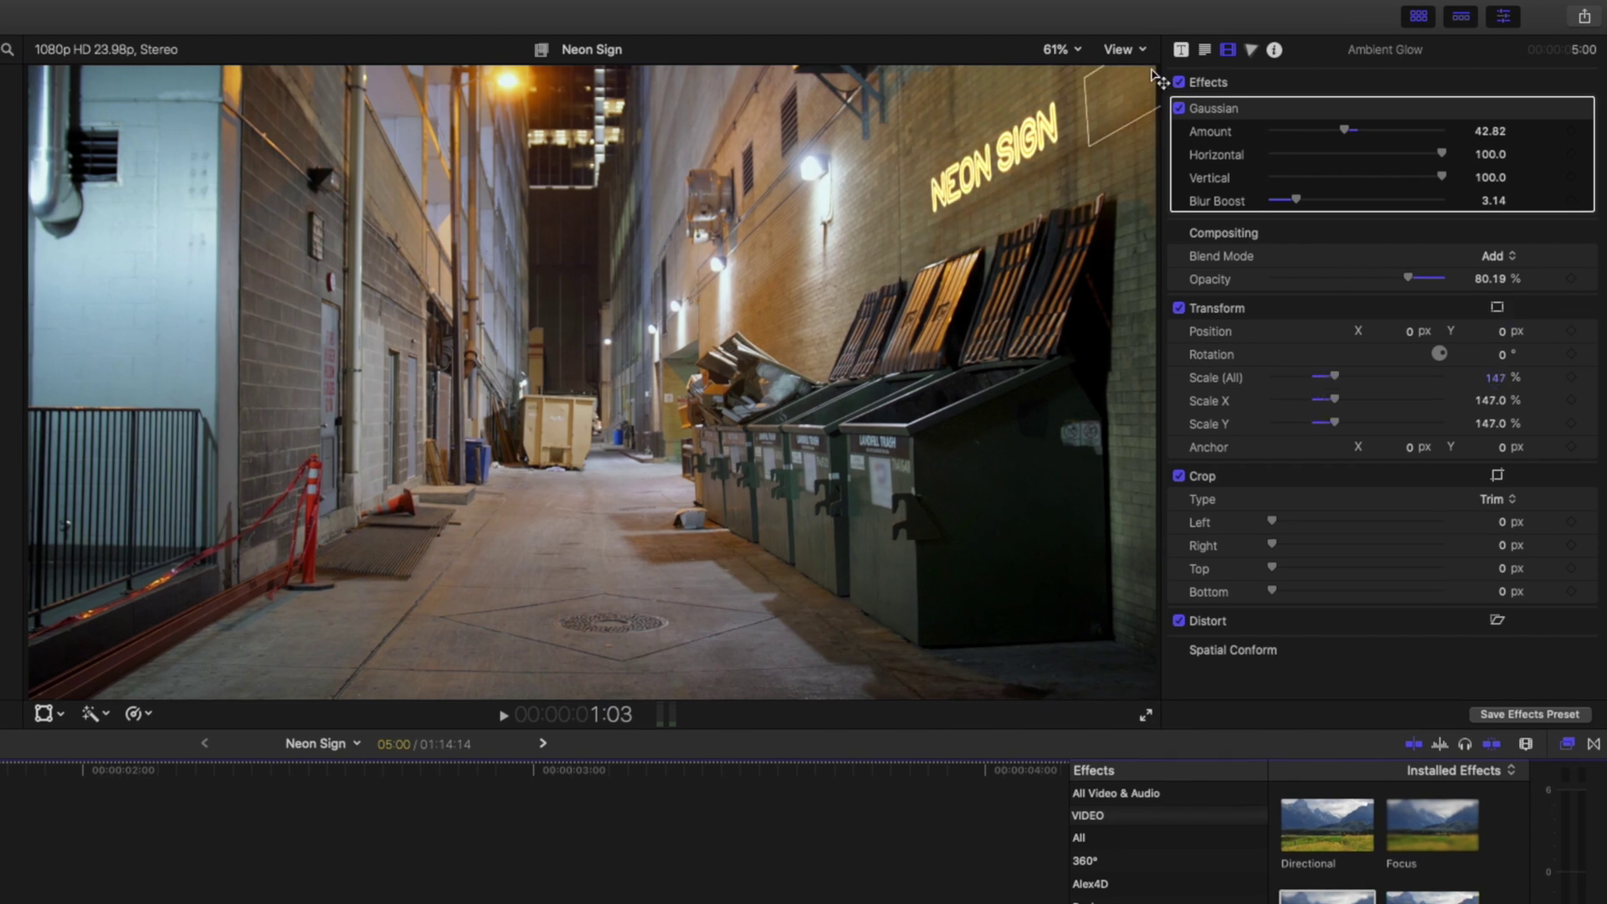
drag(1496, 382, 1496, 374)
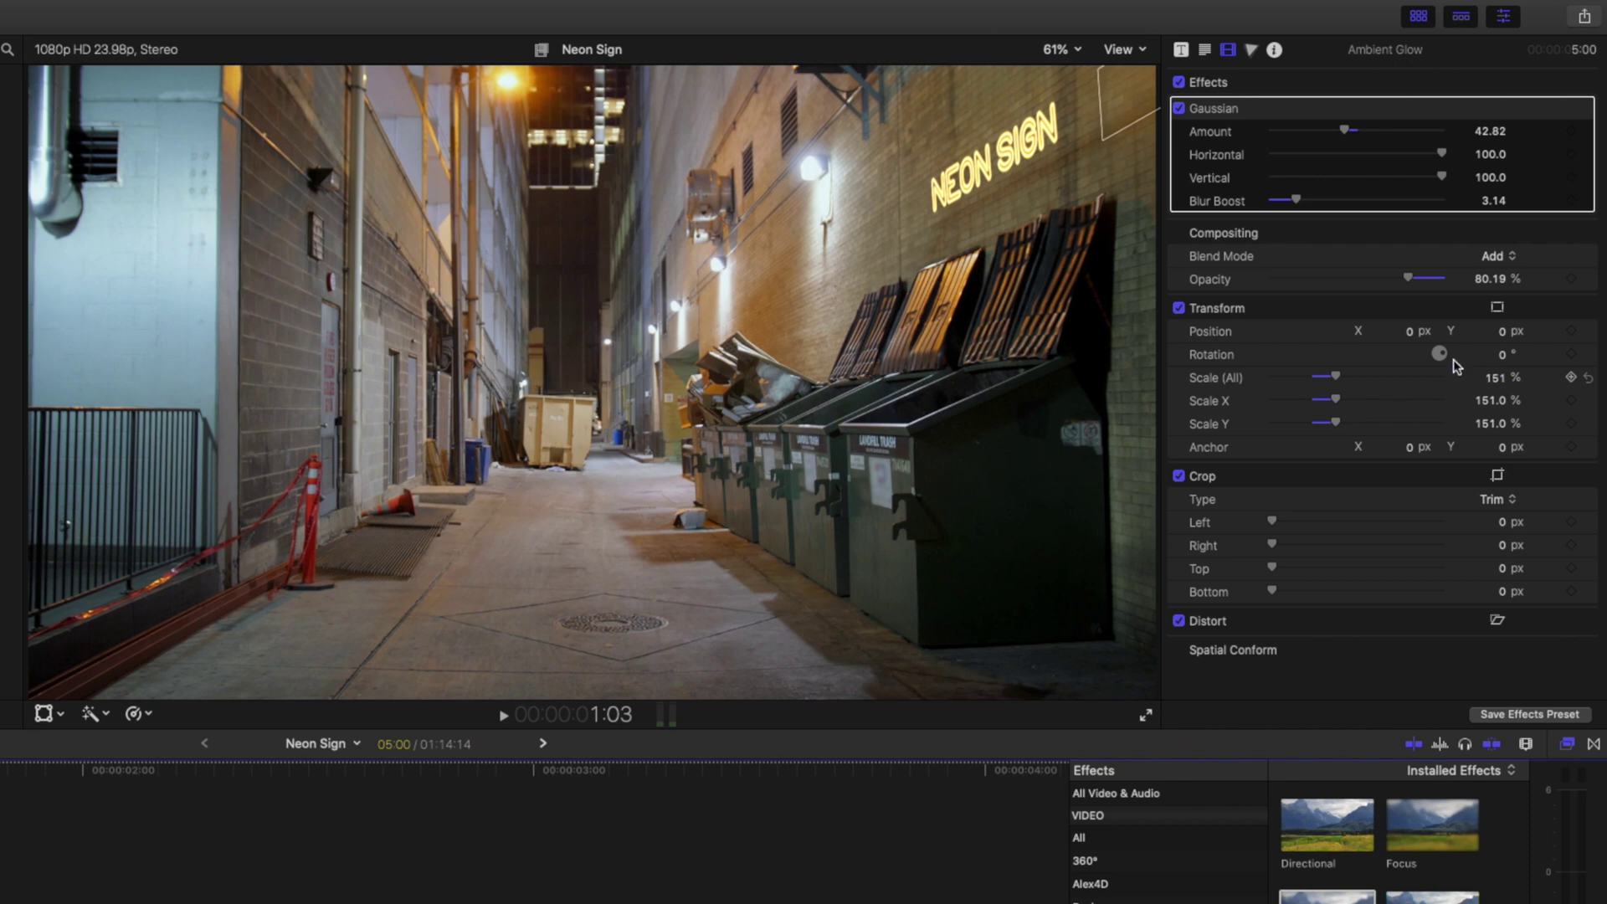
drag(1411, 334, 1494, 335)
drag(1396, 342, 1396, 334)
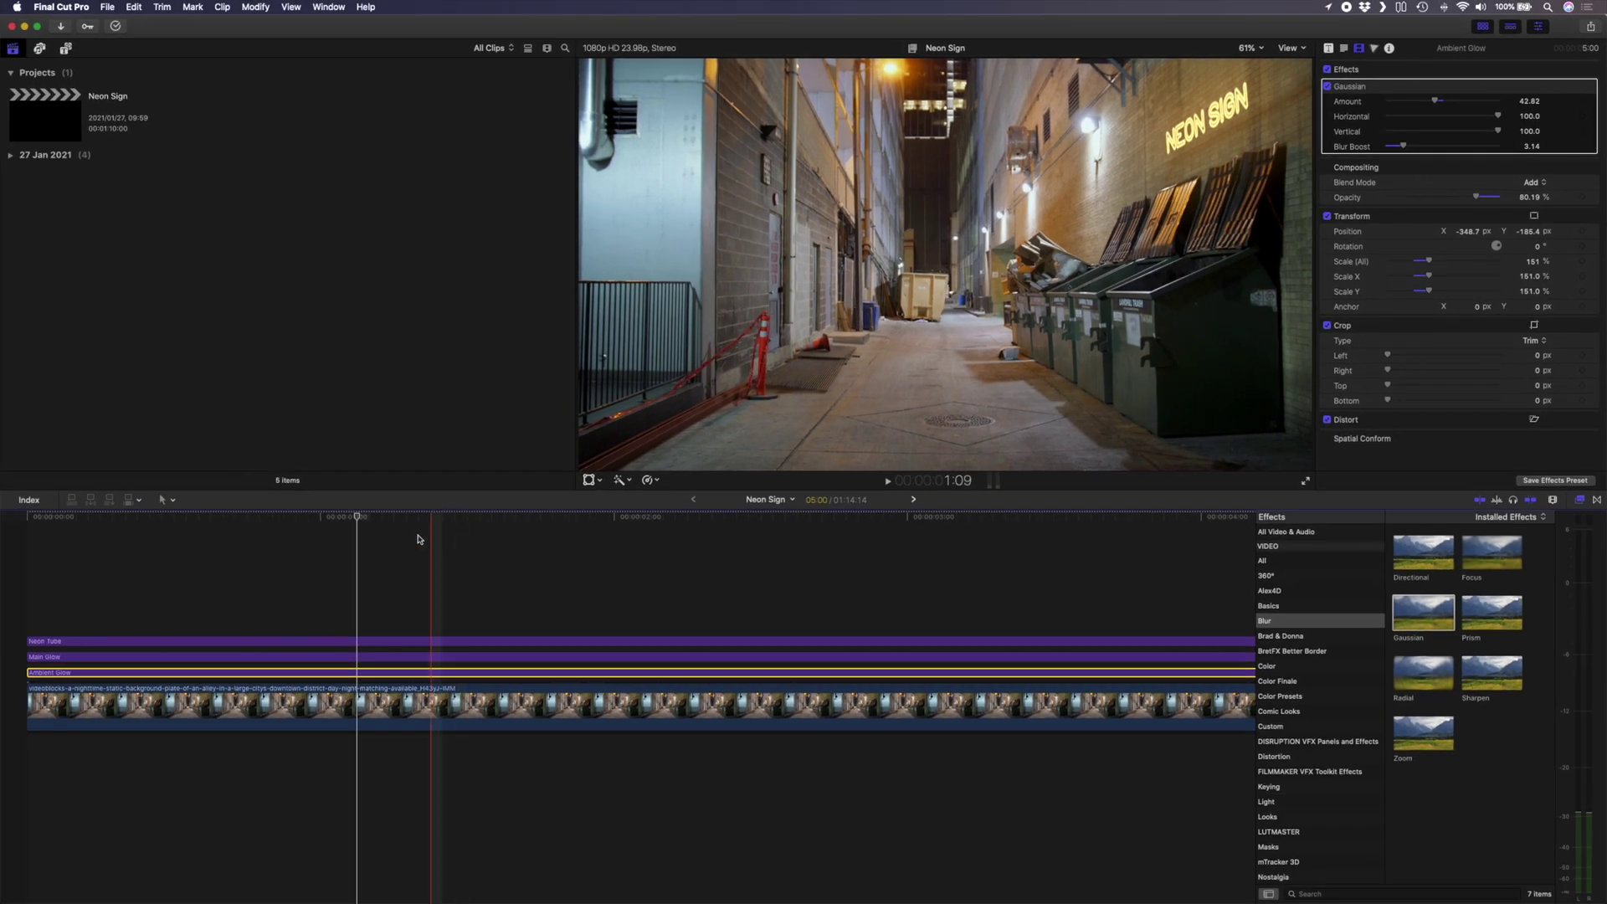
Duplicate the glow title onto a new layer and name it 'Shadow'
drag(303, 692, 358, 682)
right_click(357, 676)
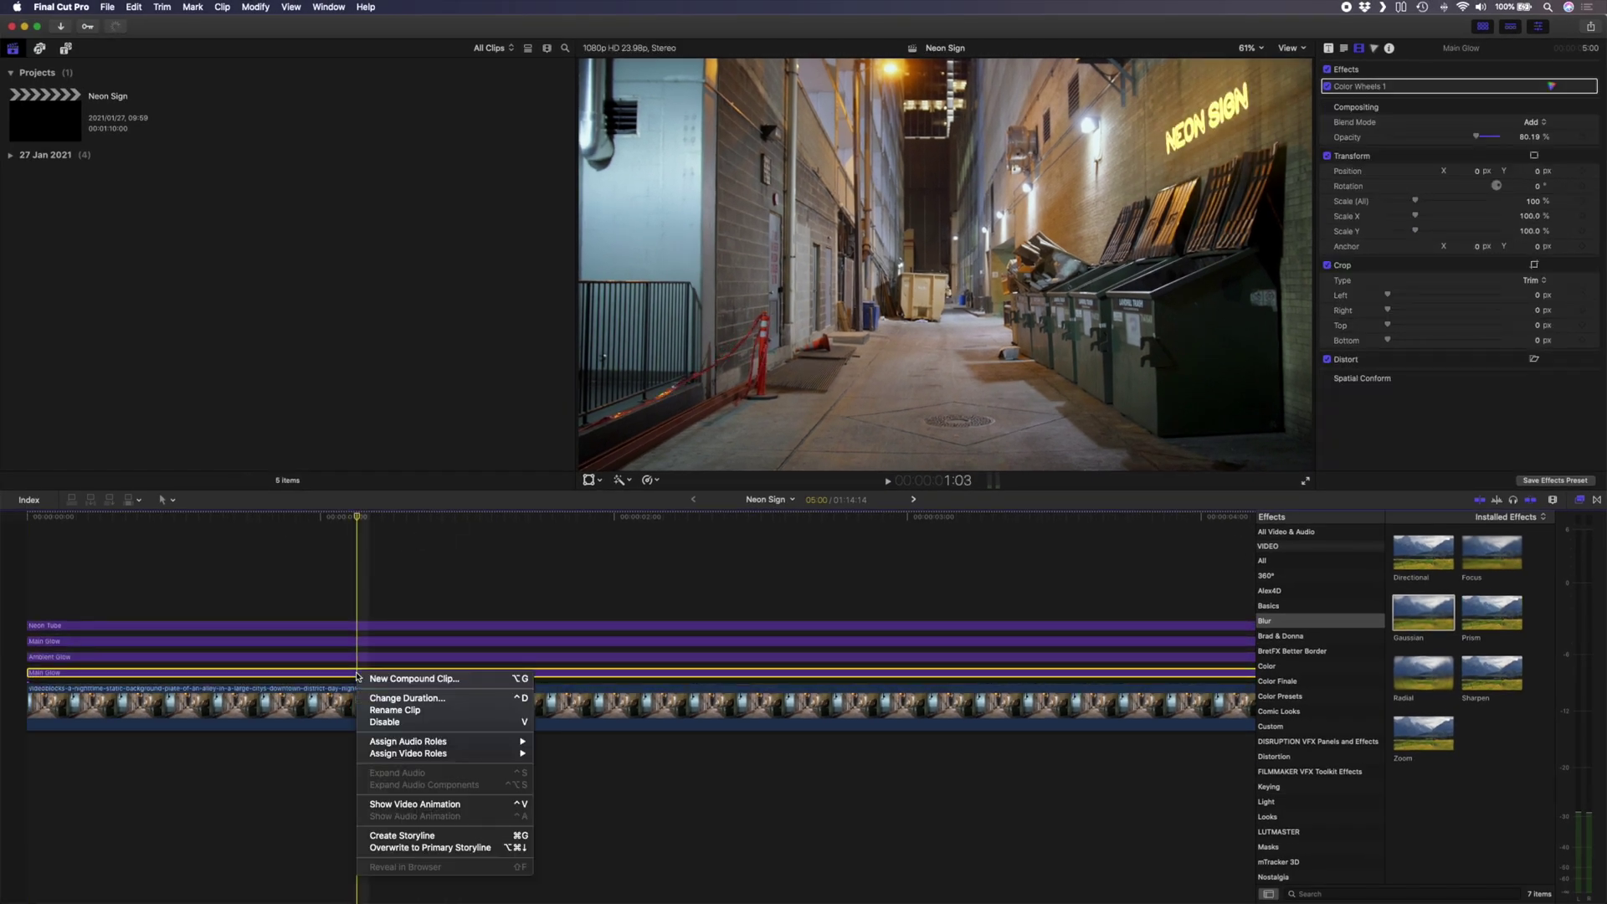
click(390, 711)
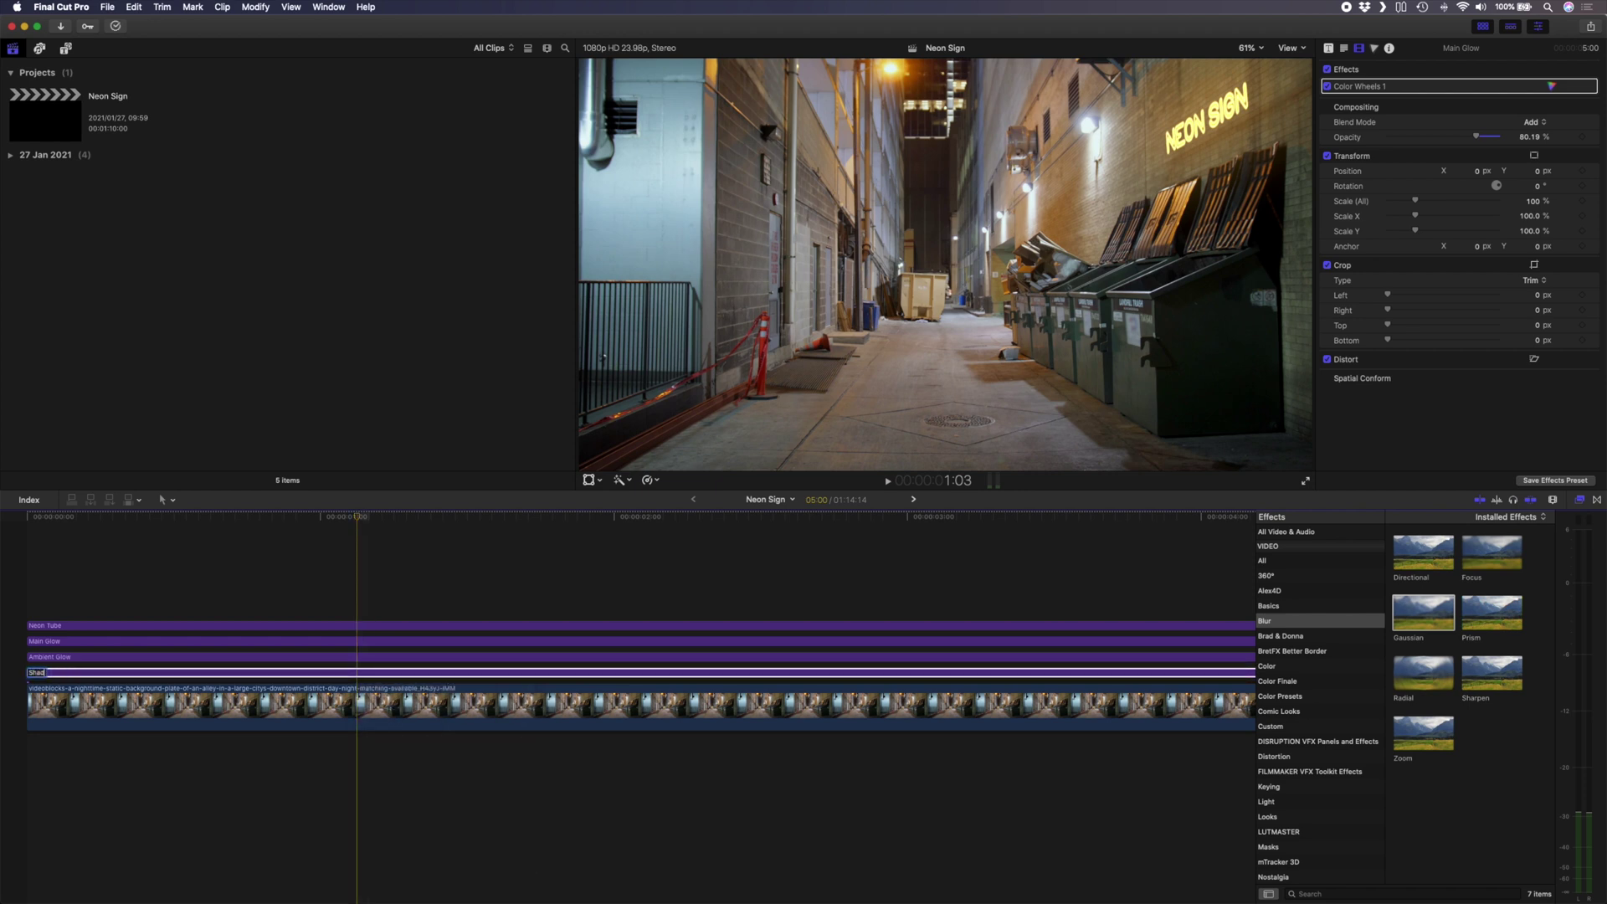
key(Return)
Change the Shadow clip's blend mode from Add to Normal
drag(358, 609, 358, 667)
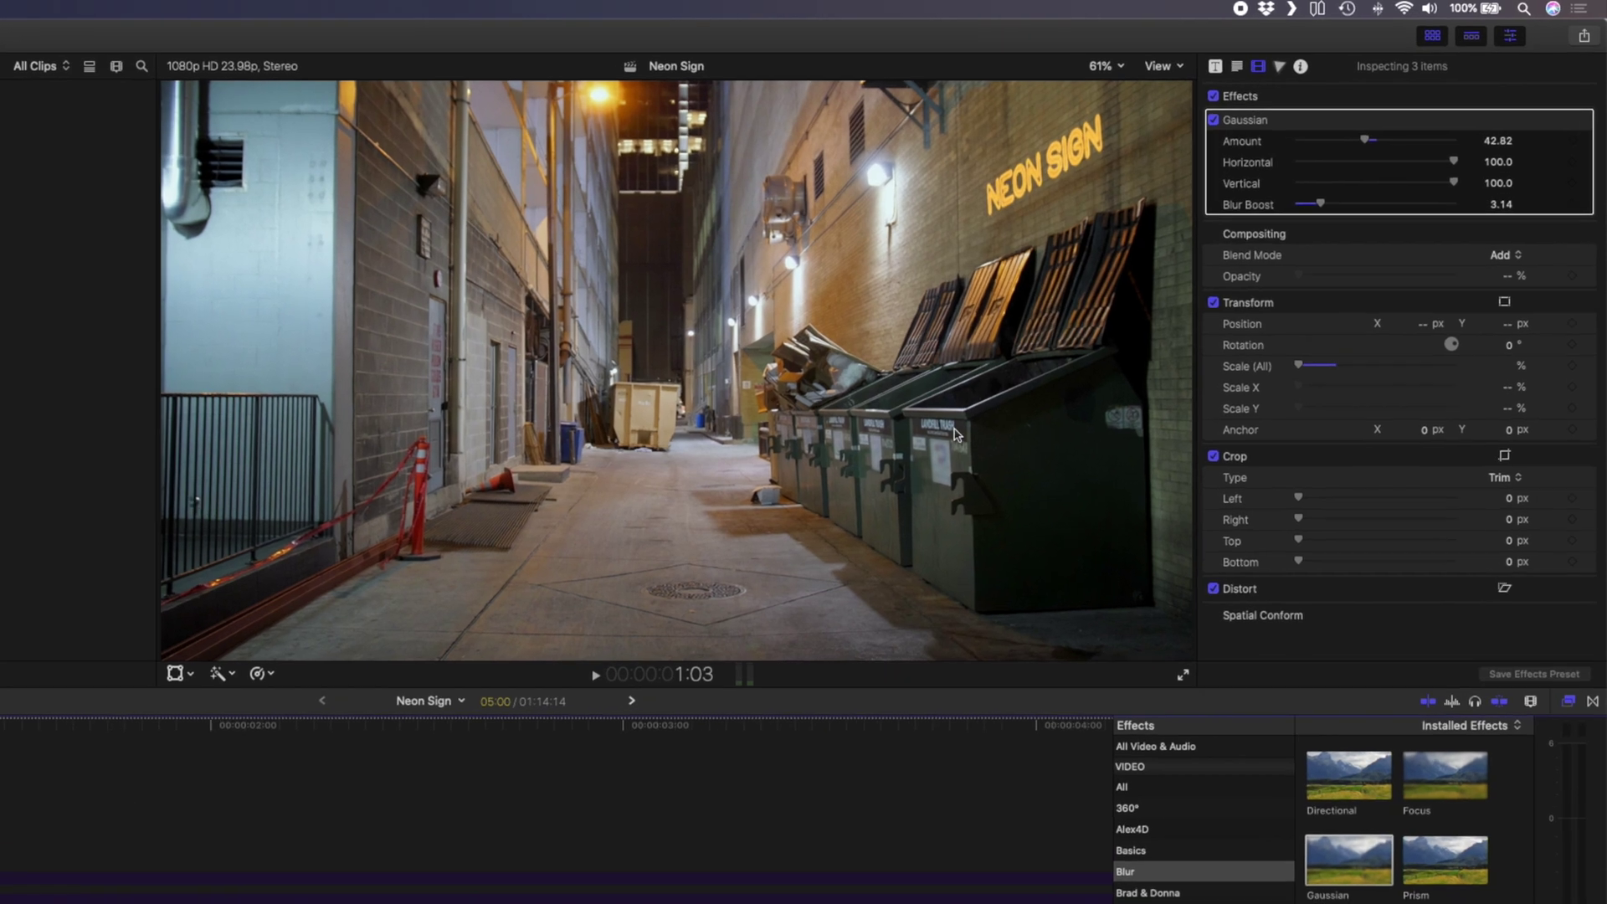
click(358, 673)
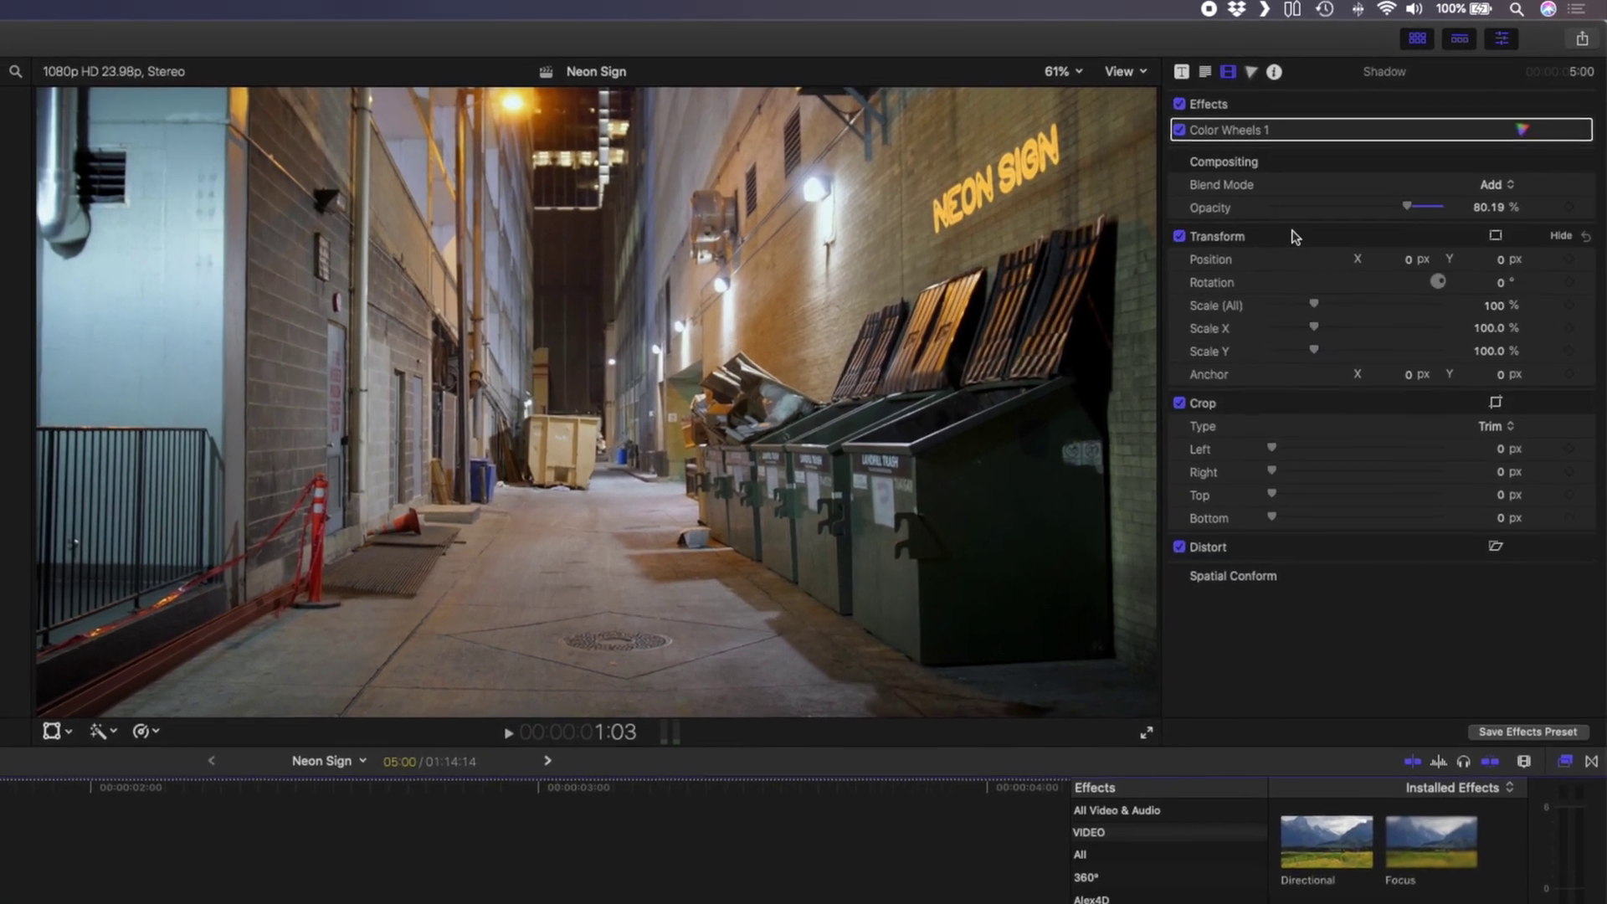
scroll(1276, 132, down, 2)
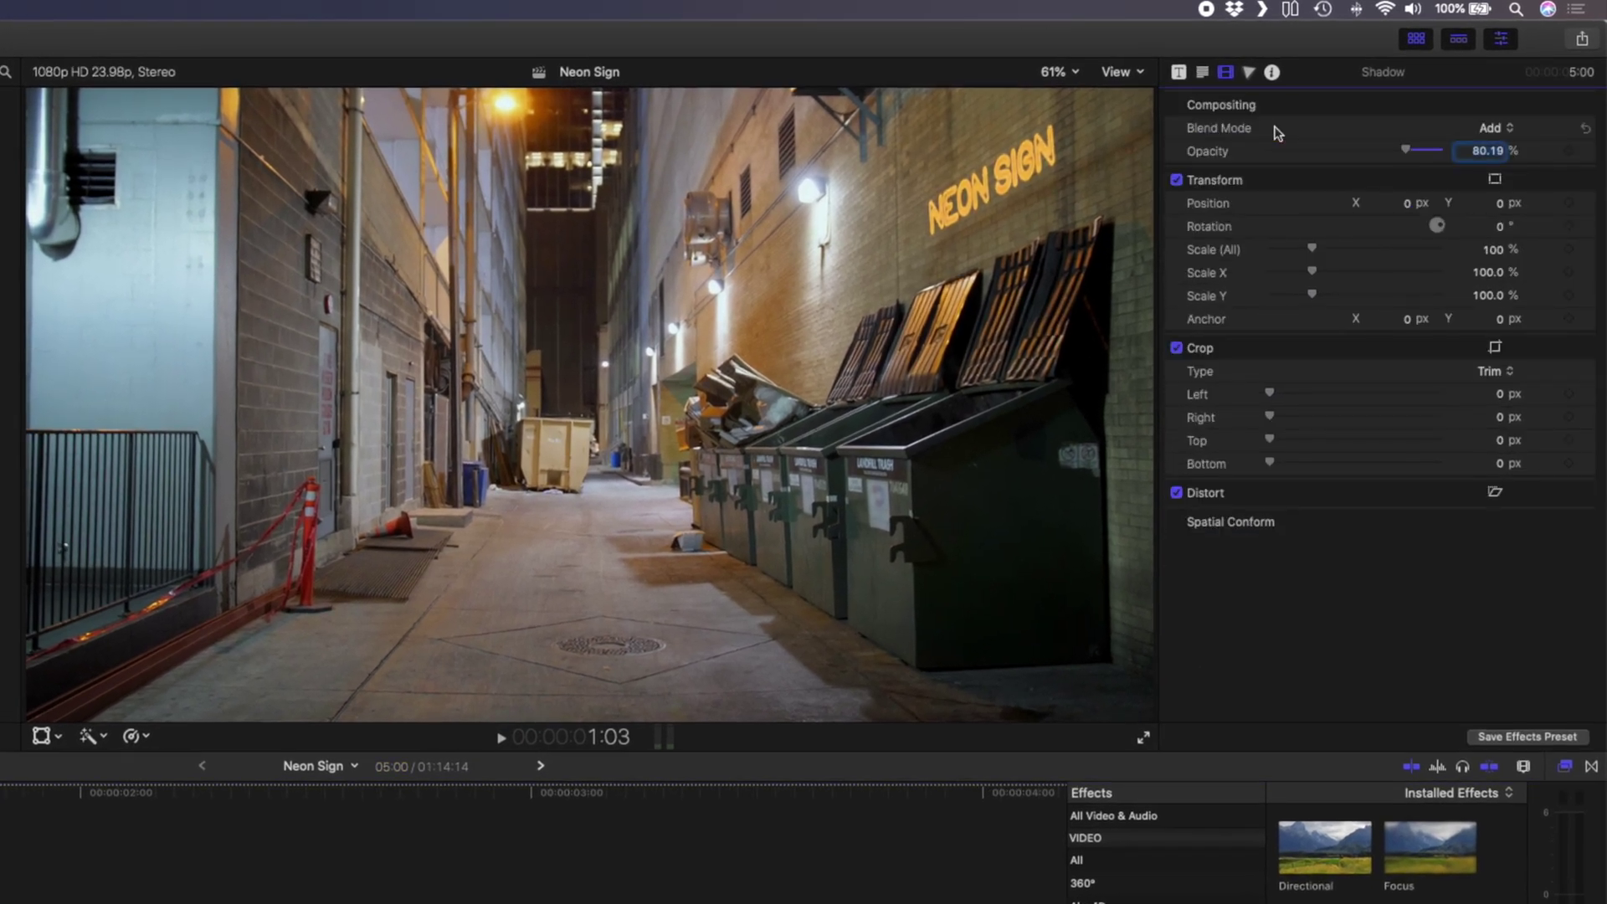
click(1469, 132)
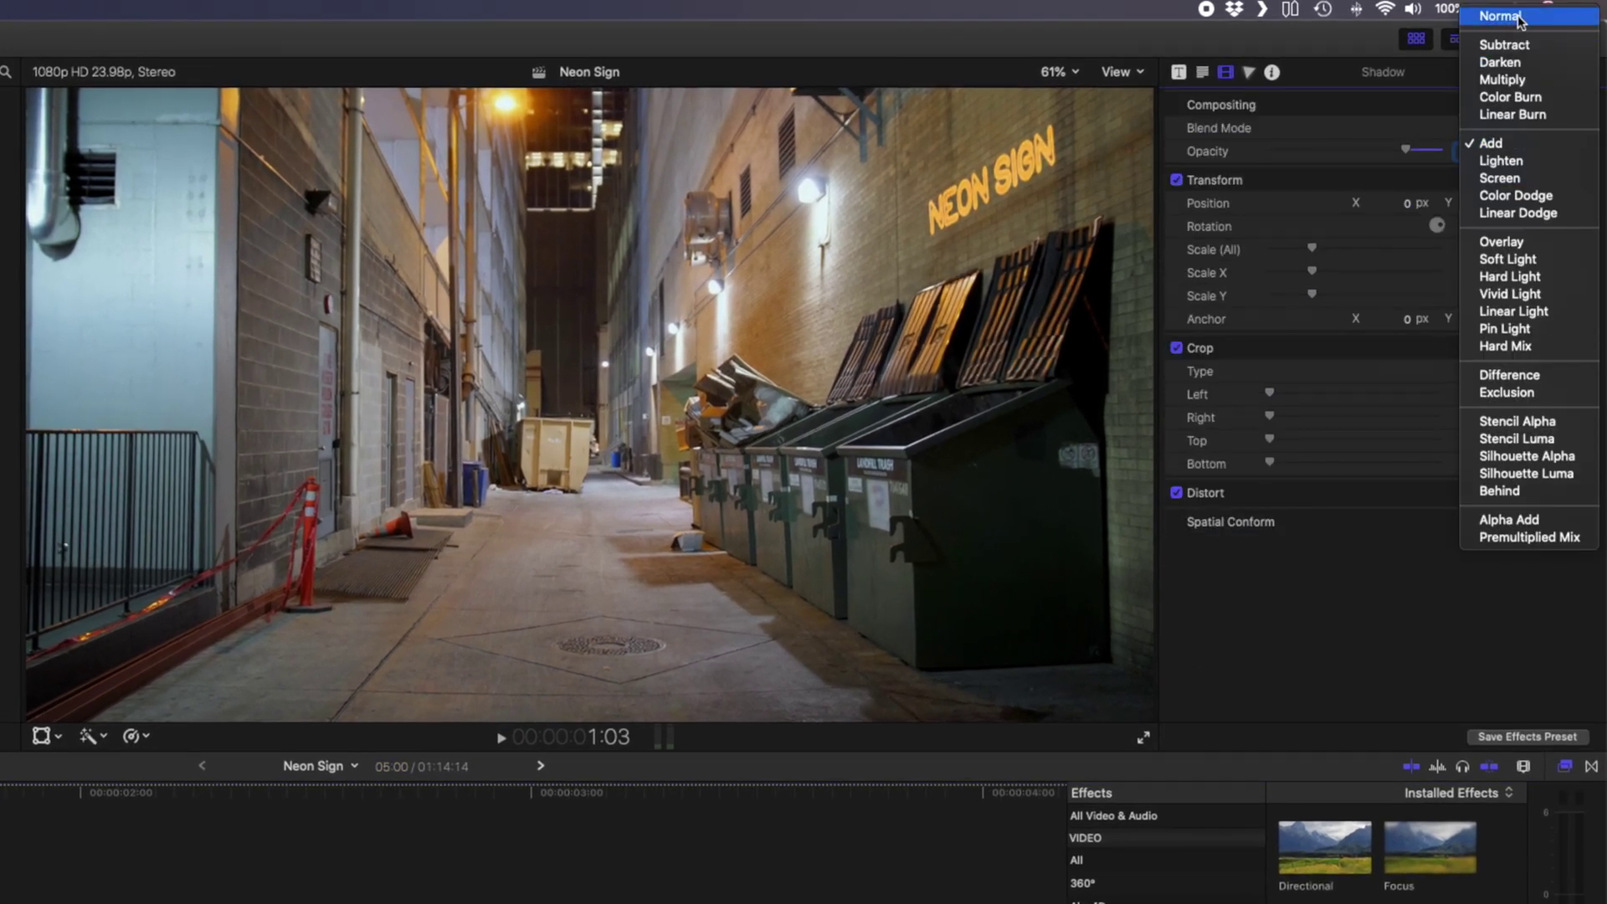
click(1519, 17)
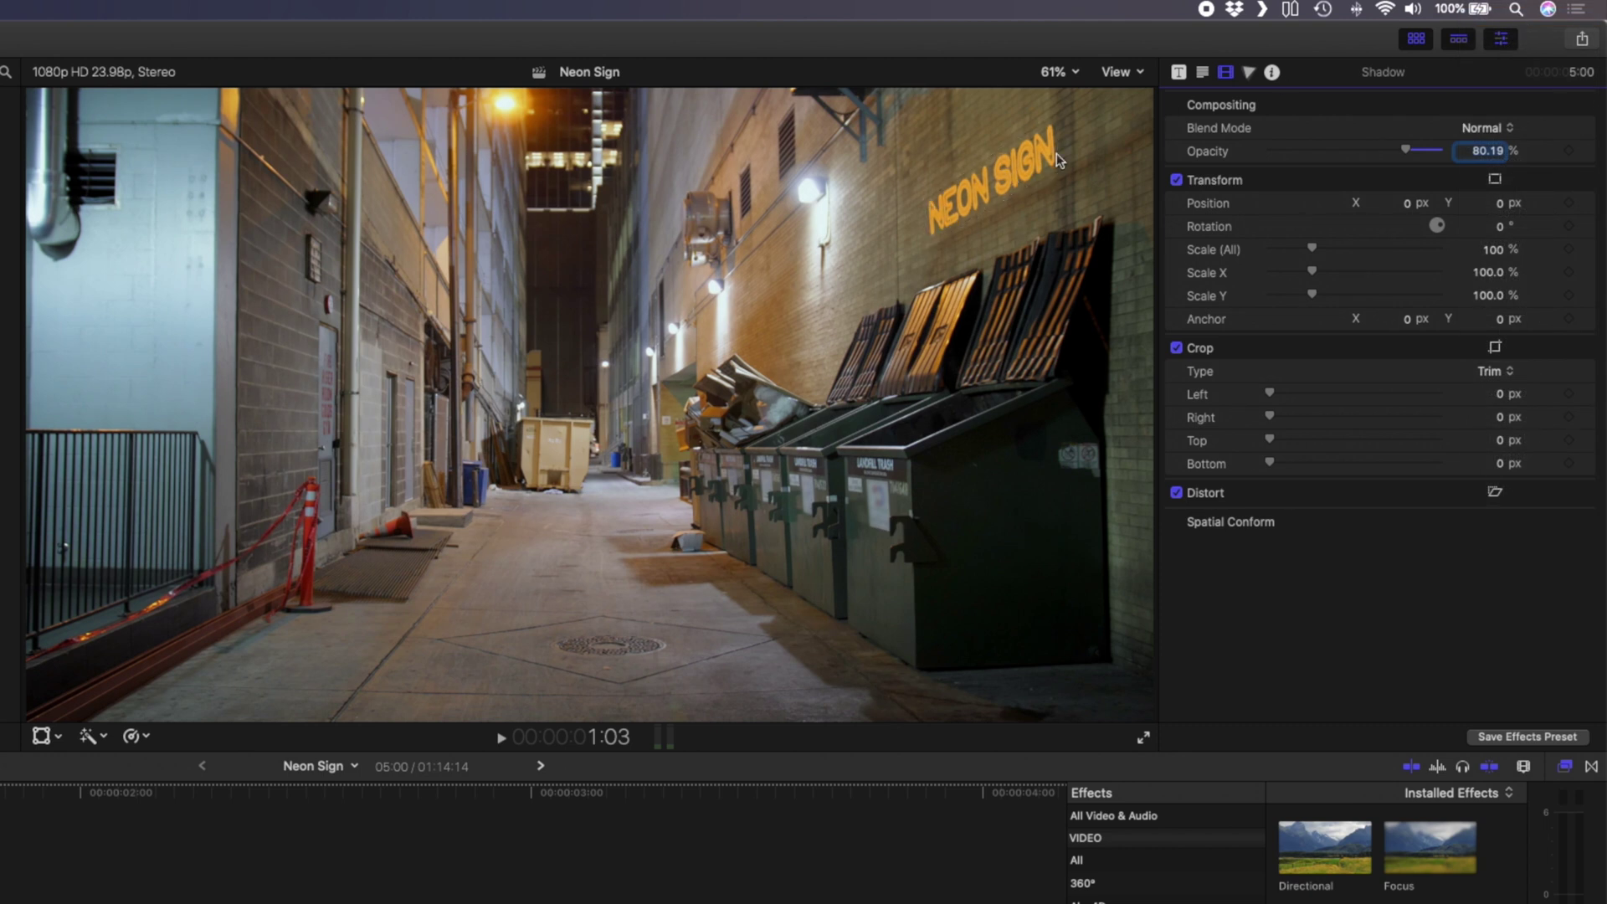
click(1203, 72)
Darken the Shadow title's glow to near-black and set glow blur 3.63 and radius 29
scroll(1381, 402, down, 10)
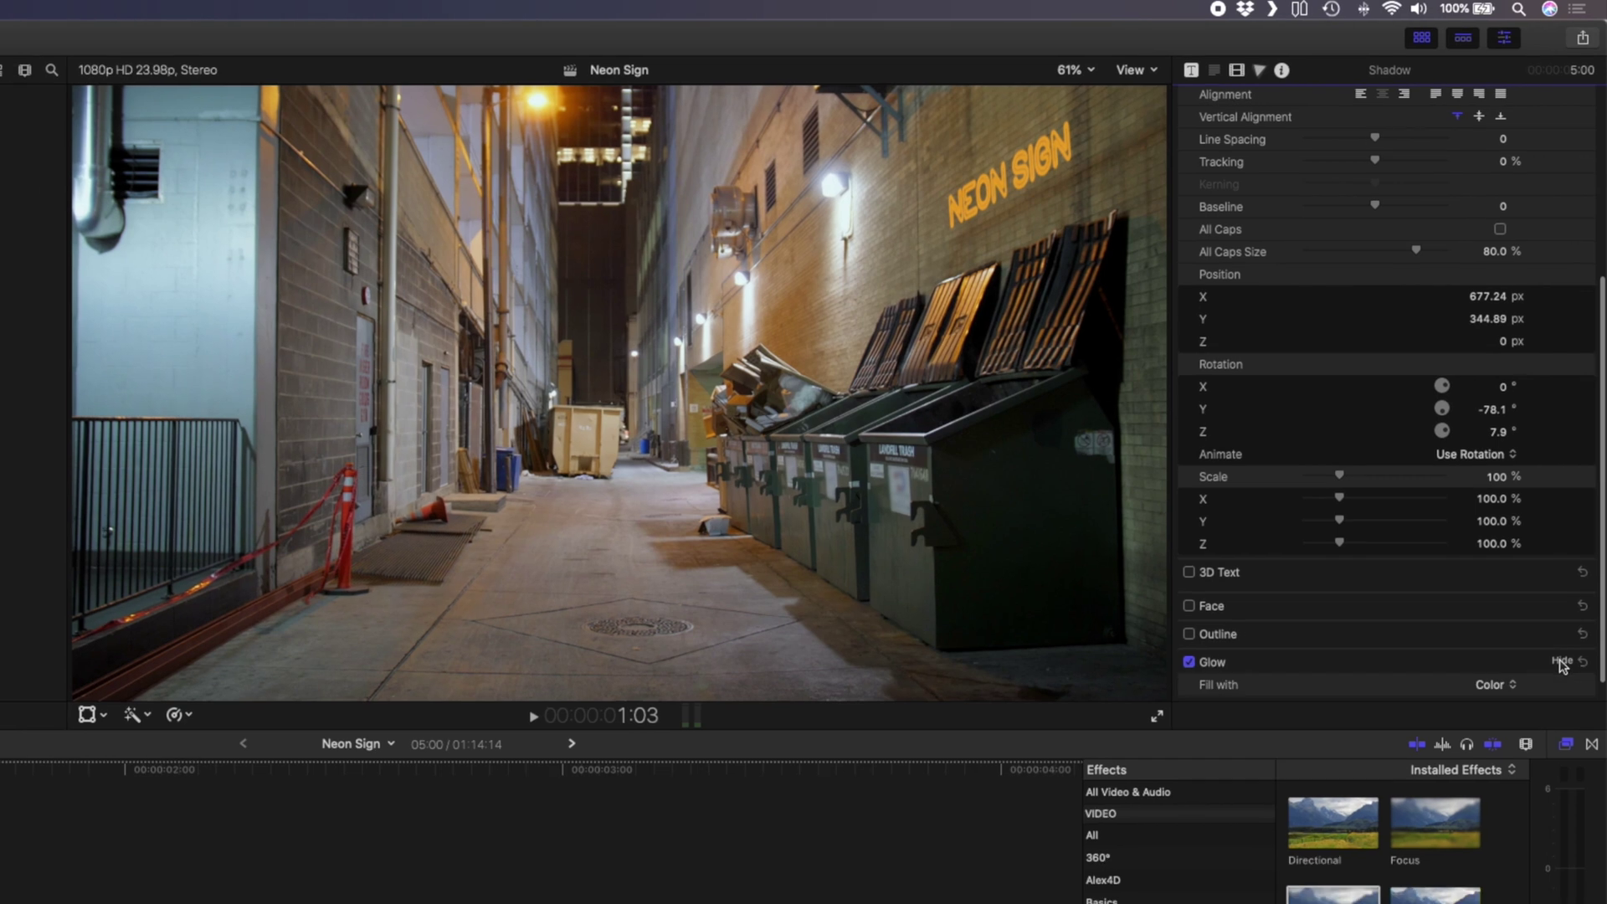
click(1544, 681)
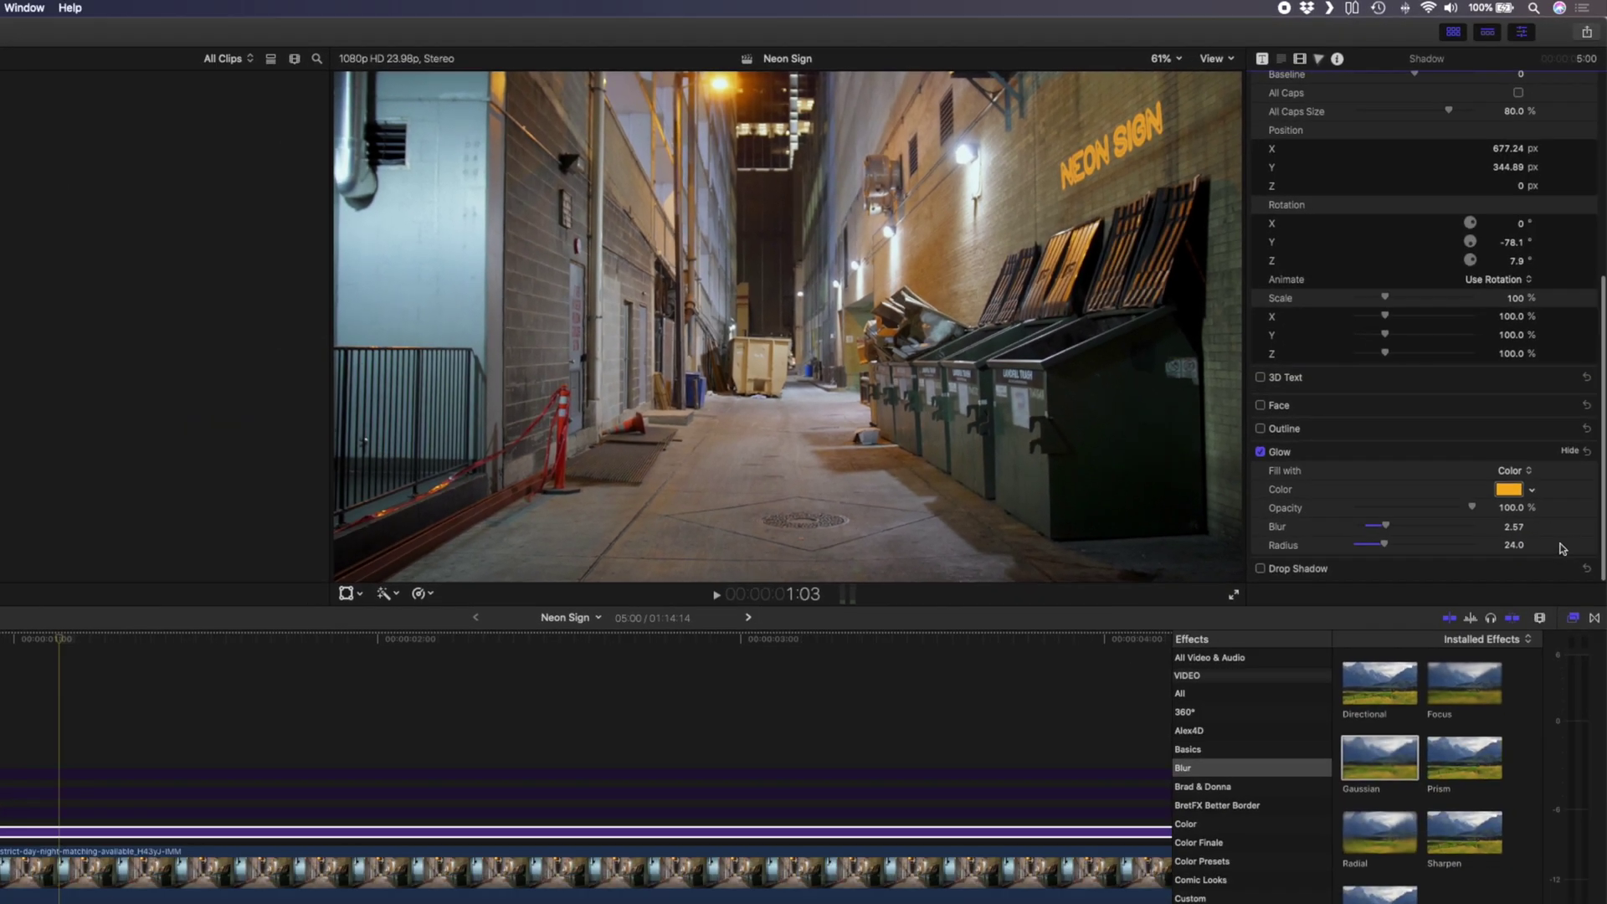
click(1528, 400)
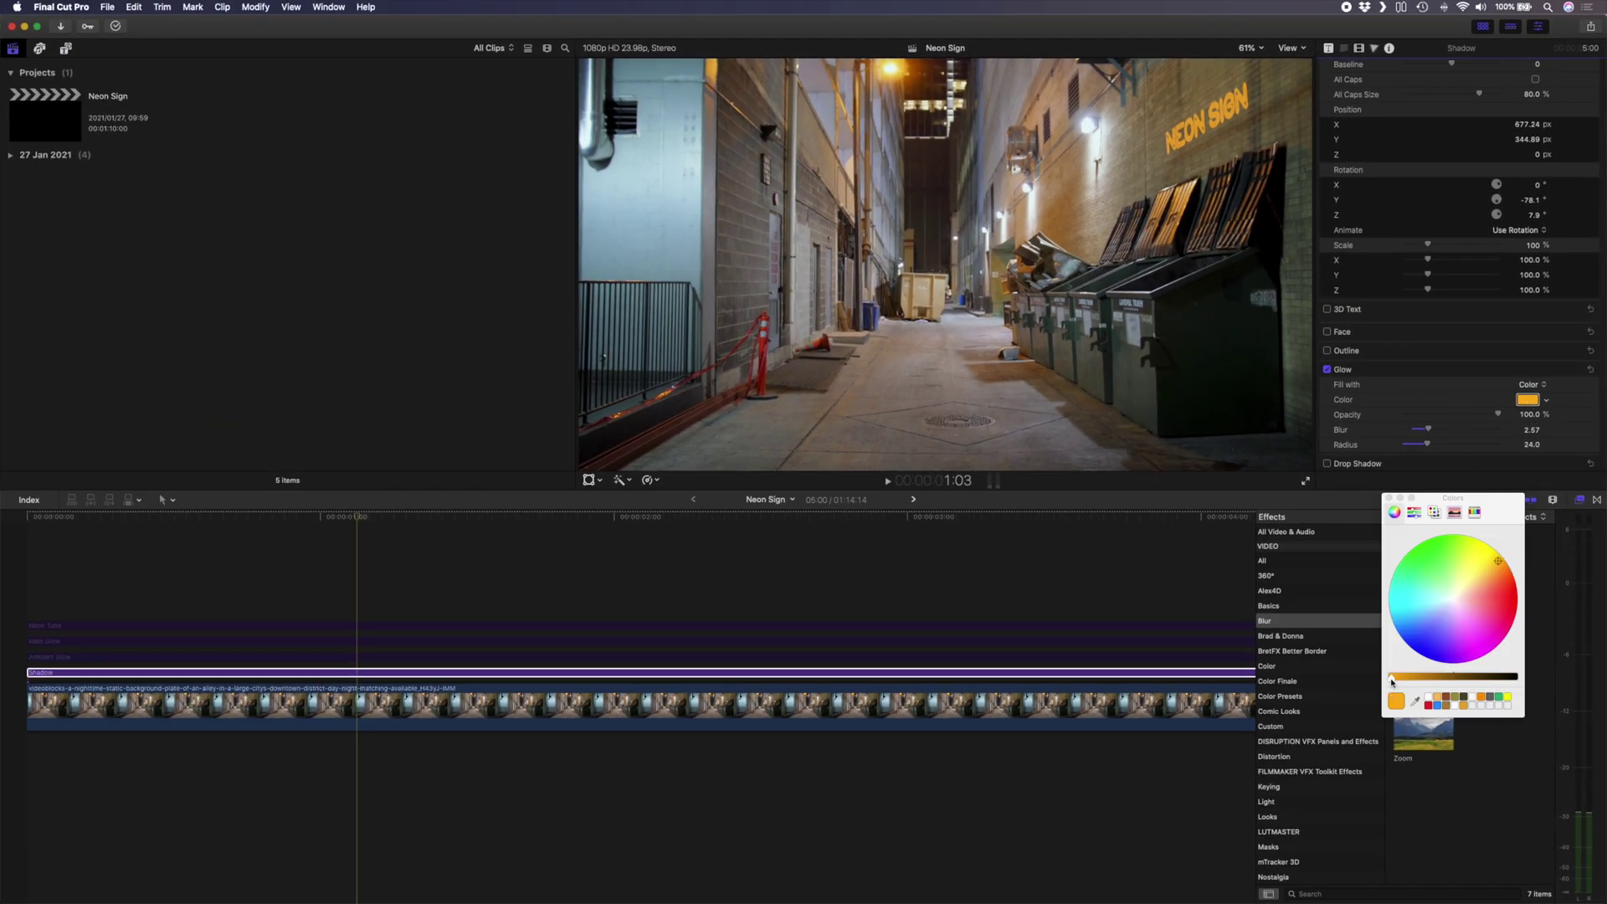
drag(1392, 678, 1498, 683)
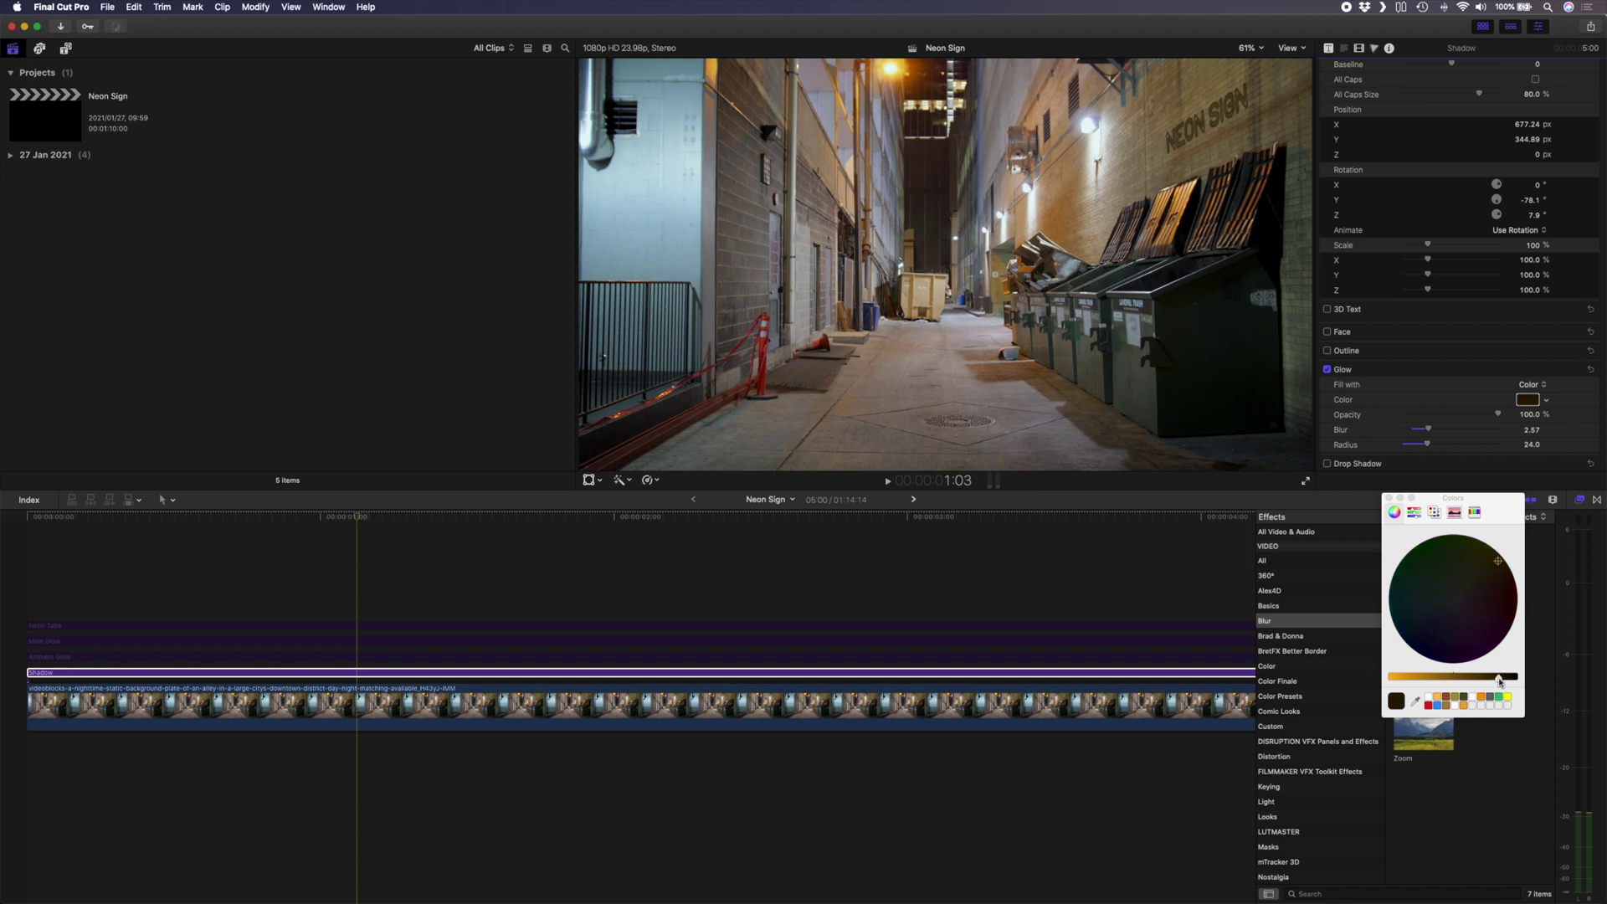
click(1390, 500)
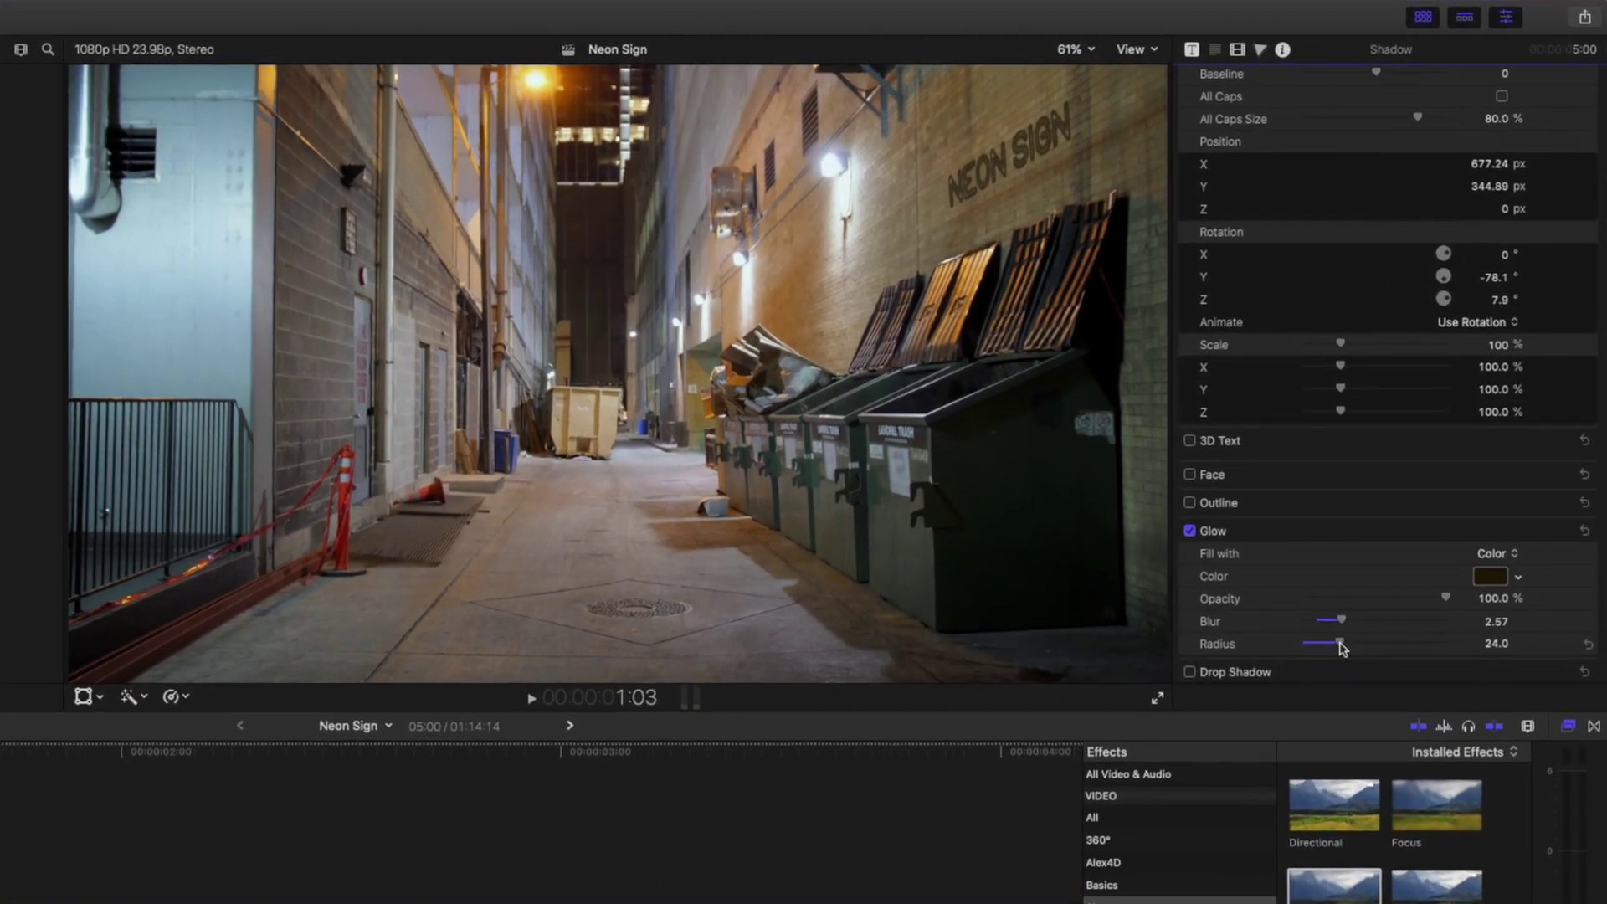
drag(1427, 444, 1430, 447)
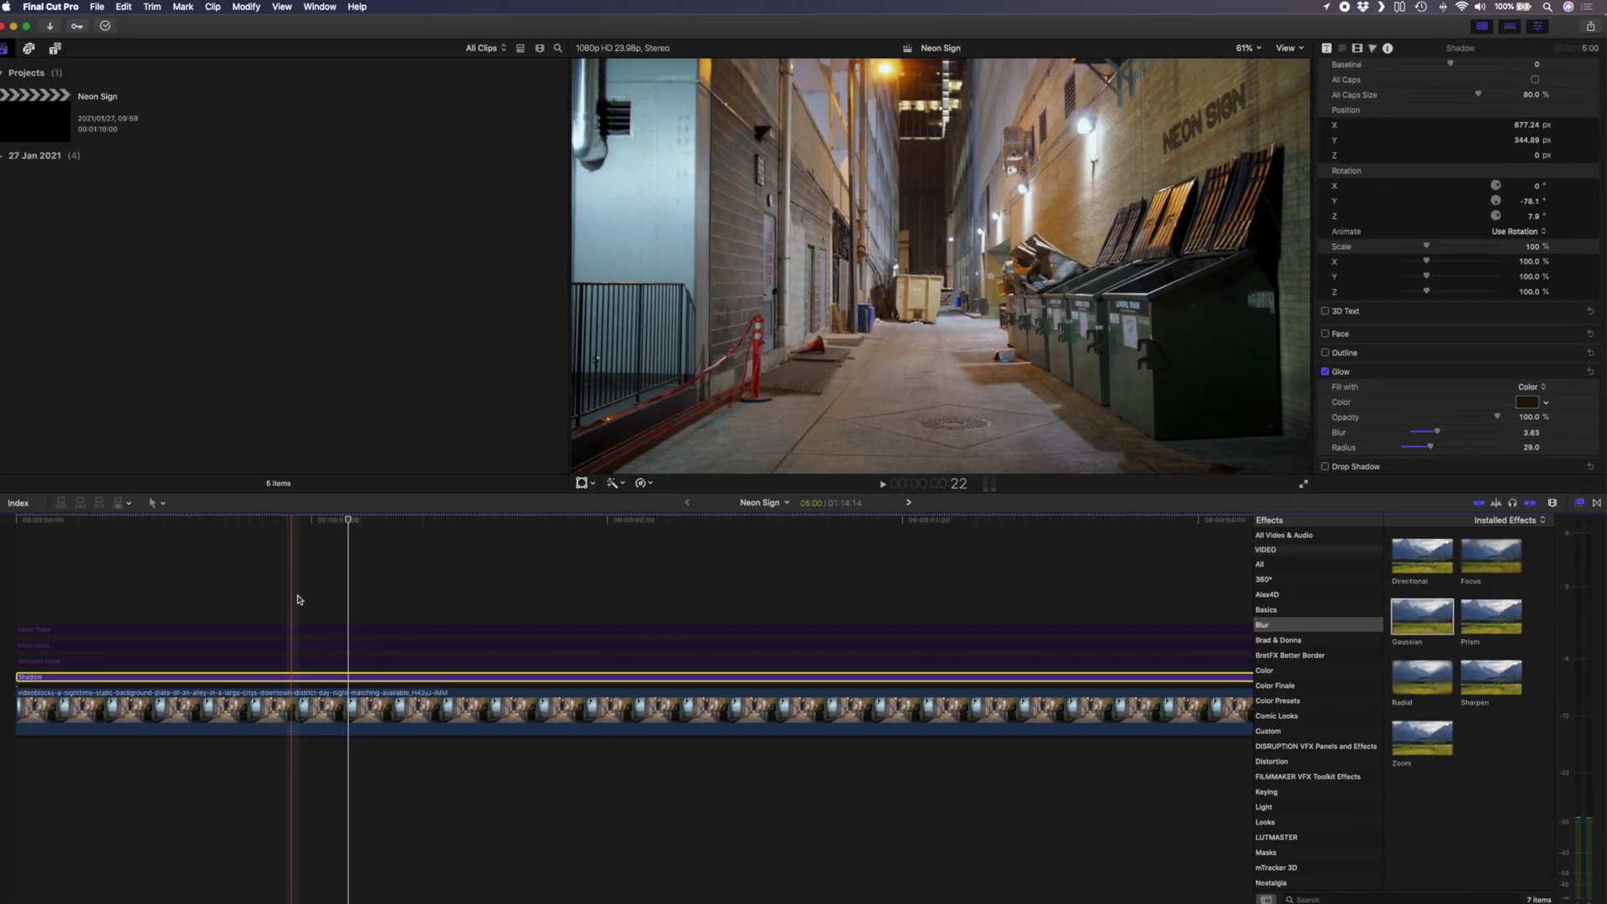
drag(333, 591, 374, 658)
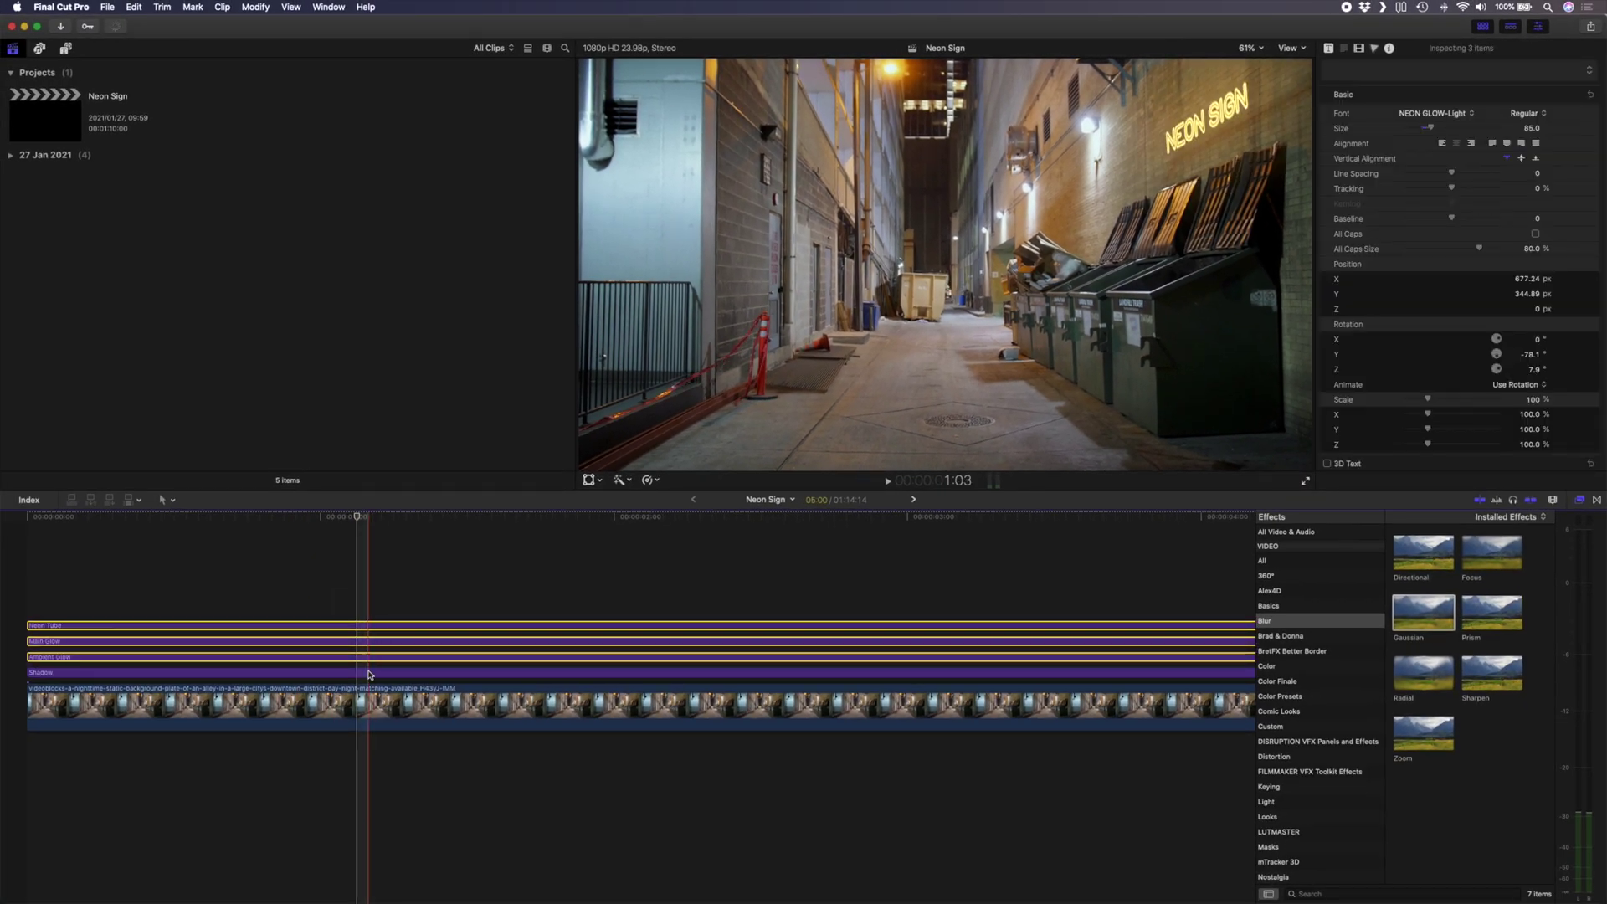
Nudge the Shadow text to X 679.65 px, Y 335.65 px, just off the neon lettering
click(368, 674)
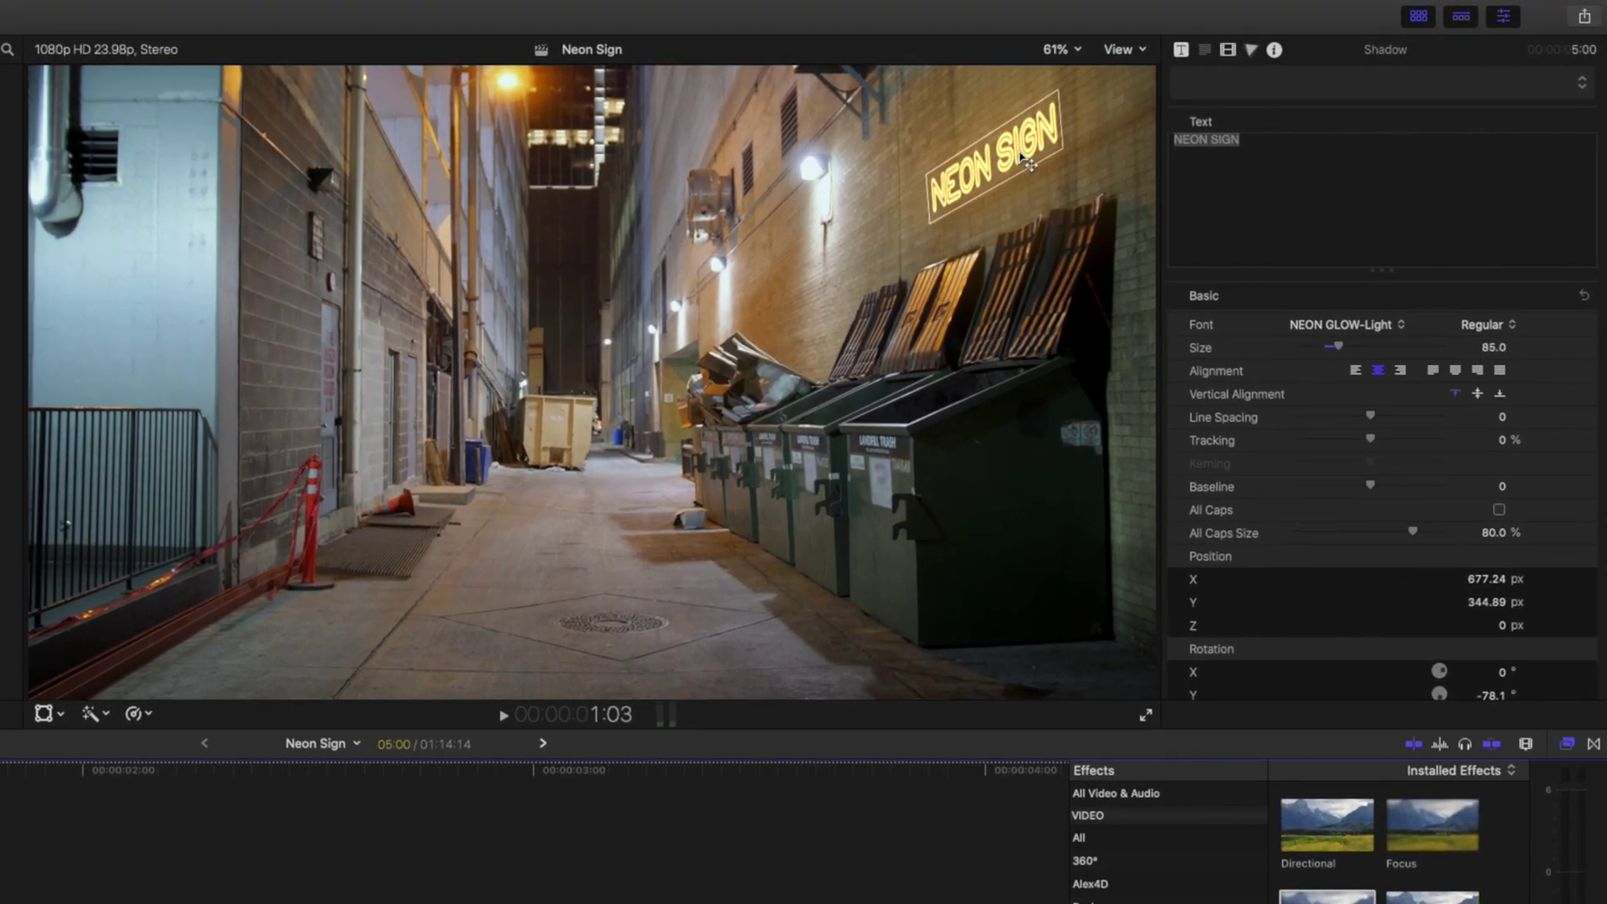
mouse_move(1023, 157)
mouse_down()
mouse_move(1033, 170)
mouse_move(1022, 161)
mouse_up()
drag(1097, 453, 1096, 452)
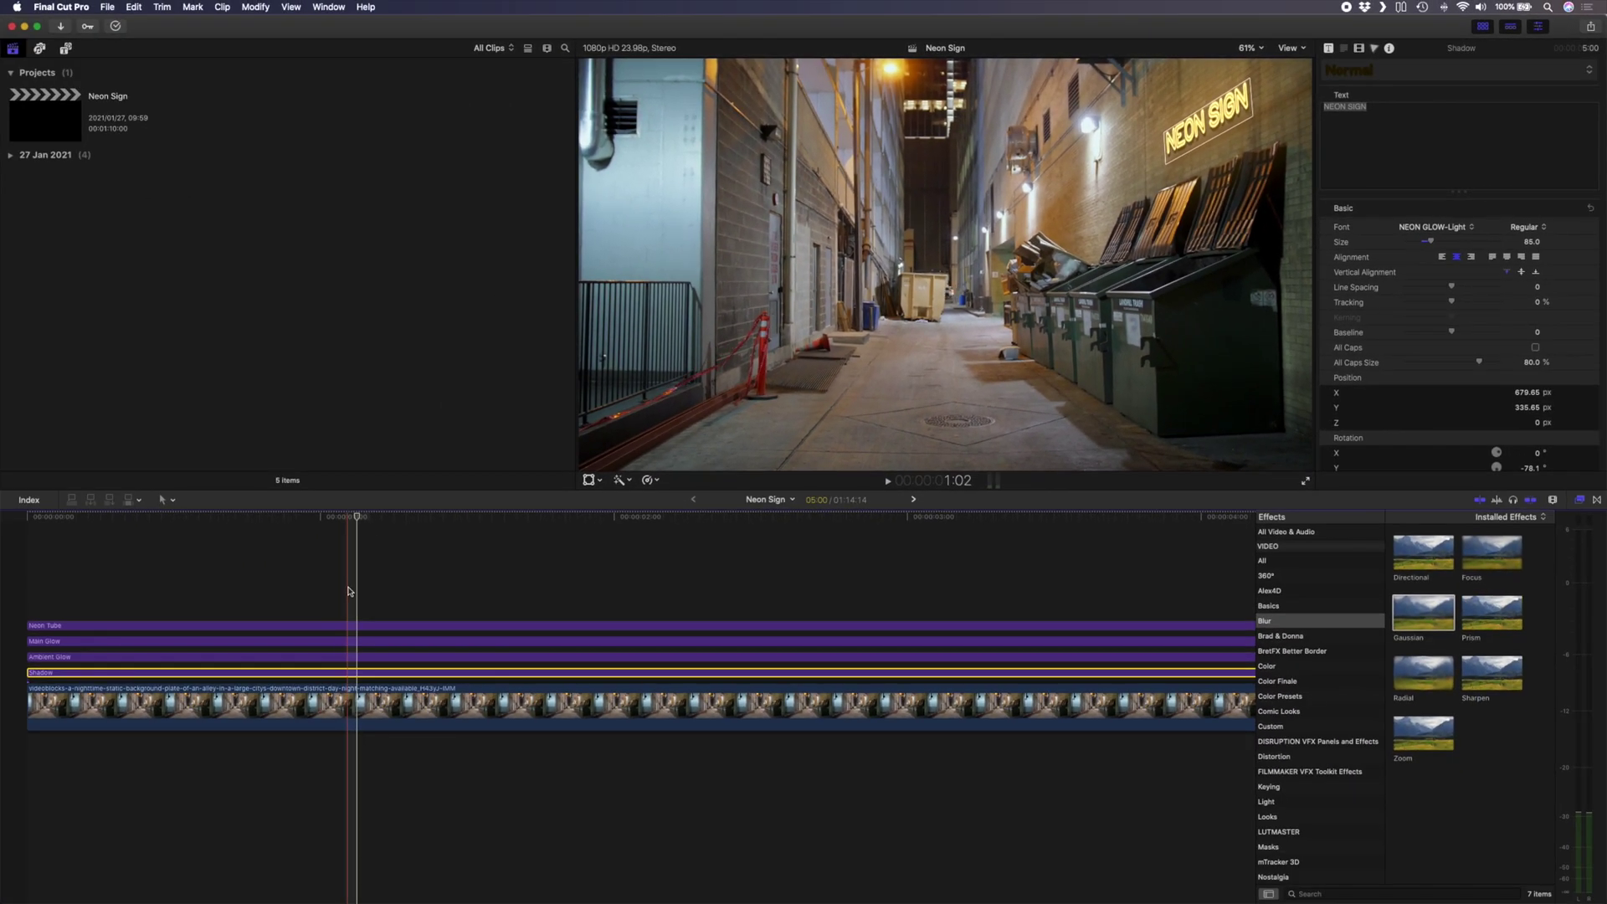
click(290, 614)
Re-enable the Main Glow, Ambient Glow and Shadow title clips one by one with V
drag(348, 635, 369, 675)
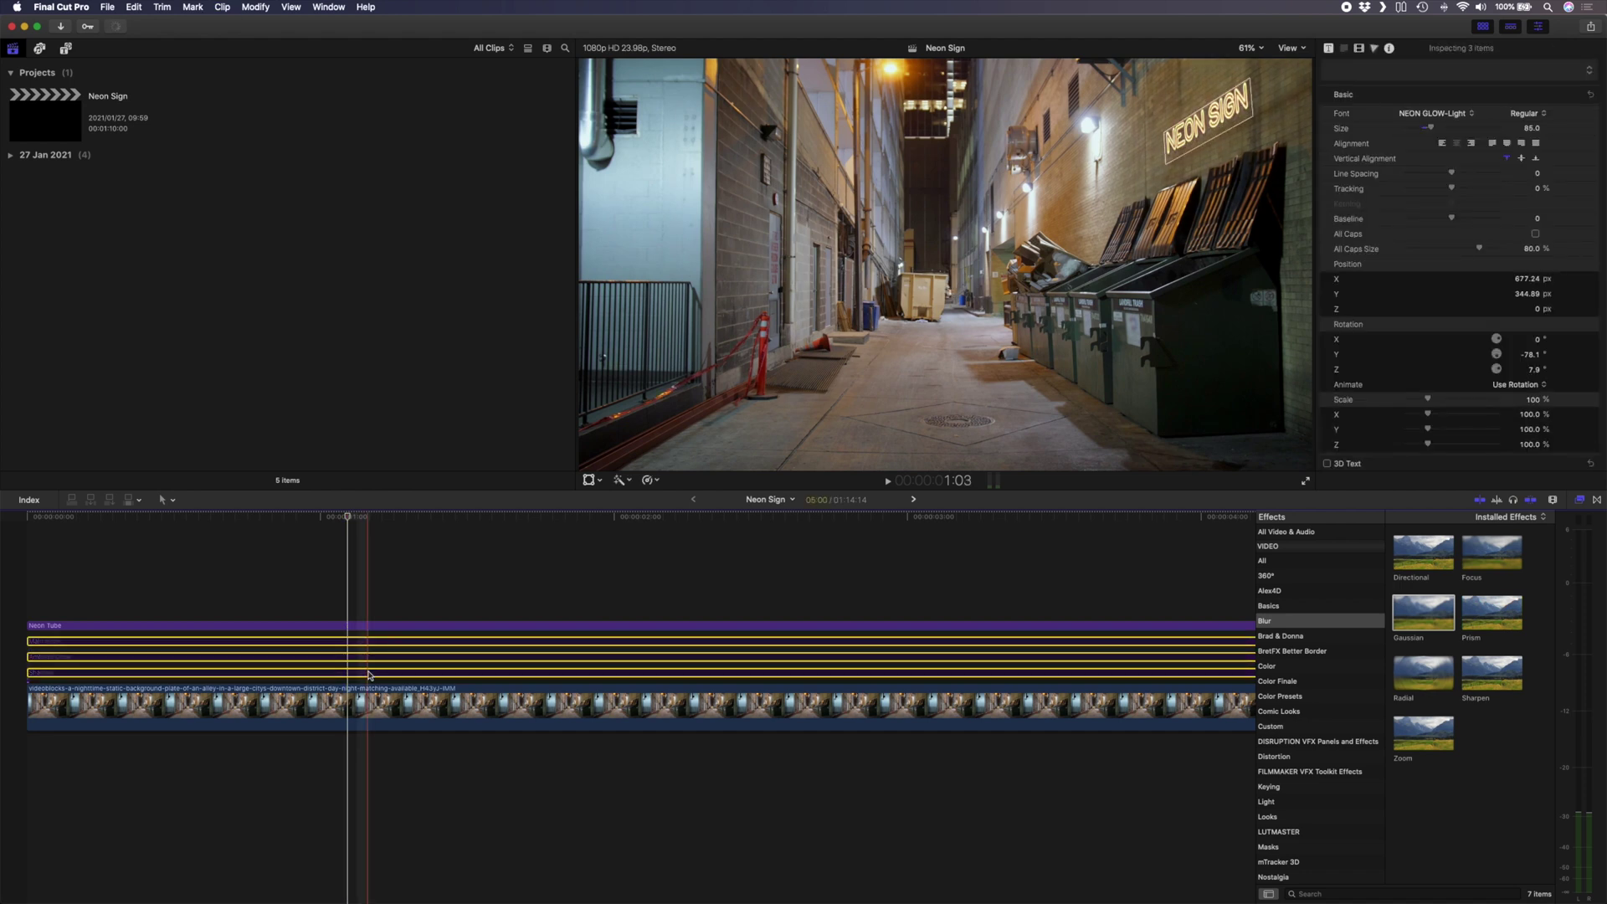
click(341, 642)
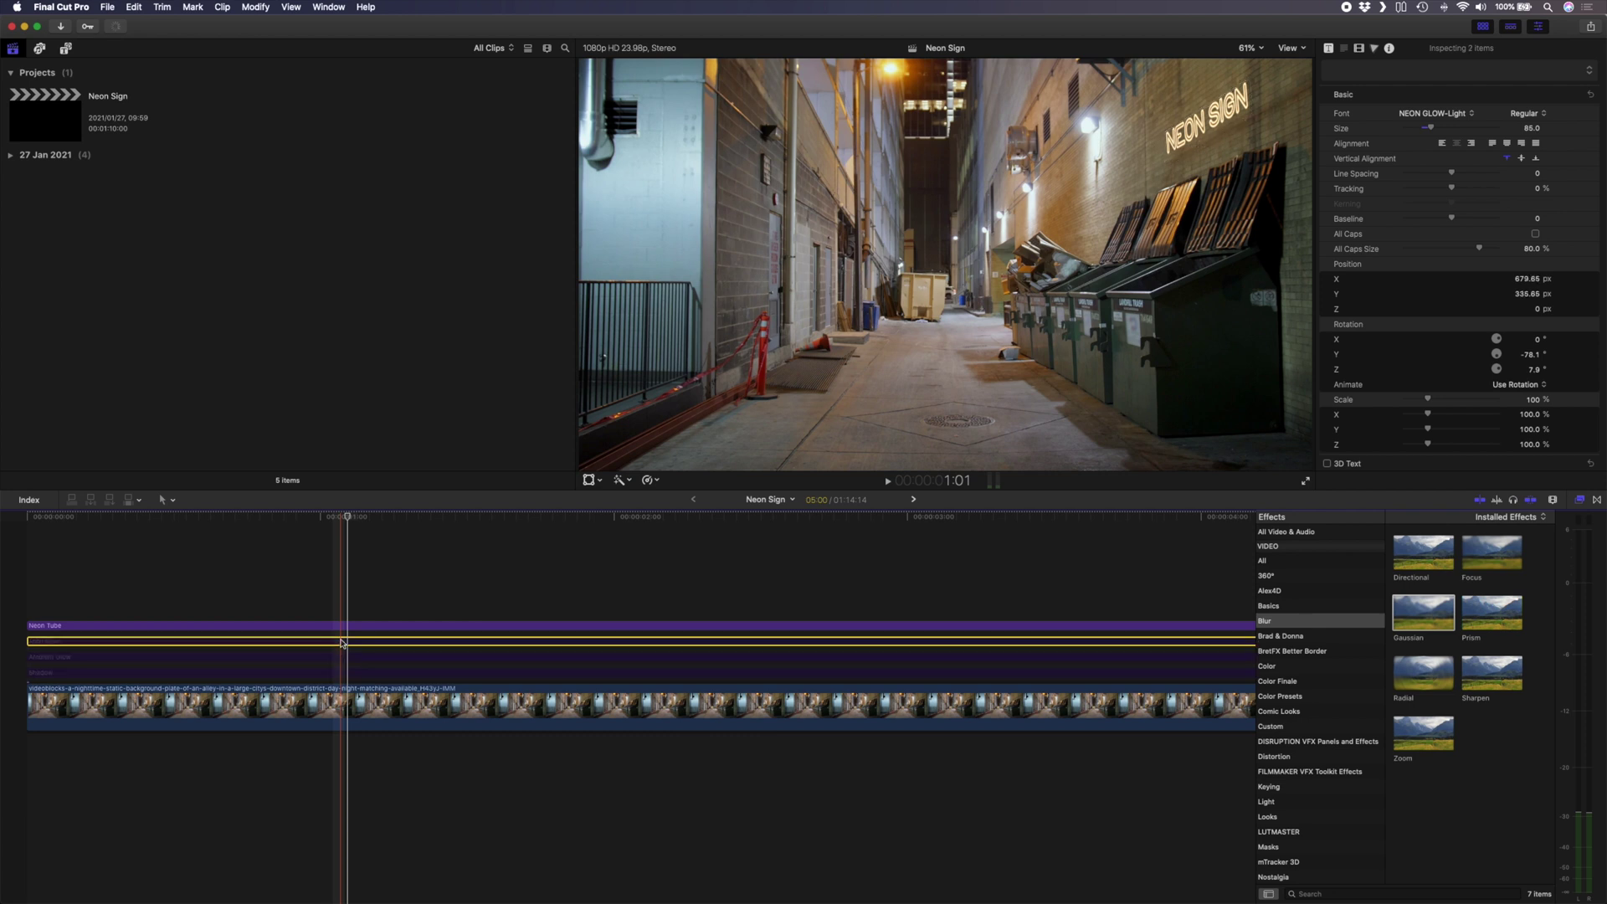
key(v)
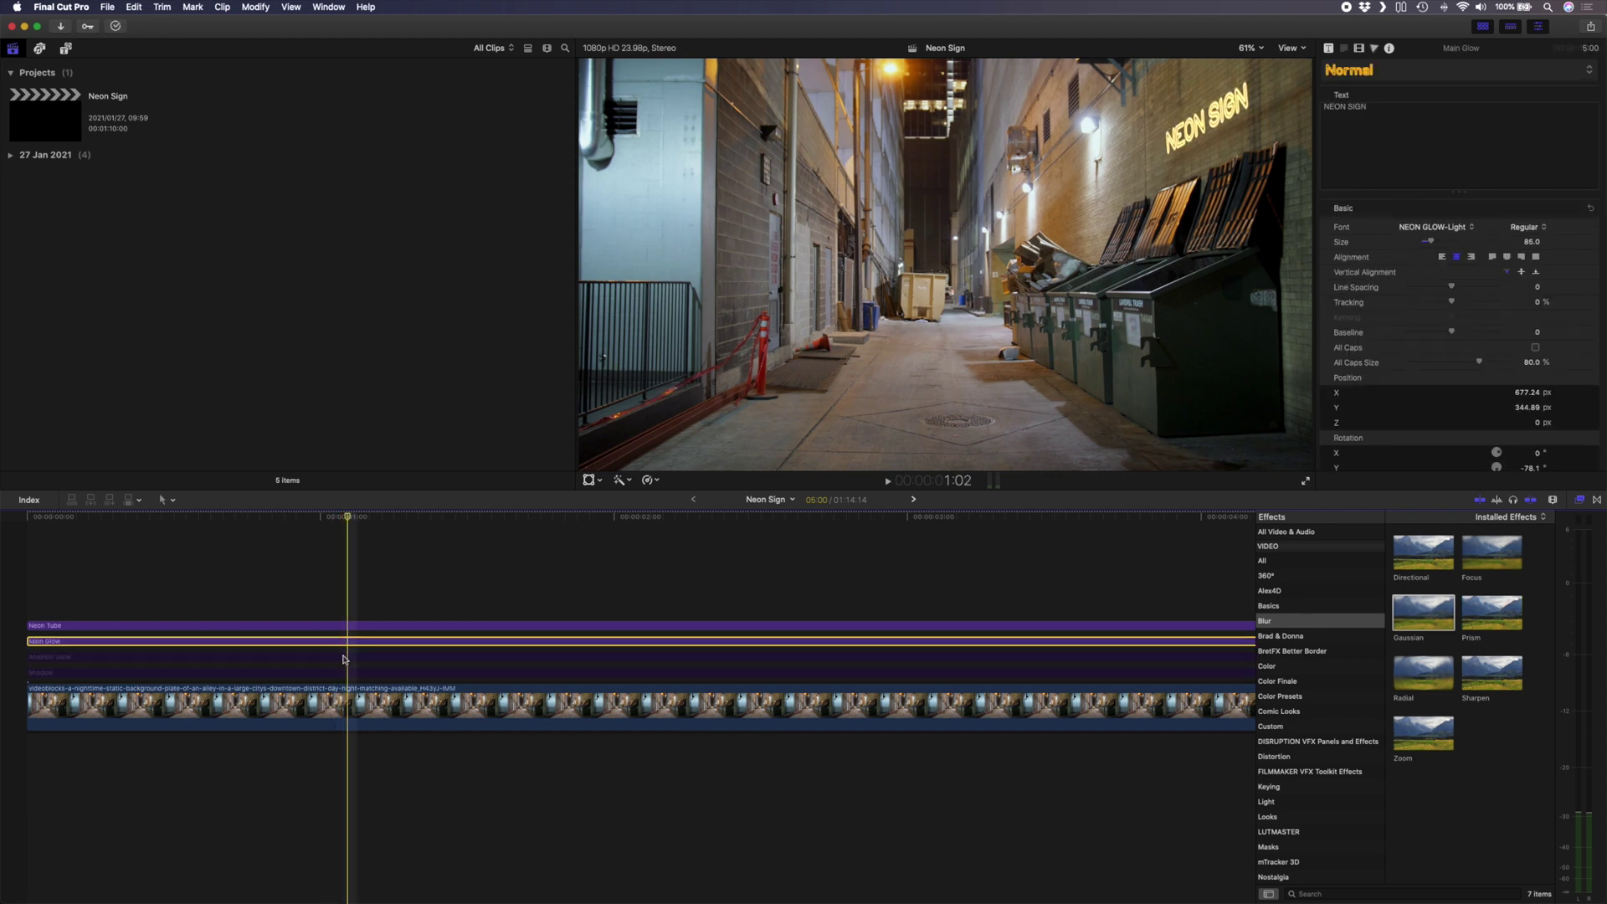
click(344, 658)
key(v)
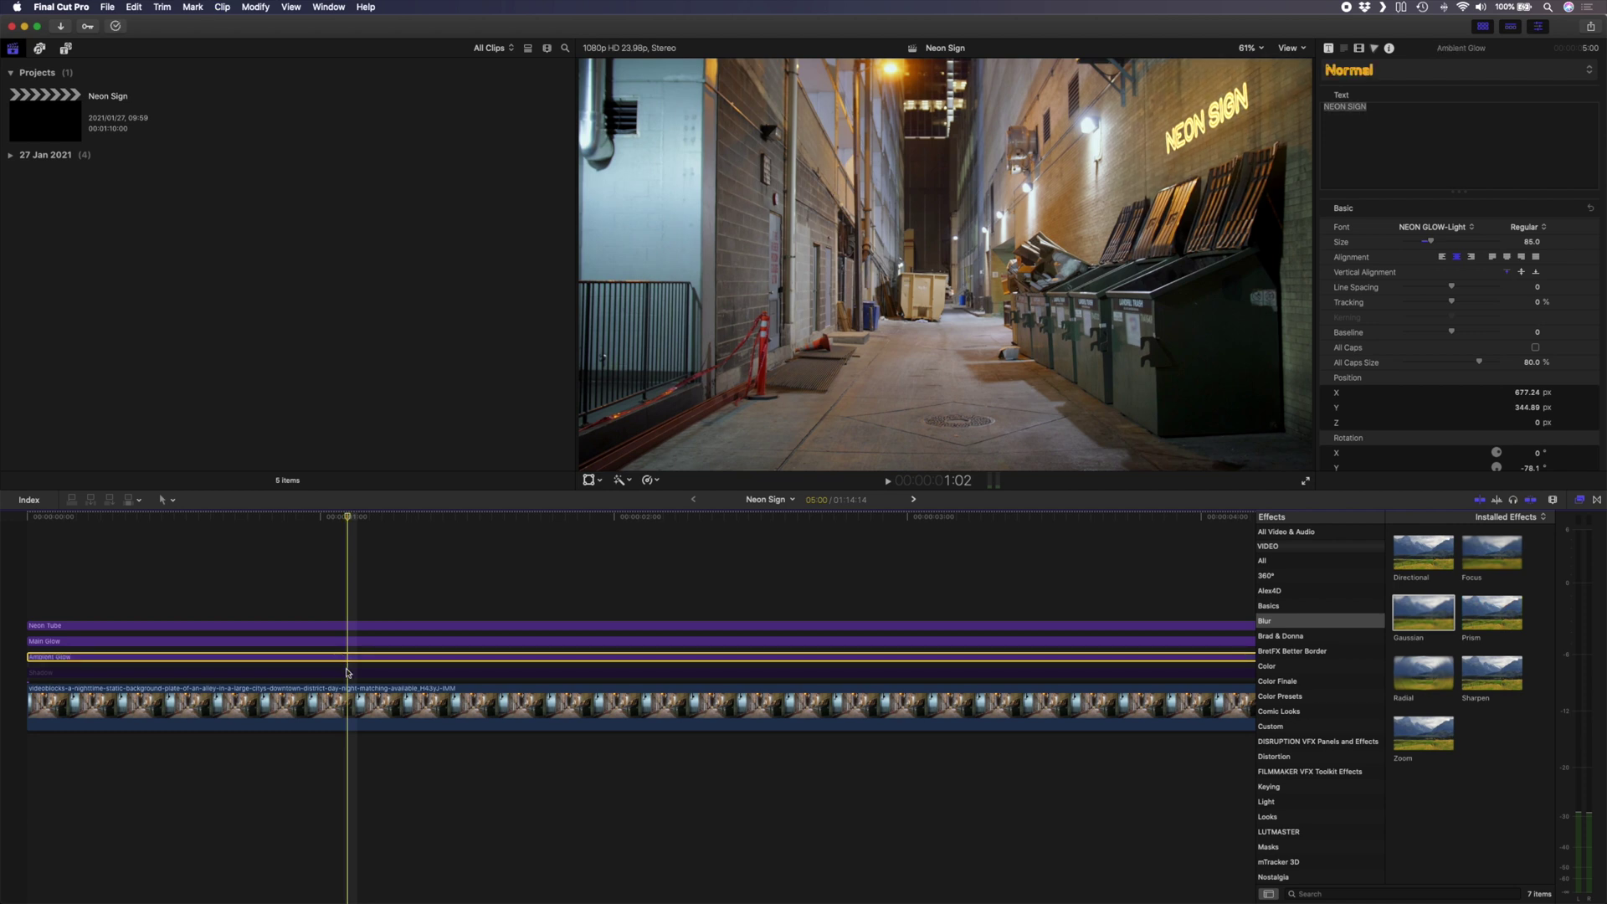
click(348, 673)
key(v)
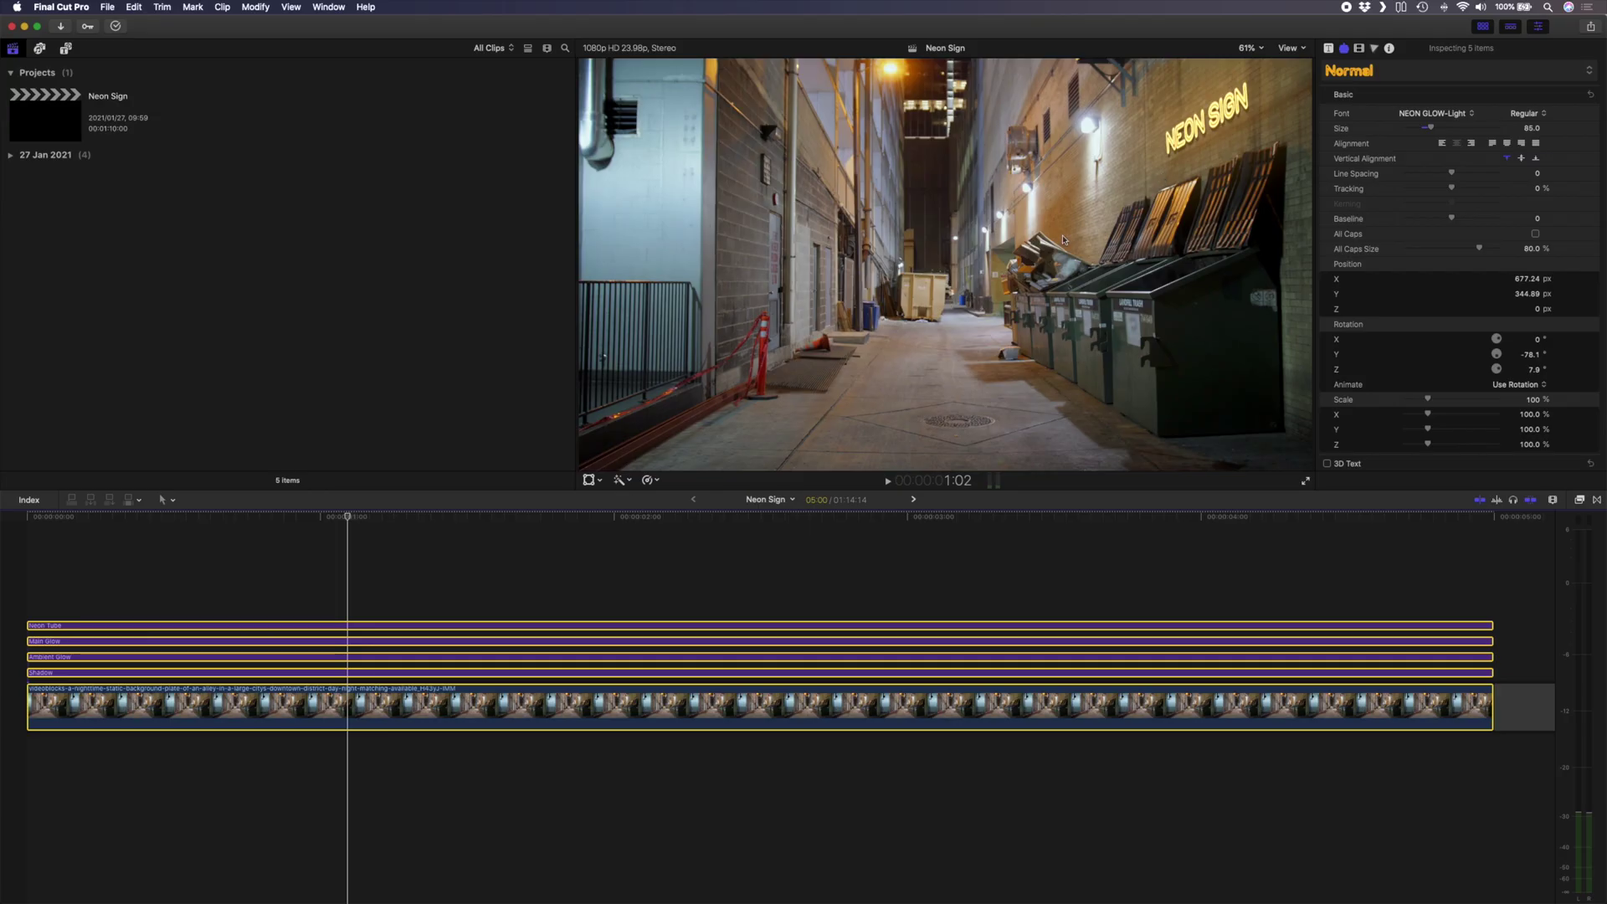
Paste a second copy of the five neon clips a gap after the first set
click(563, 795)
key(super+a)
key(super+minus)
key(super+minus)
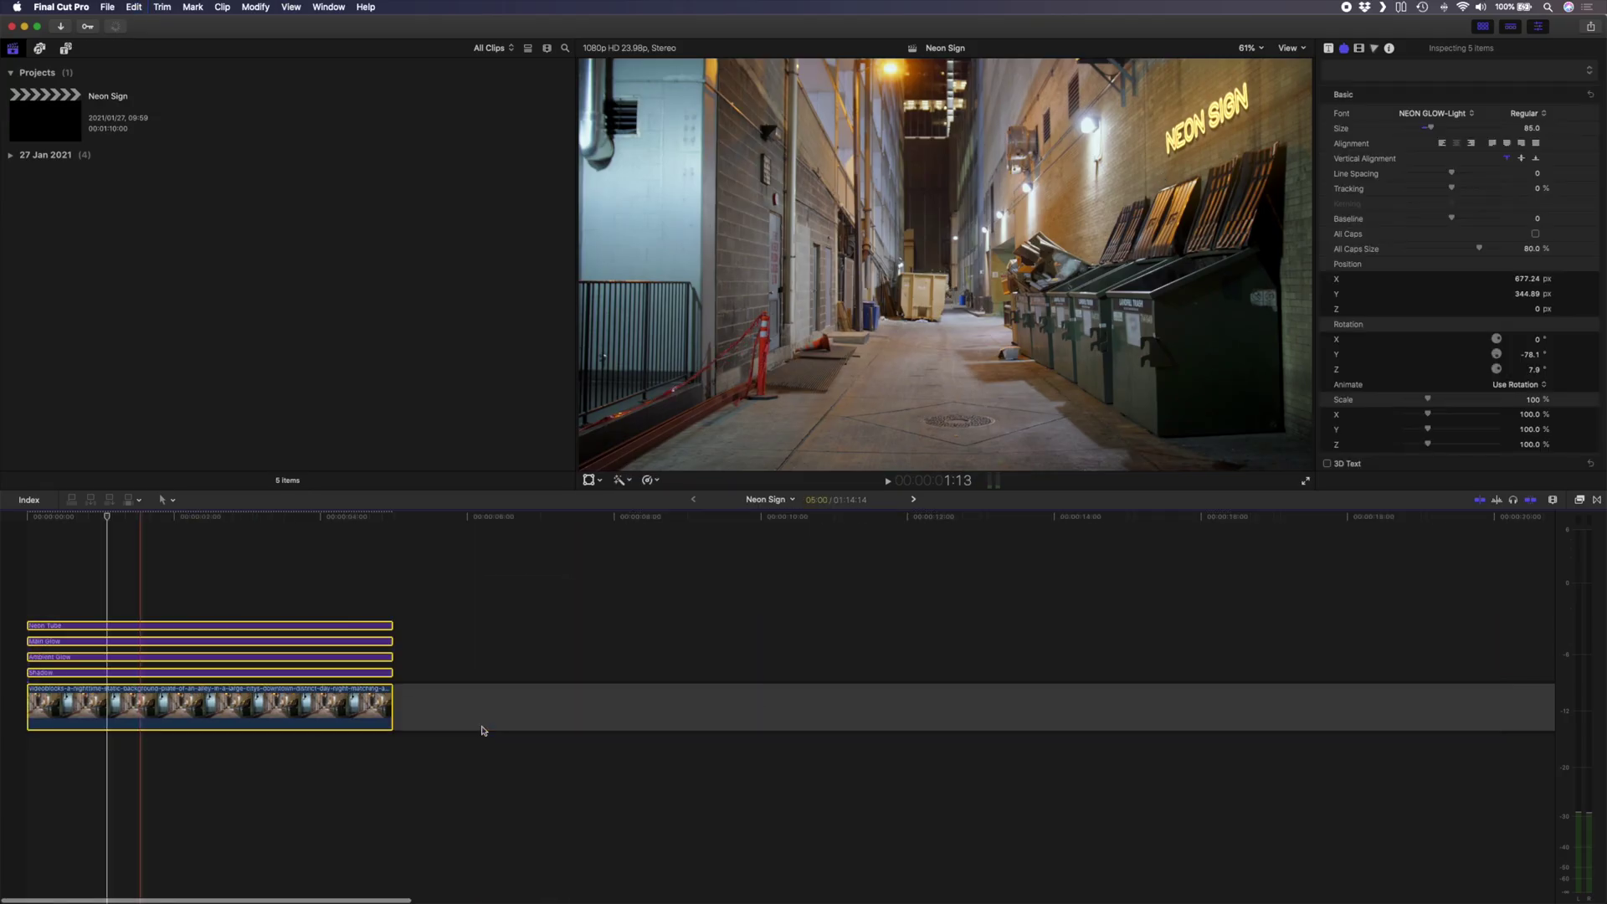
click(441, 611)
key(super+v)
Combine the first set's five clips into a compound clip named Neon Sign On
click(211, 584)
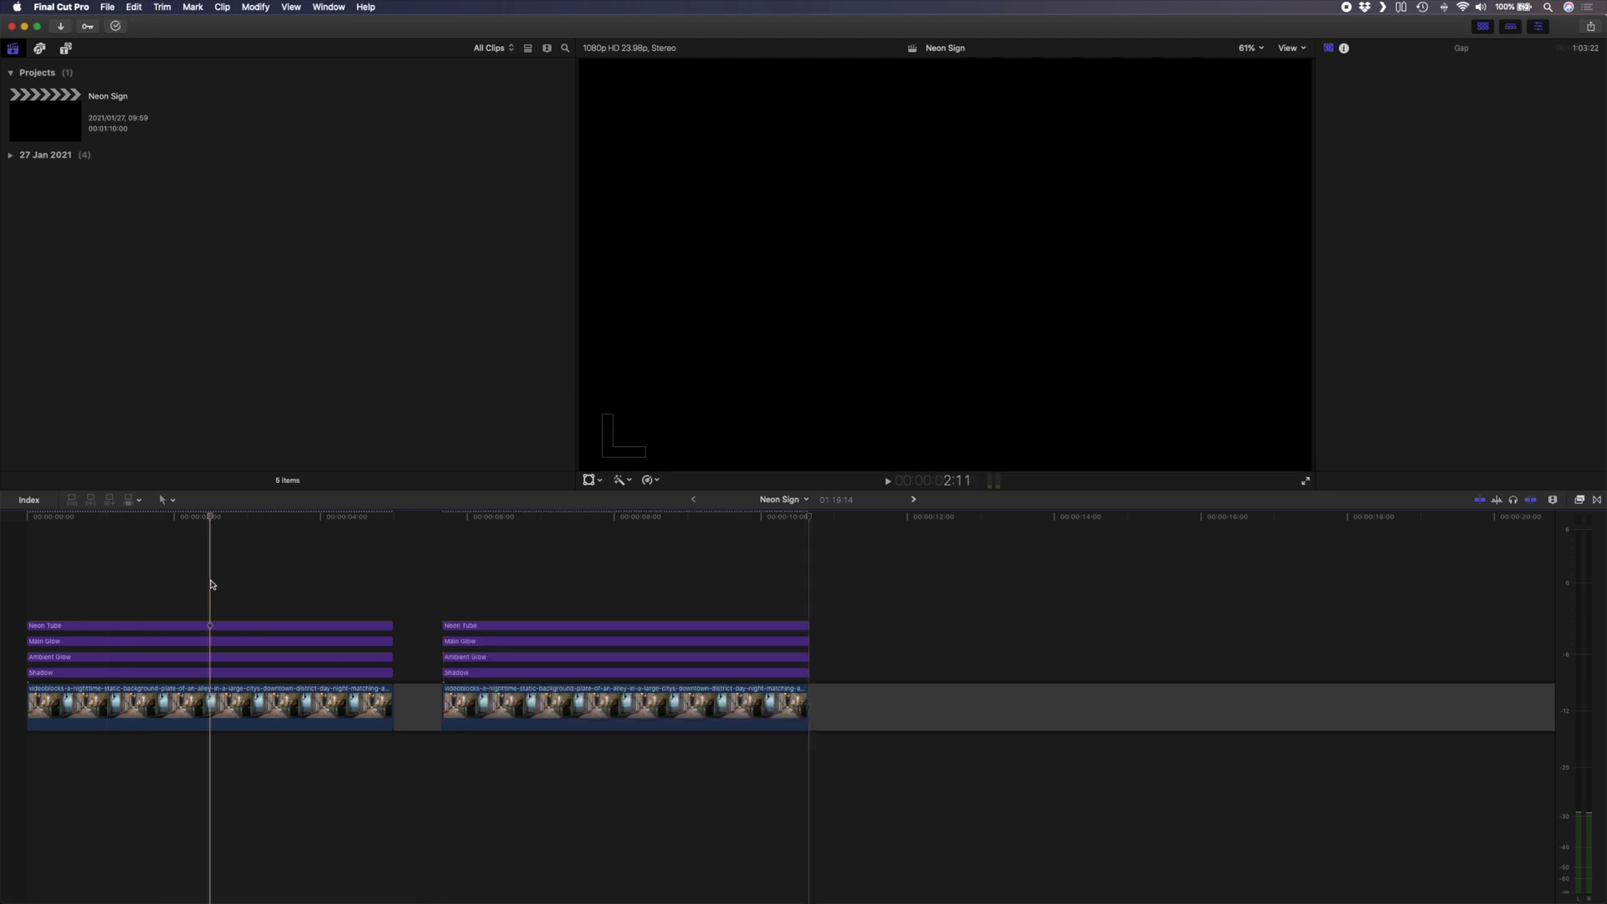
drag(211, 585, 247, 758)
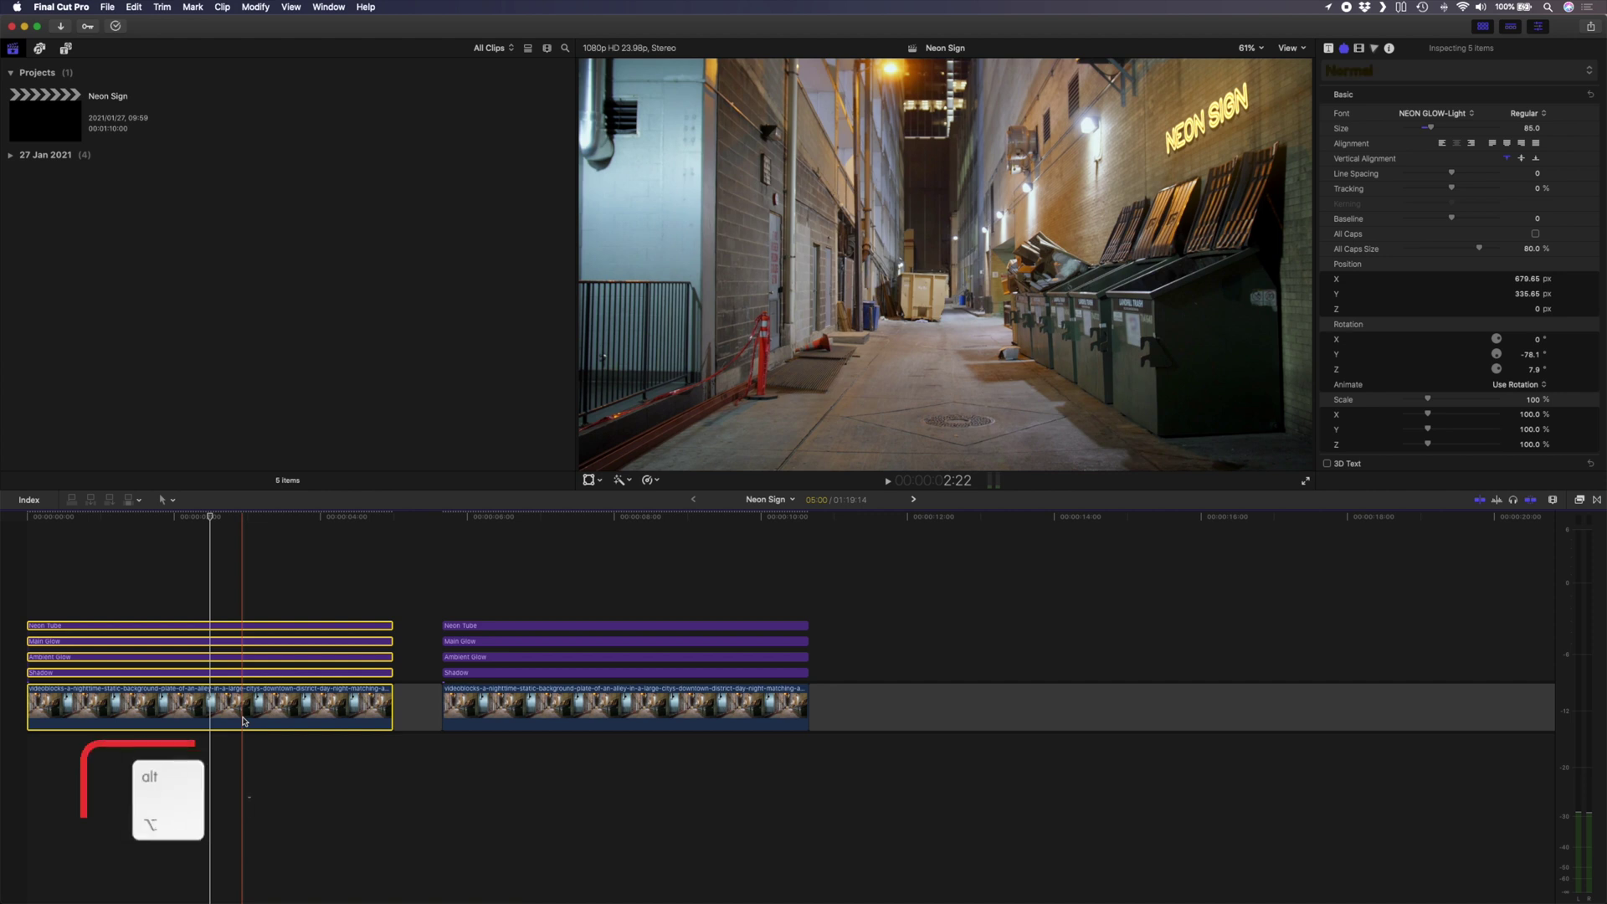
key(alt+g)
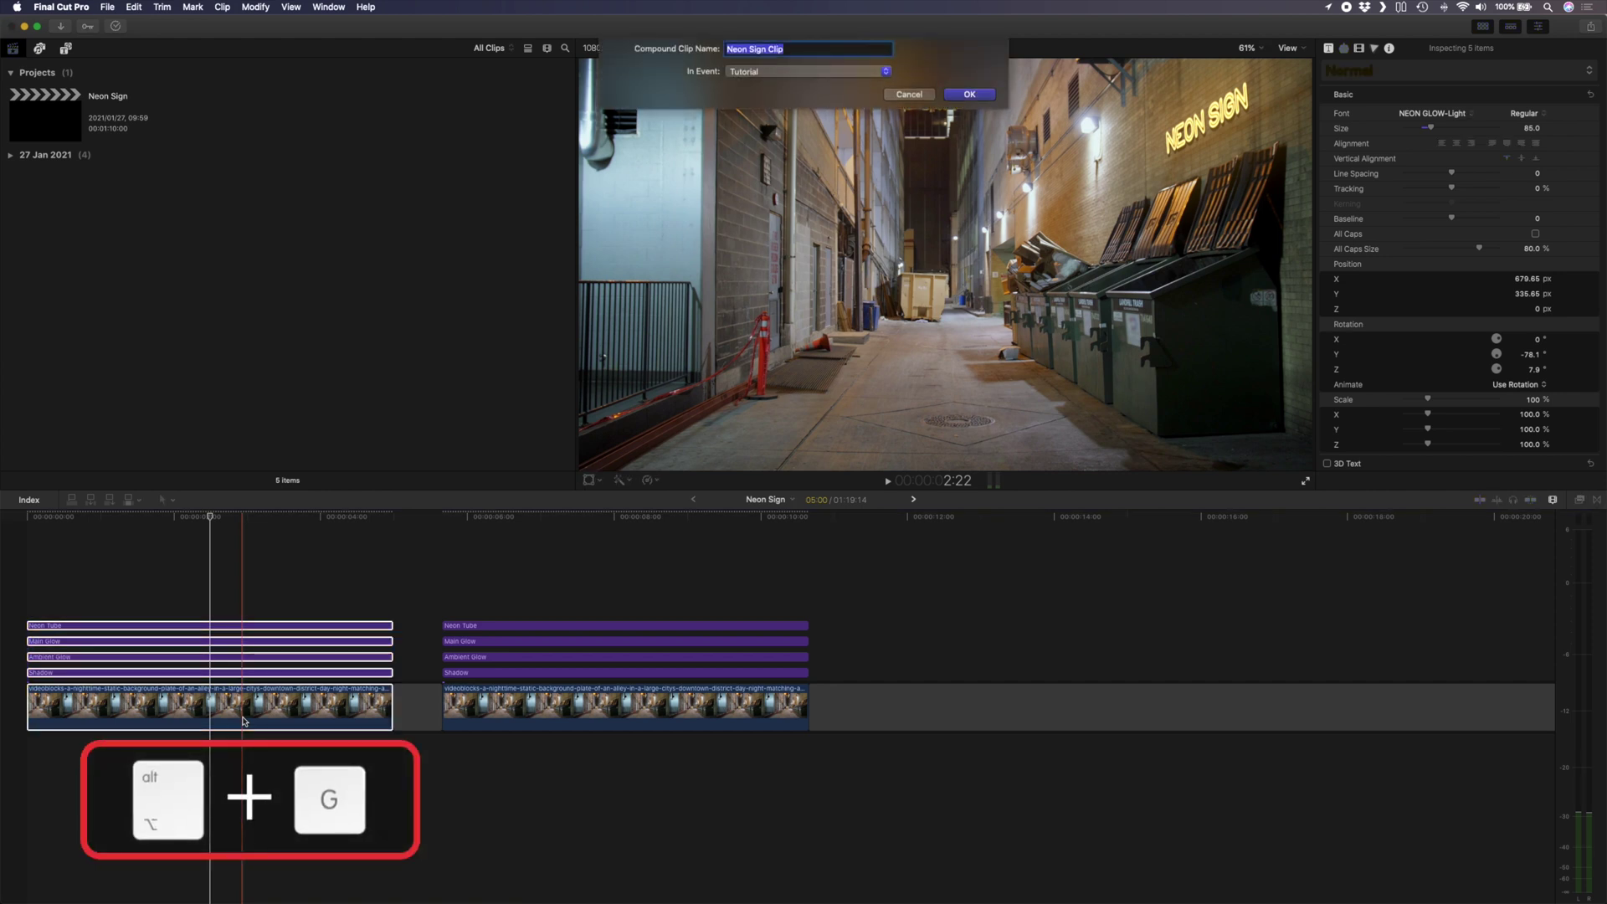
text(Neon S)
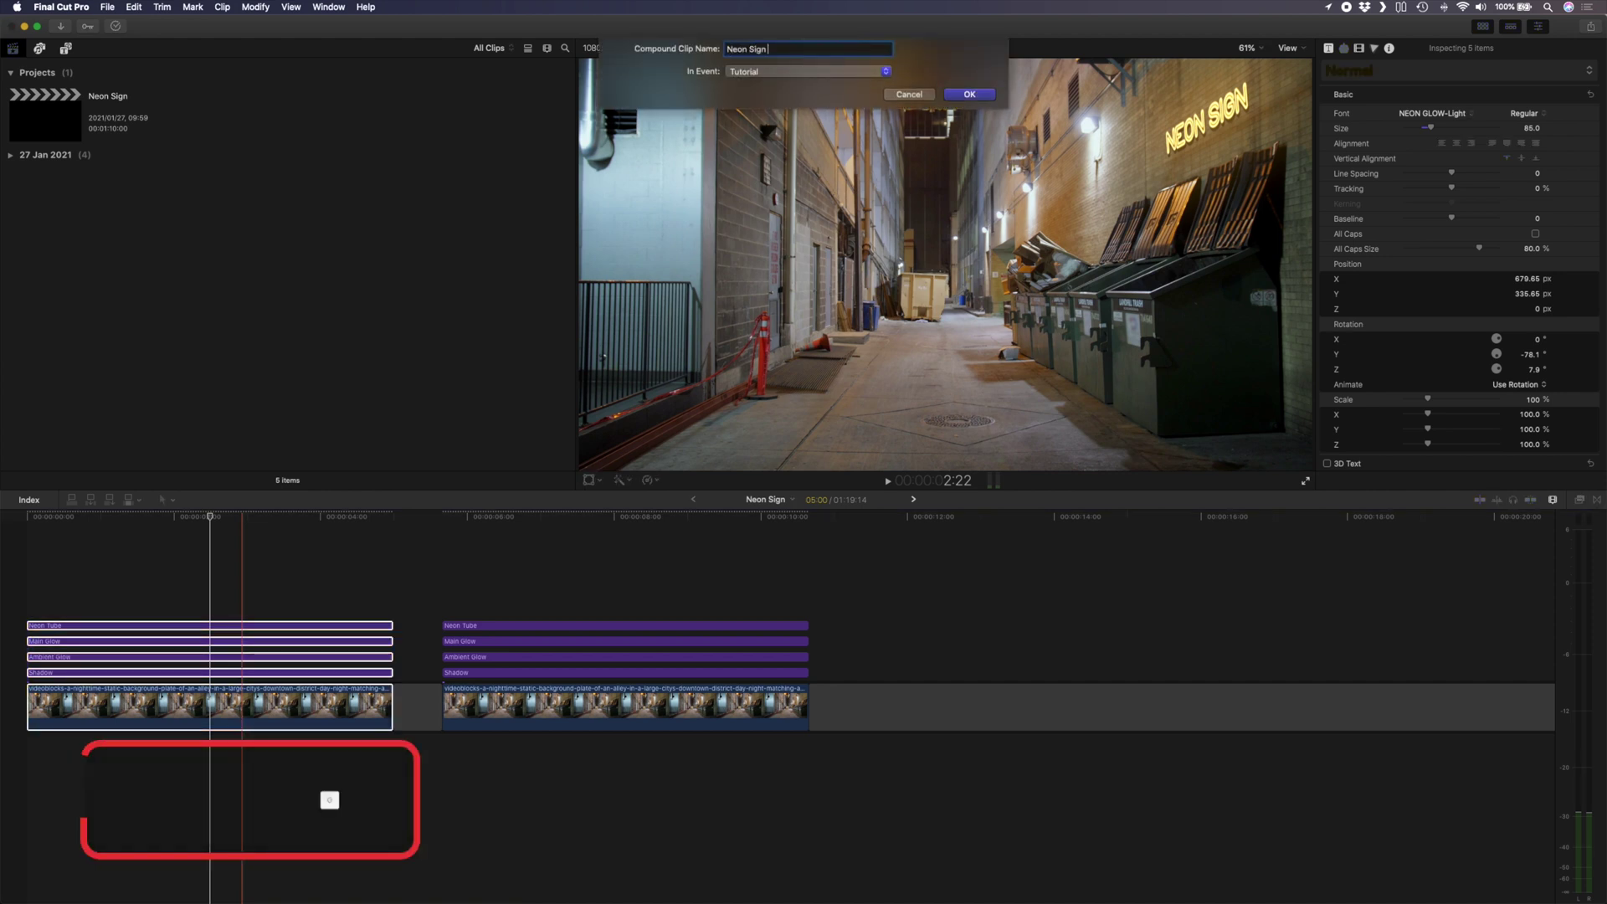
text(On)
key(Return)
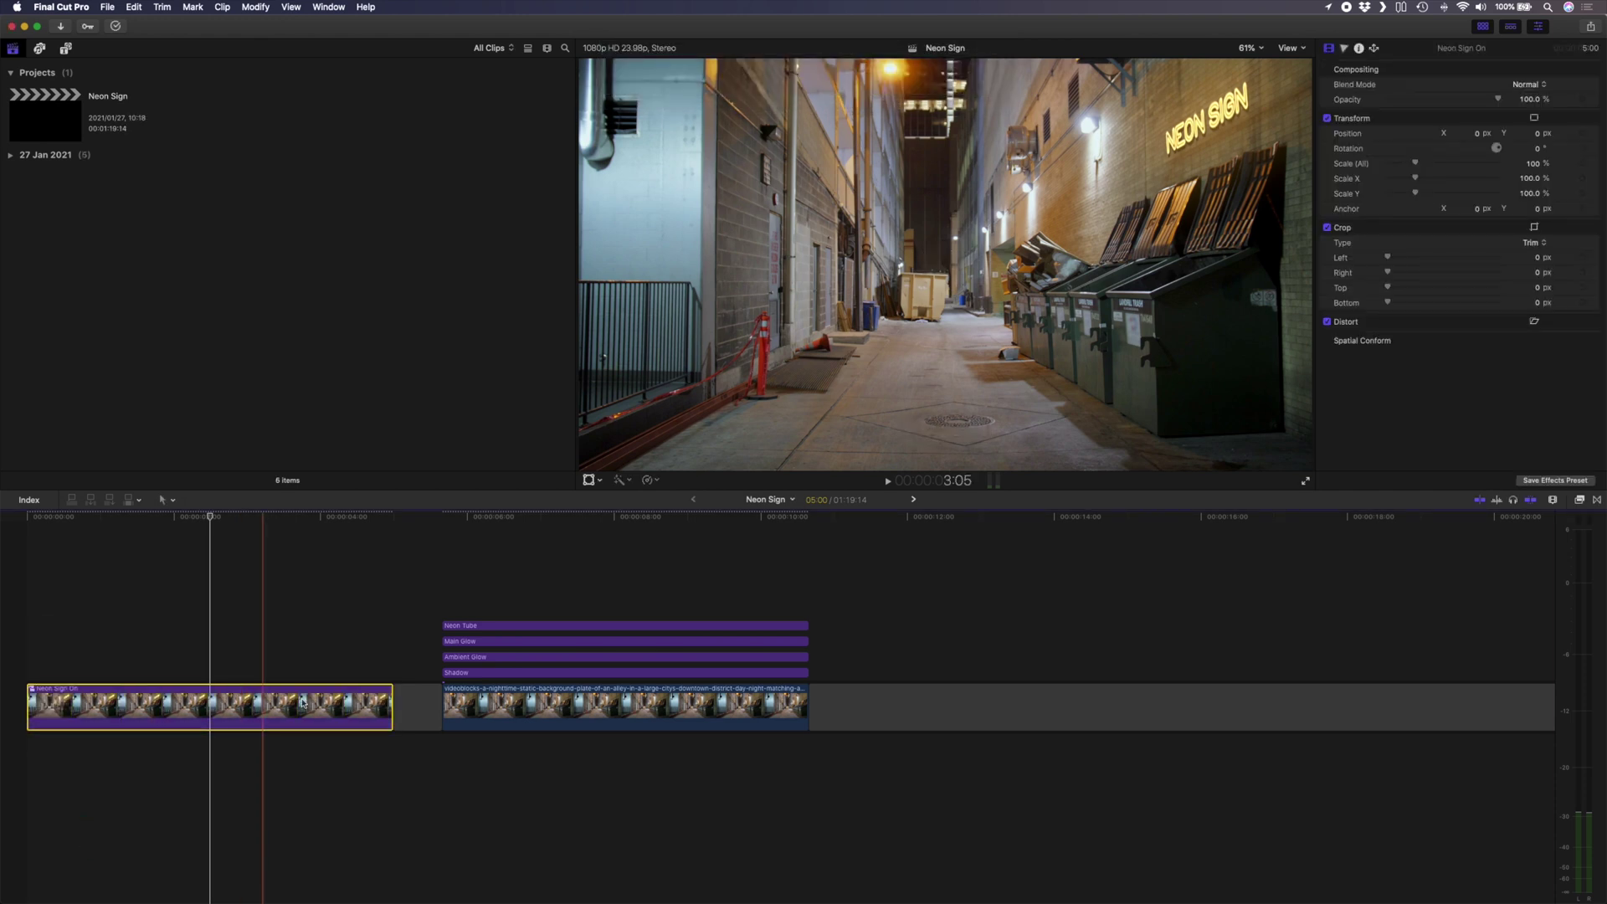
click(478, 626)
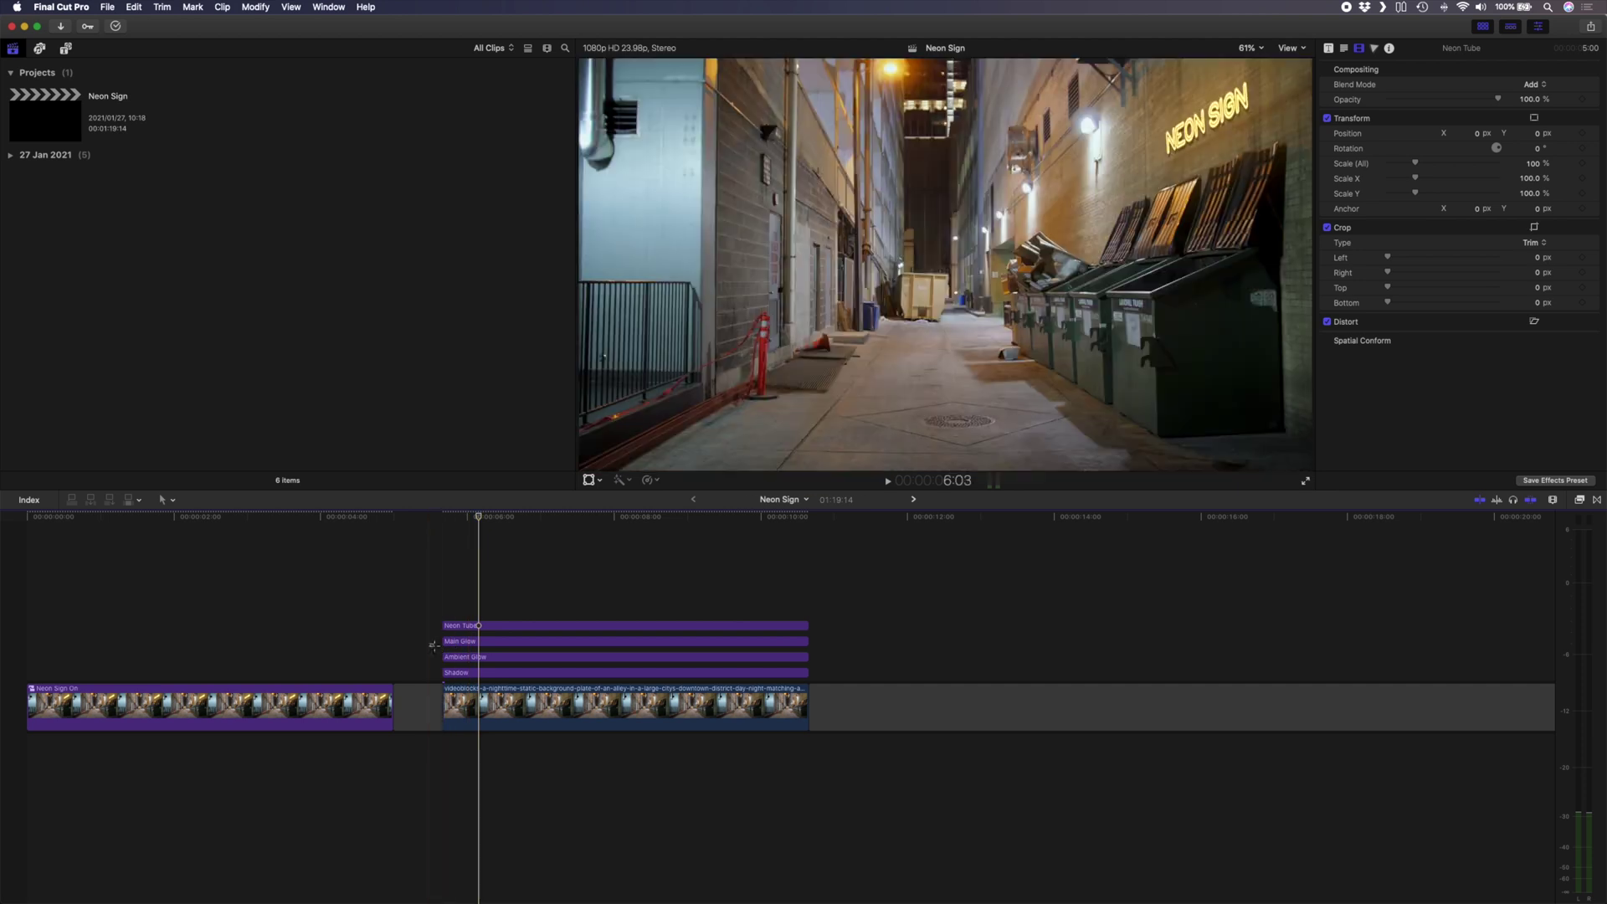
Delete the Main Glow, Ambient Glow and Shadow titles from the second copy
drag(439, 650, 501, 674)
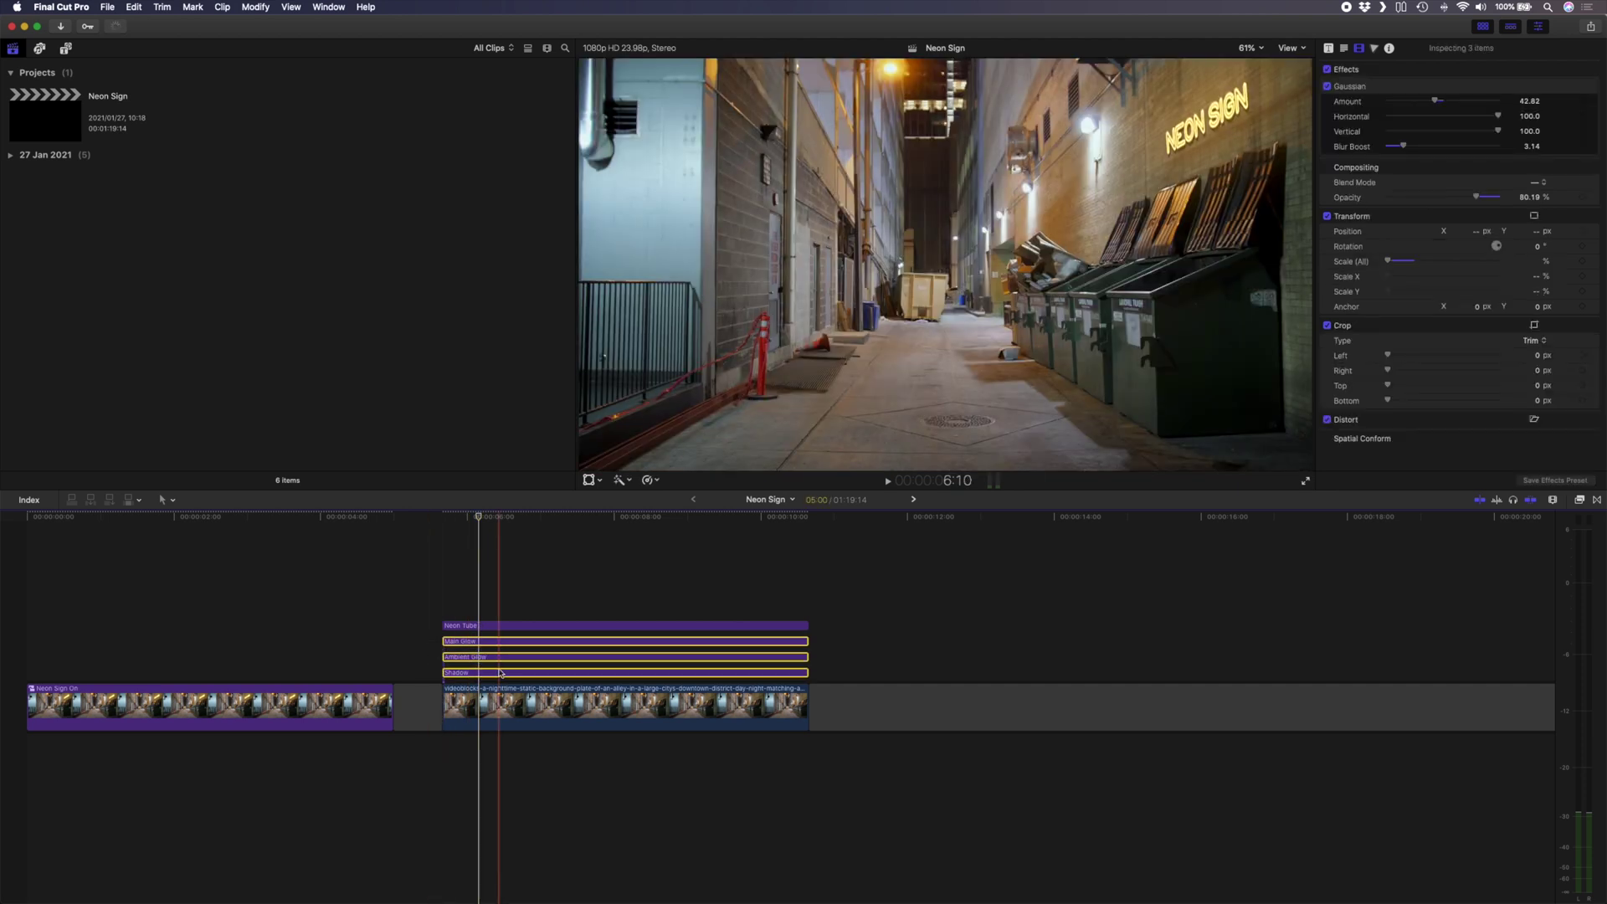
key(Delete)
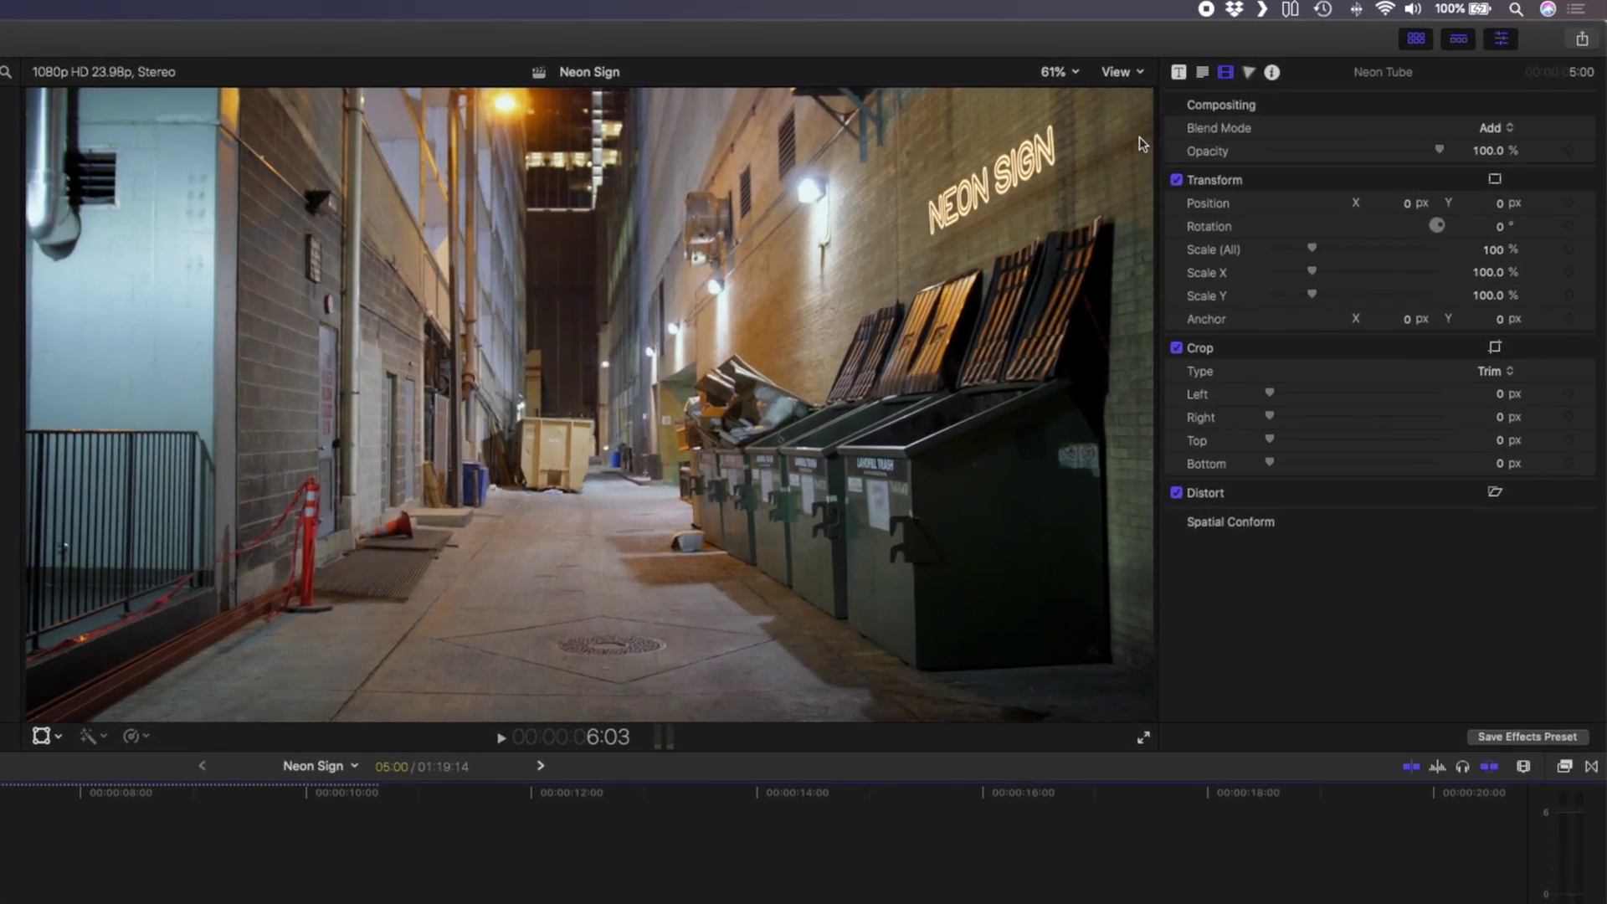
Make Neon Tube's text outline-only by turning off Face and Glow and enabling Outline
click(1203, 72)
scroll(1279, 494, down, 10)
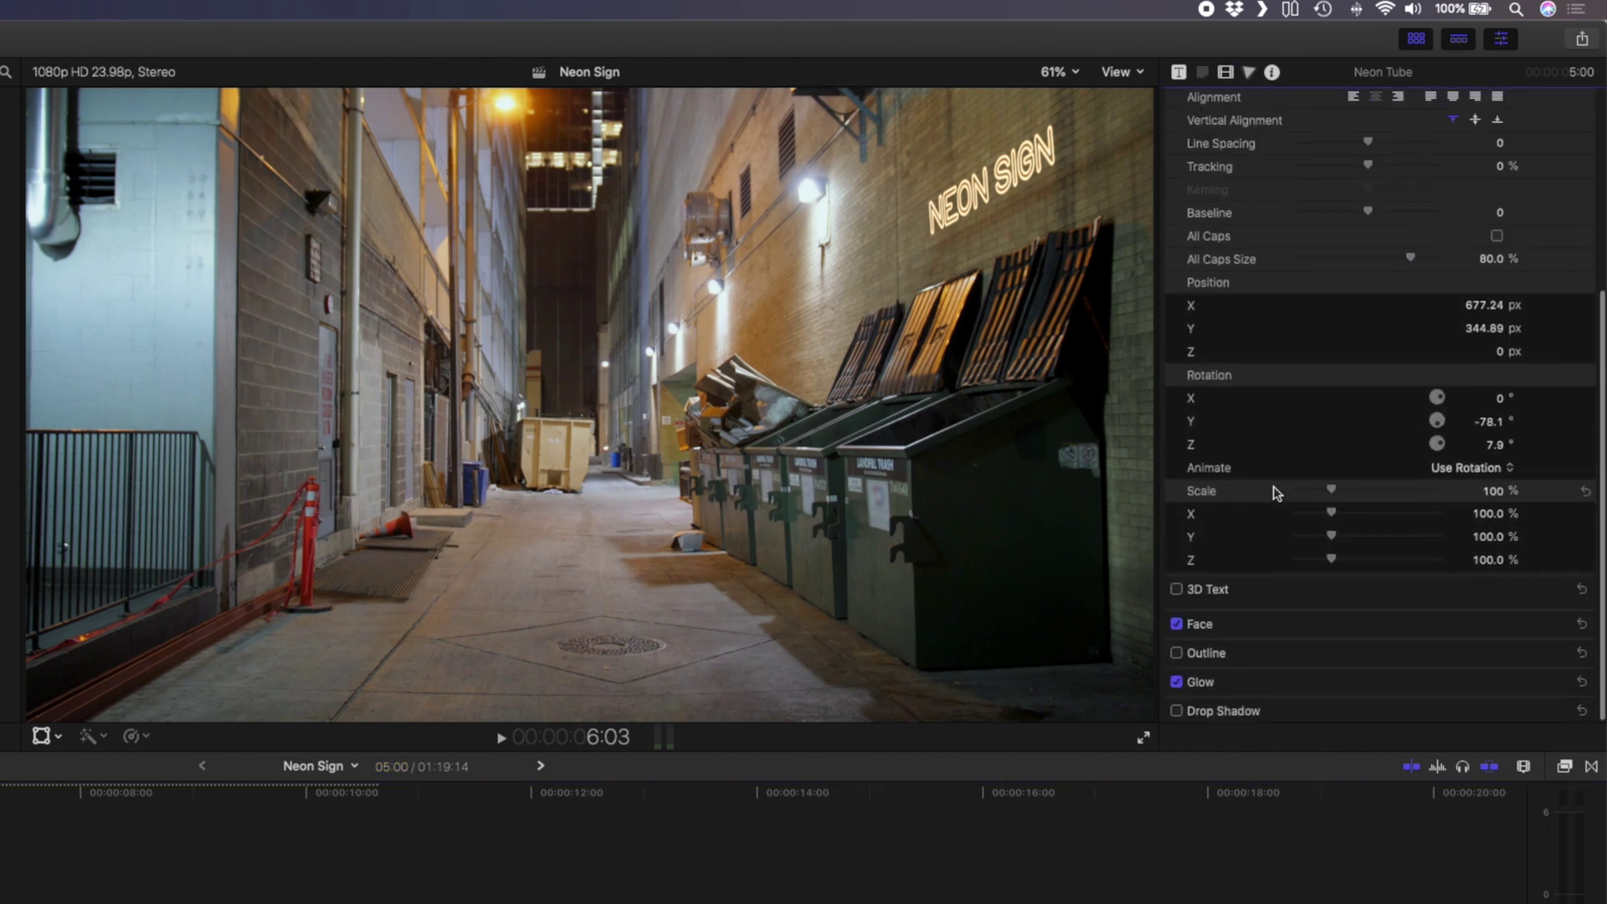
click(1177, 625)
click(1177, 681)
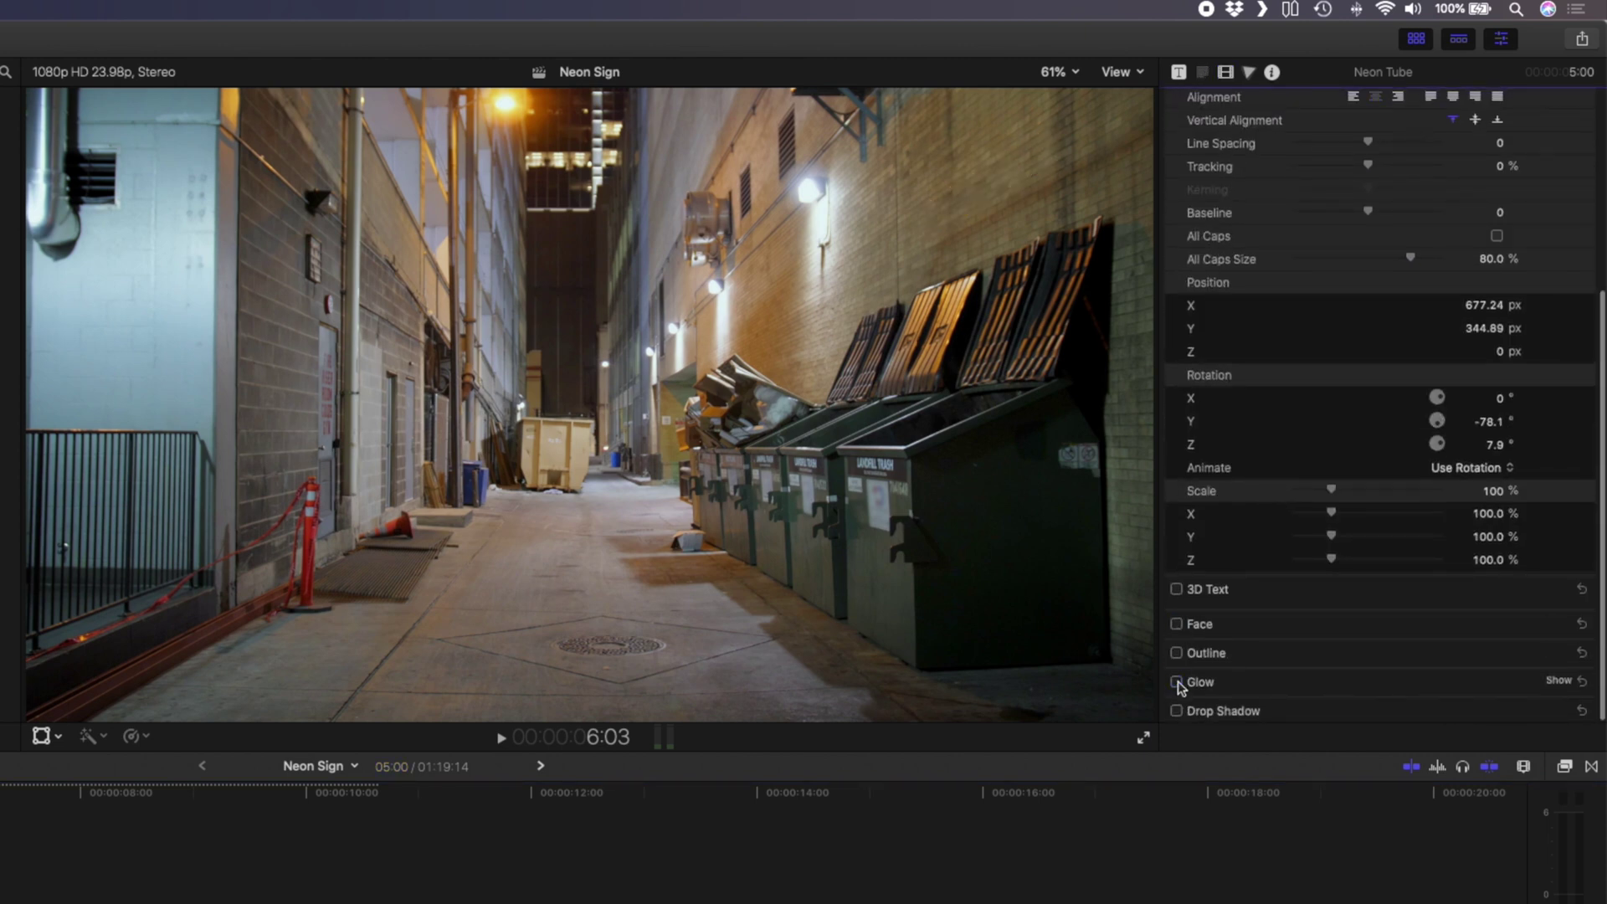
click(1177, 653)
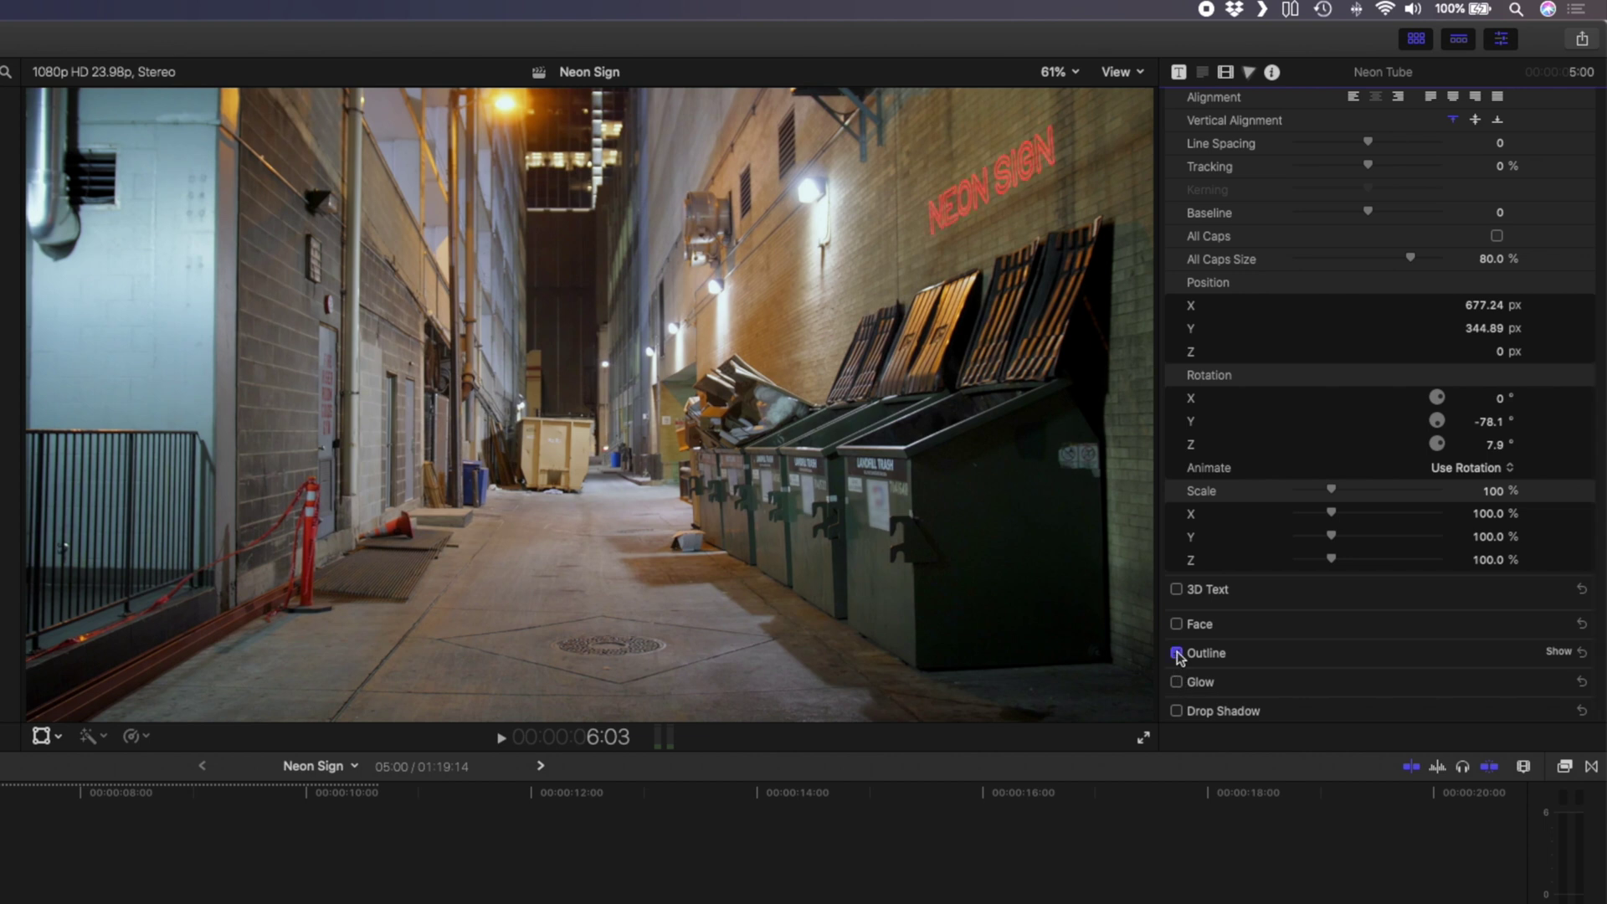
Set Neon Tube's blend mode to Color Burn
click(1226, 73)
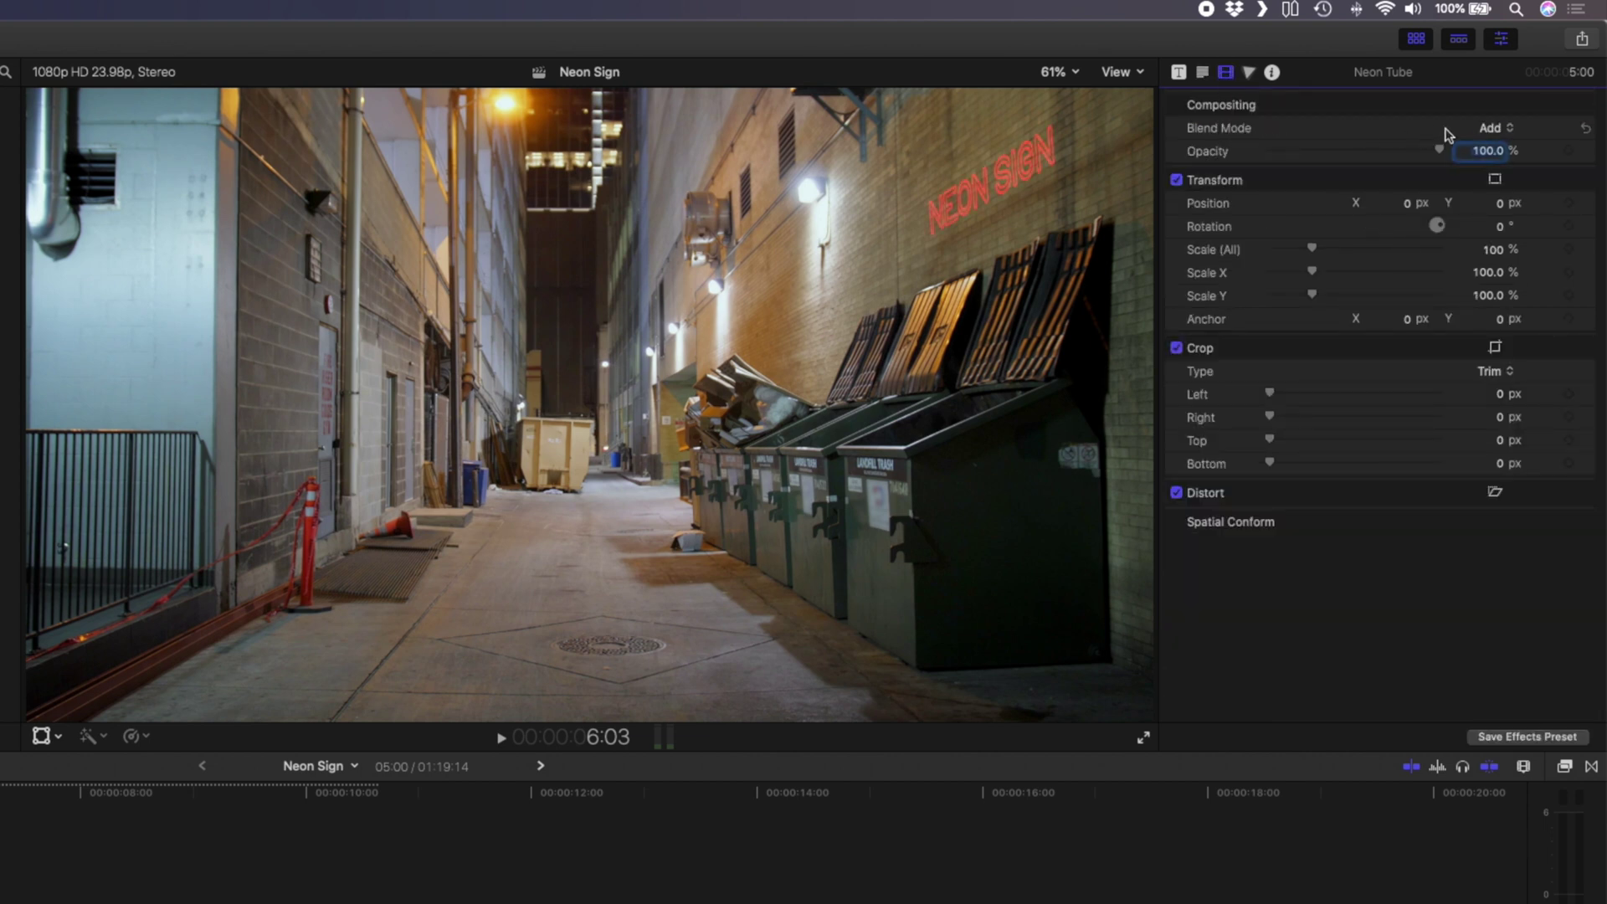
click(1491, 128)
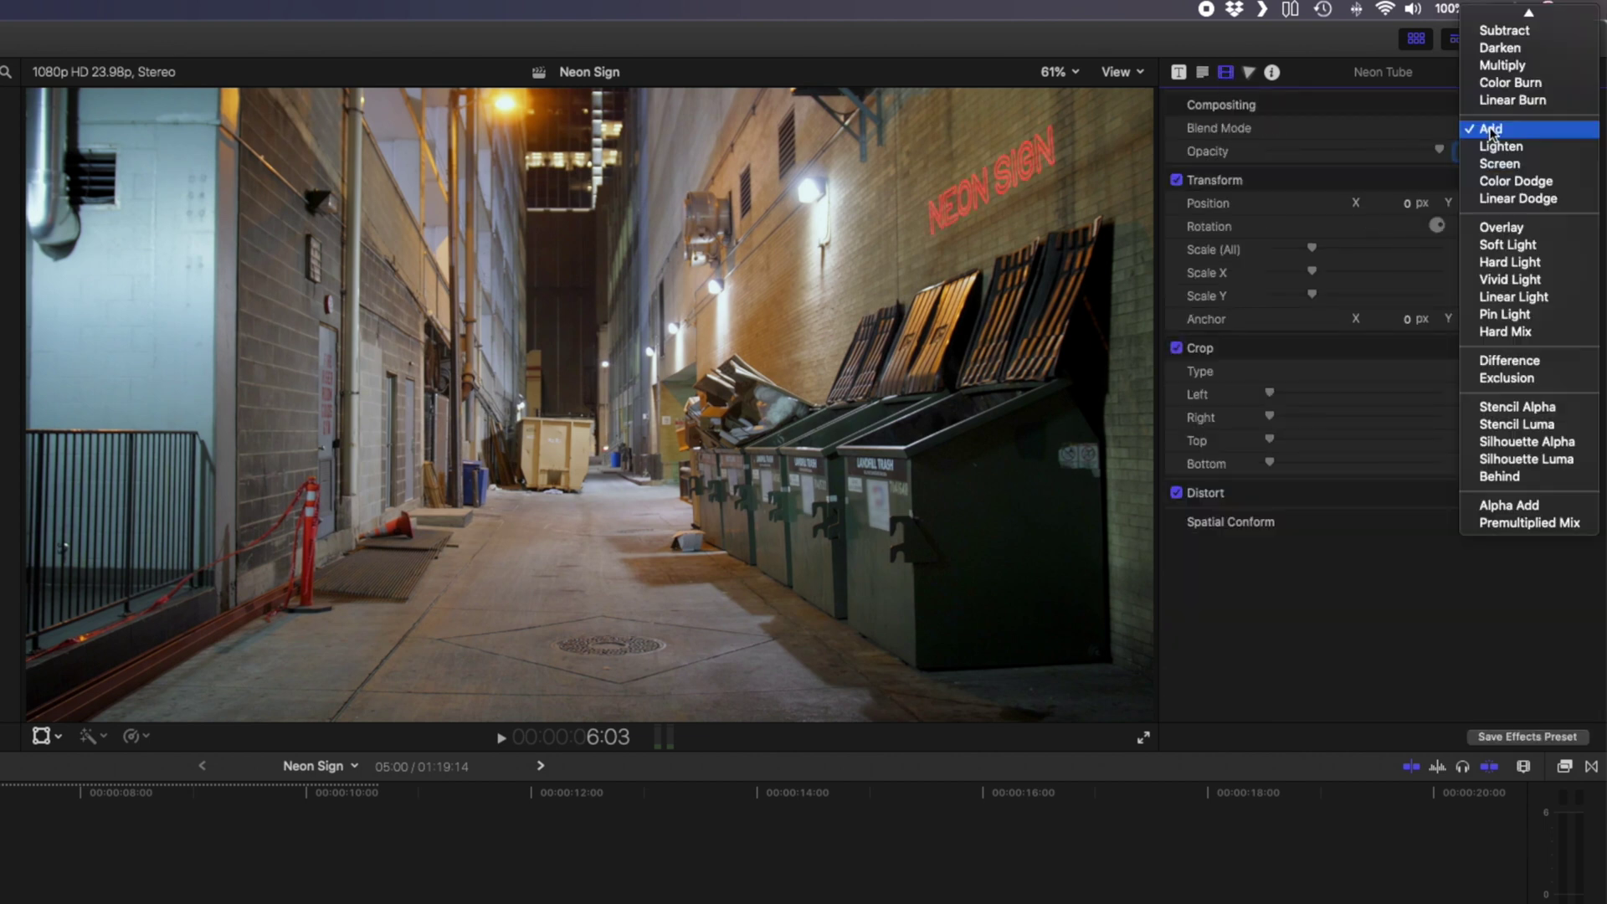
click(1509, 83)
Set the Neon Tube outline colour to dark brown
click(1203, 73)
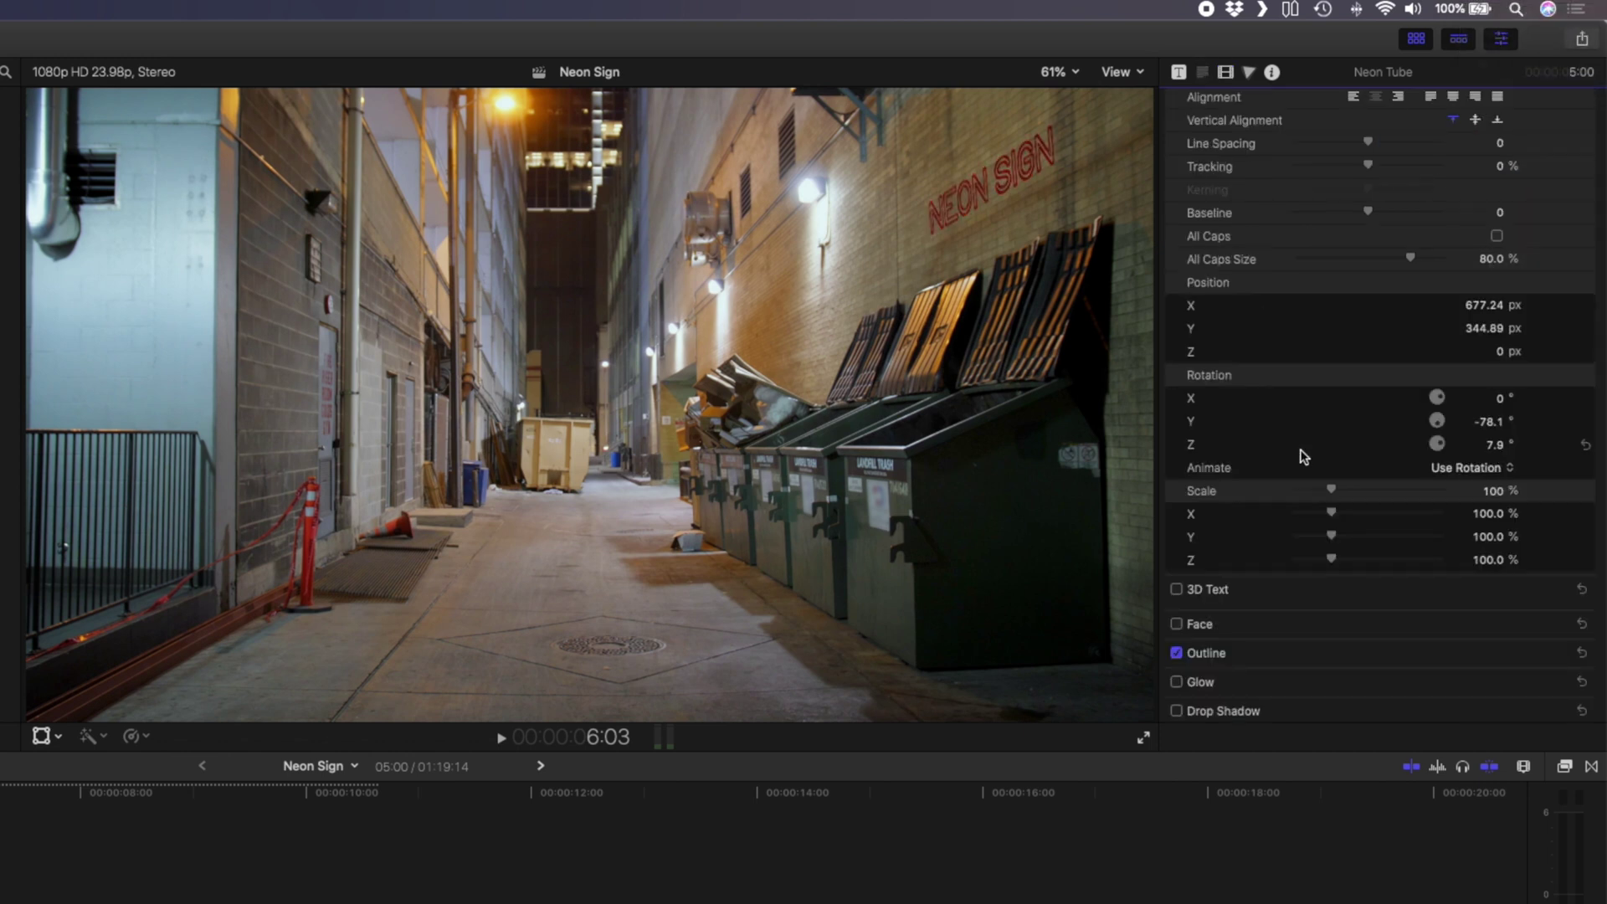
scroll(1515, 649, down, 3)
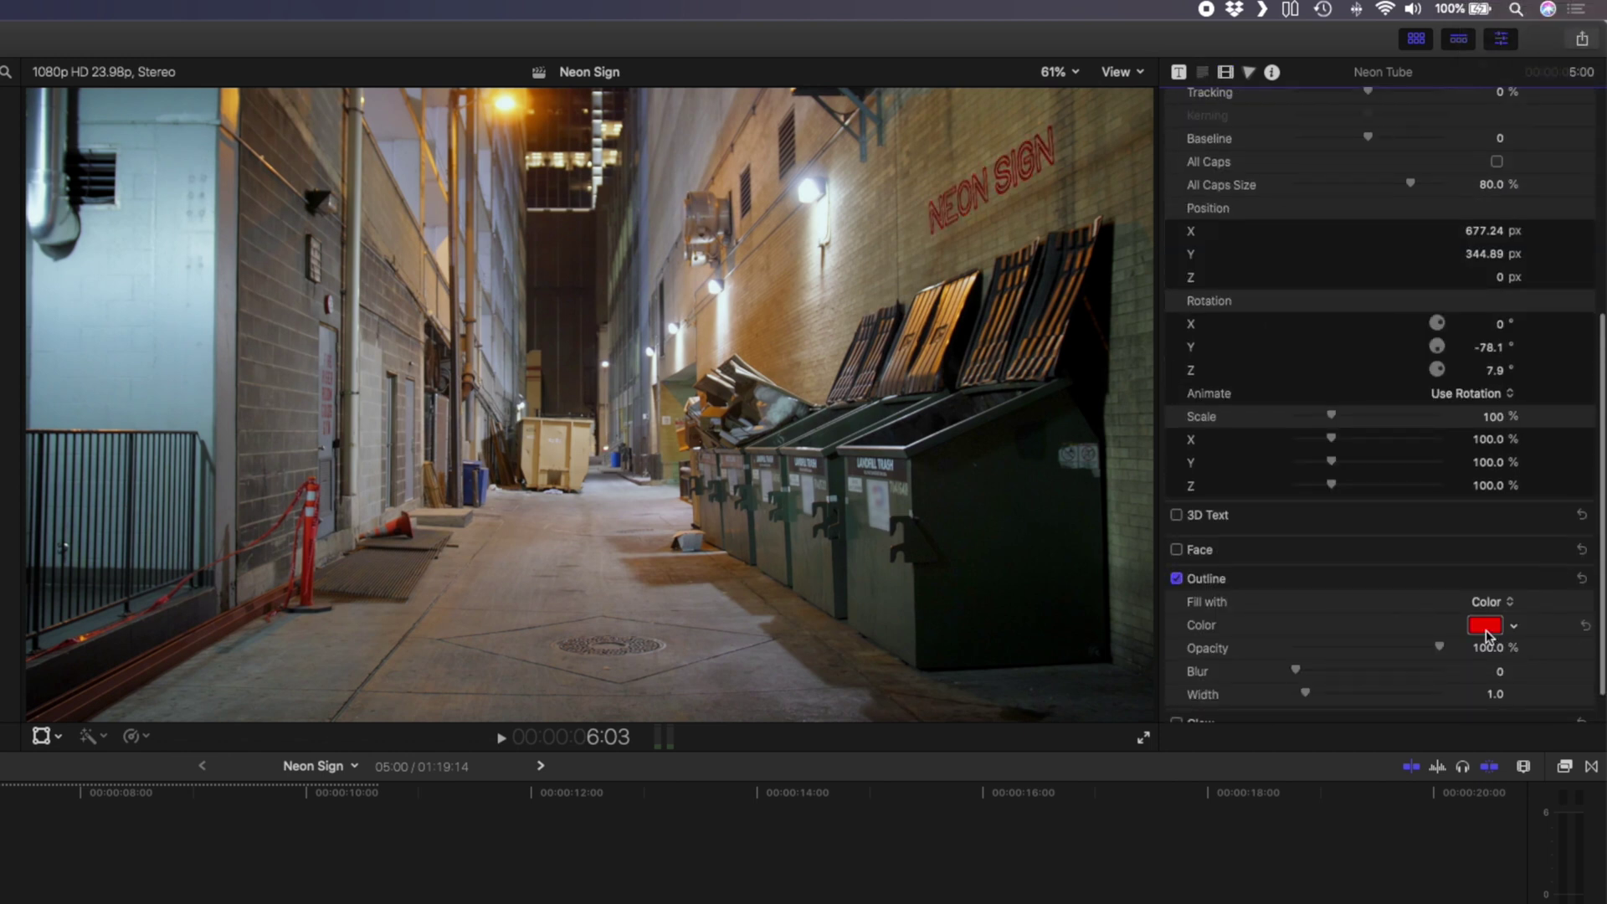
click(1486, 626)
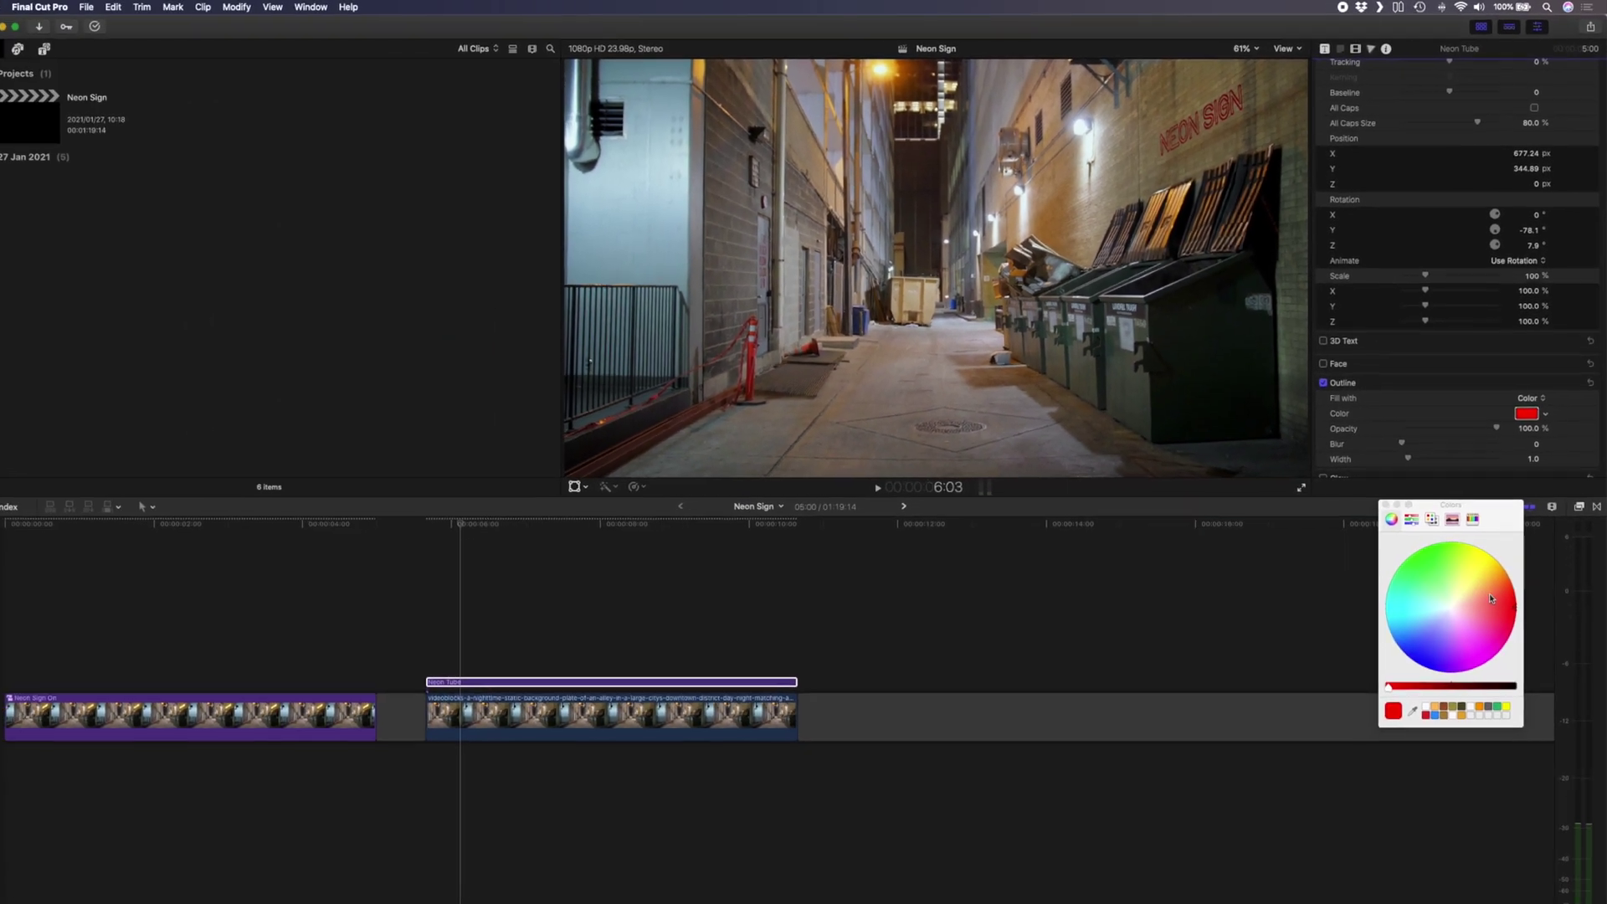
click(1498, 571)
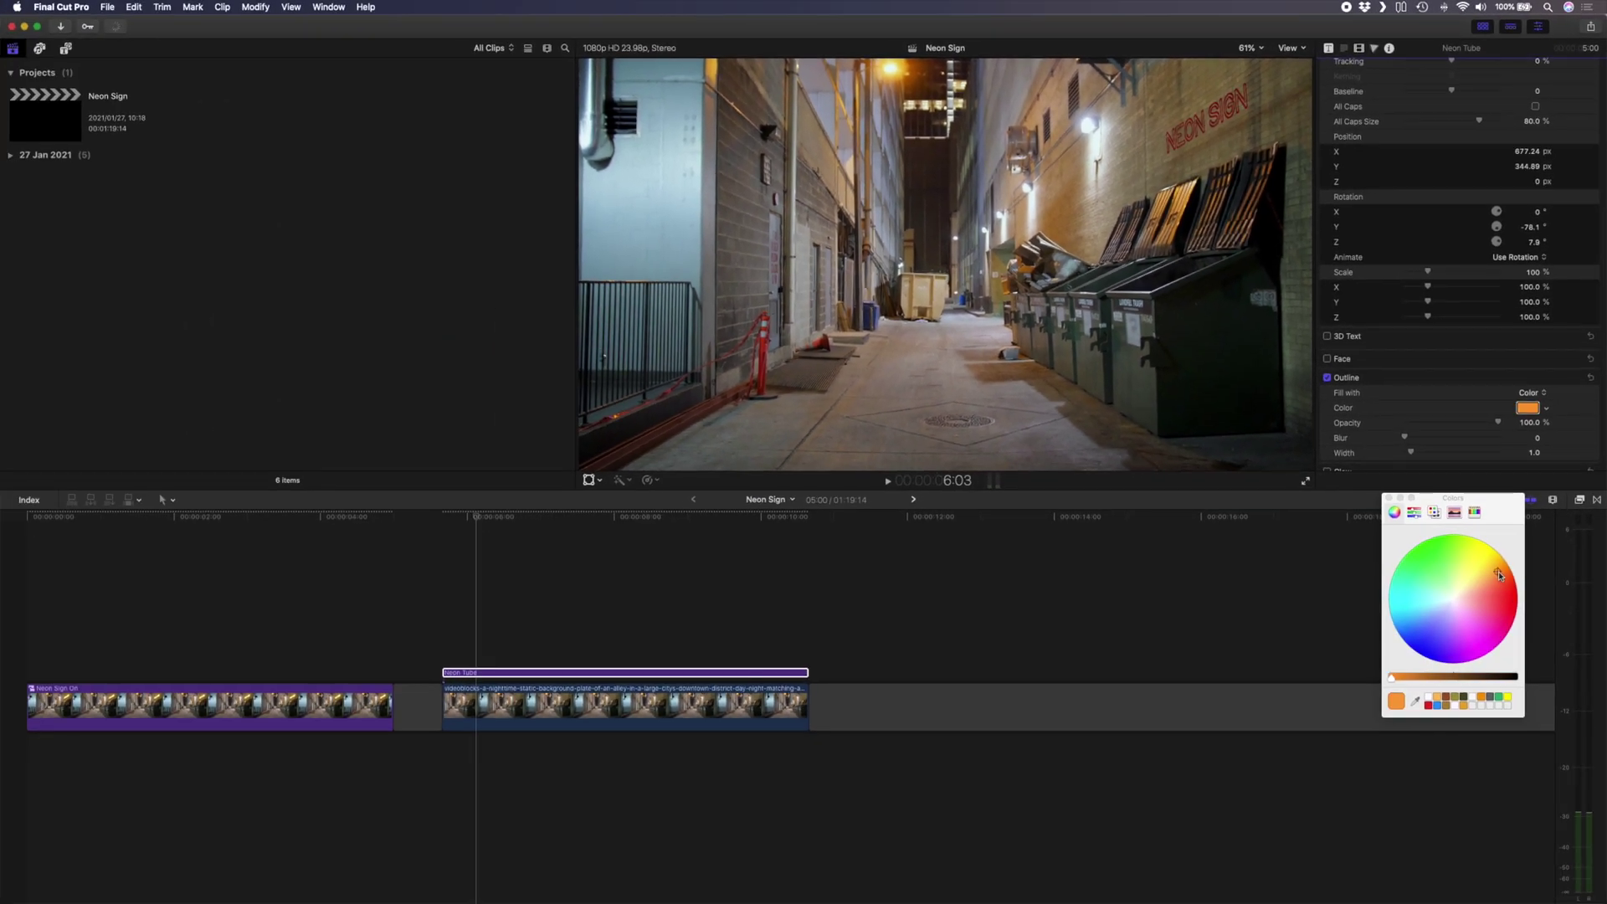
drag(1449, 677, 1467, 681)
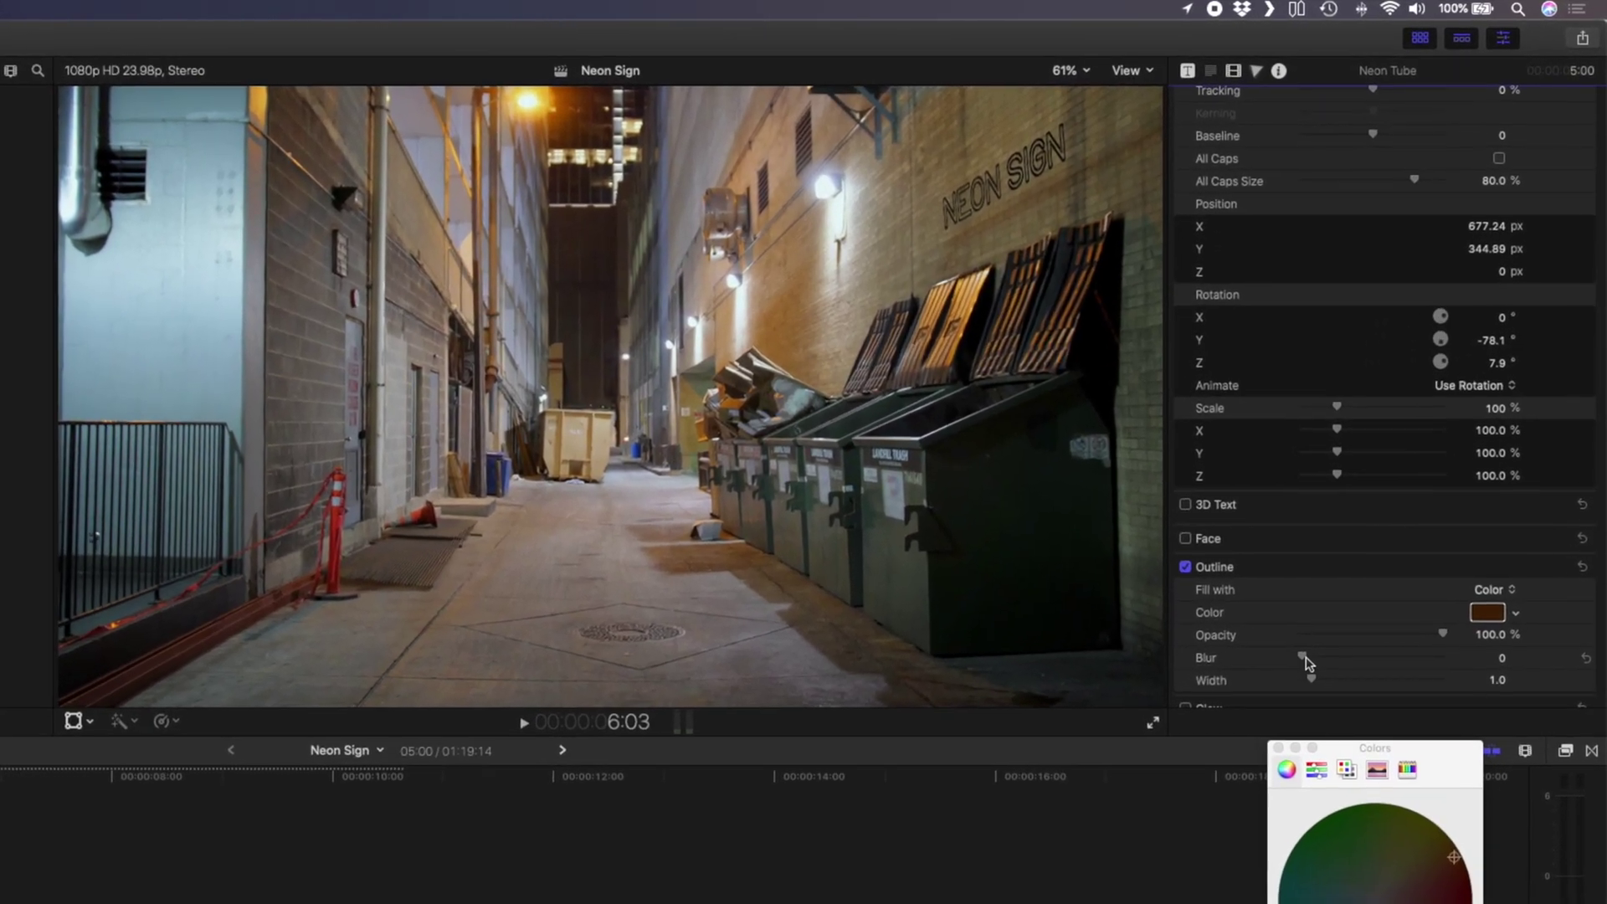
Give the outline blur 0.39, width 1.3 and opacity 92.68%
drag(1404, 438, 1409, 441)
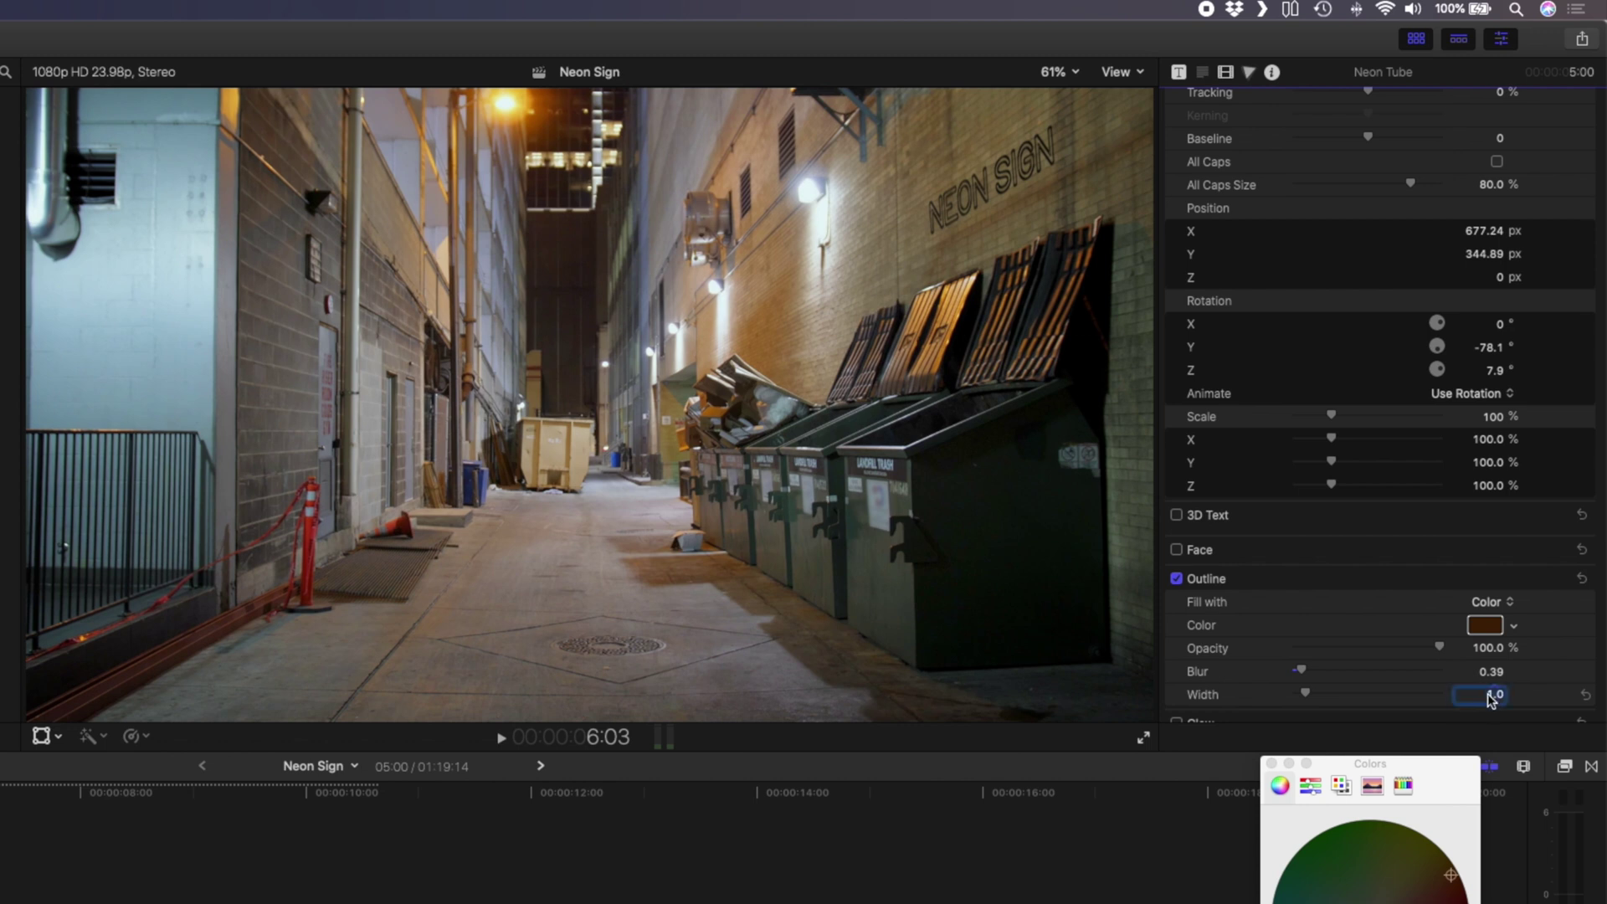
key(Return)
drag(1438, 651, 1428, 651)
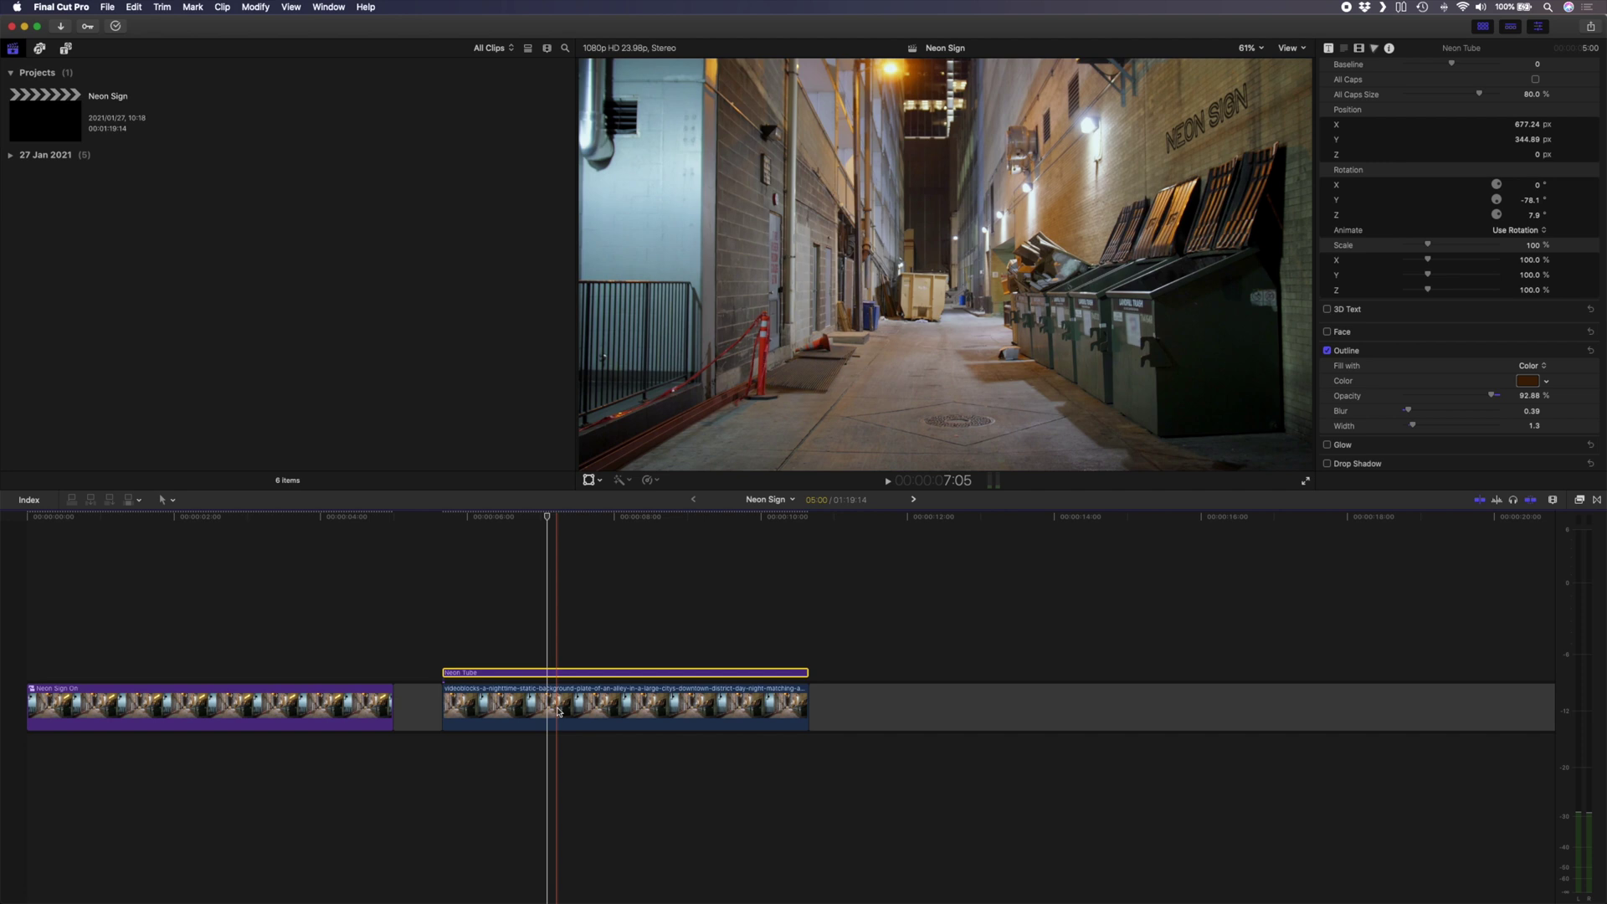
Compound Neon Tube and its background as Neon Sign Off, stacked above Neon Sign On
key(alt+g)
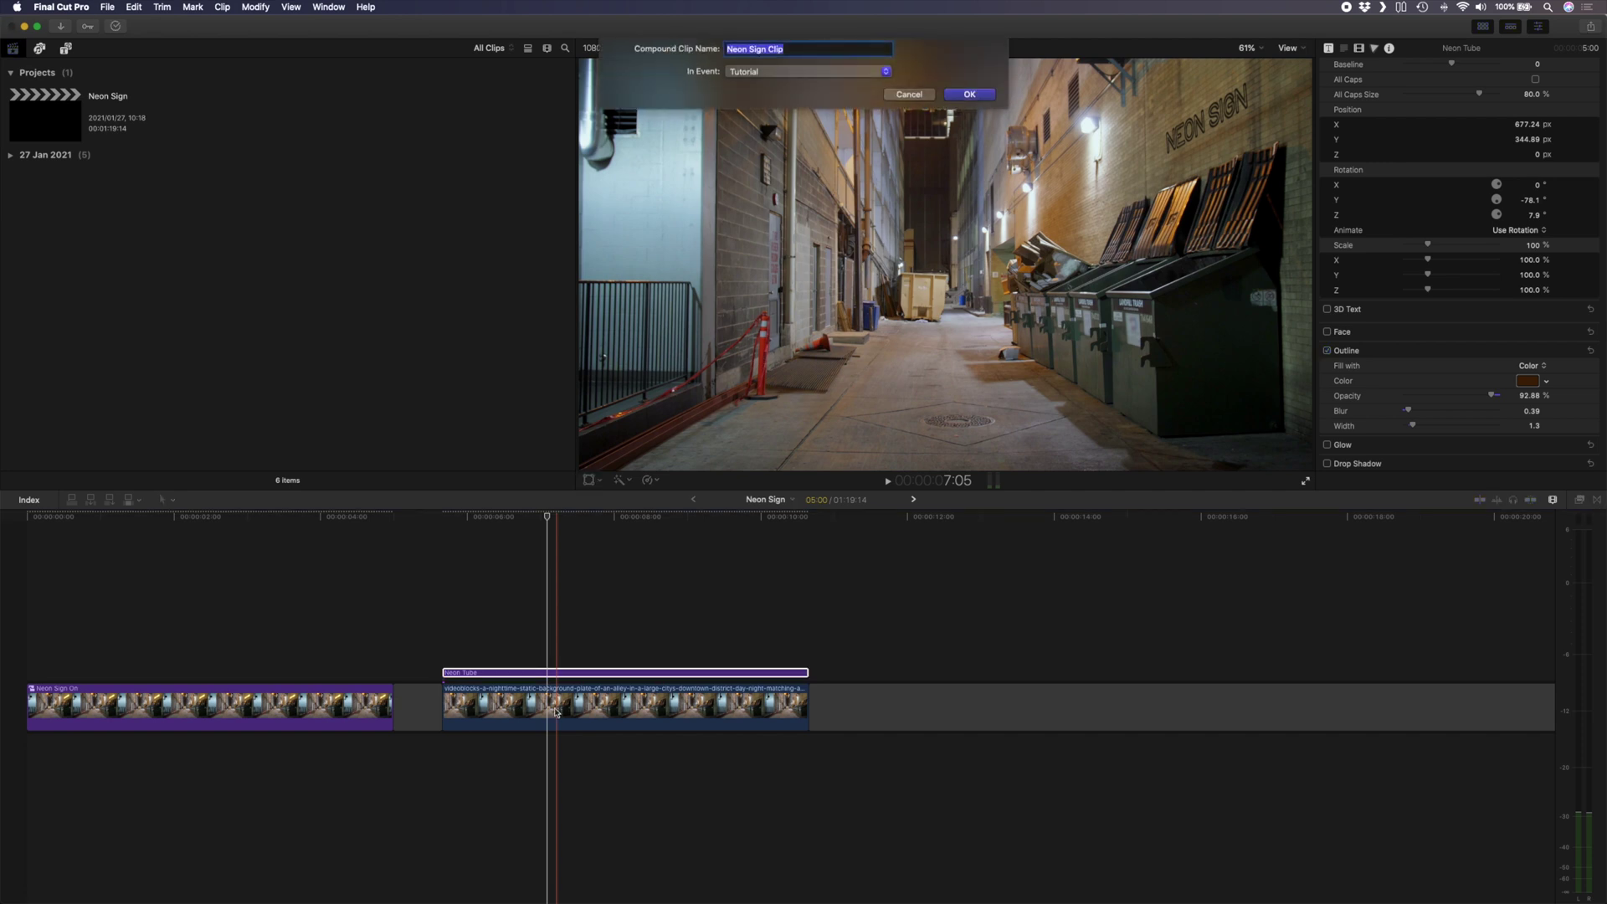
key(Return)
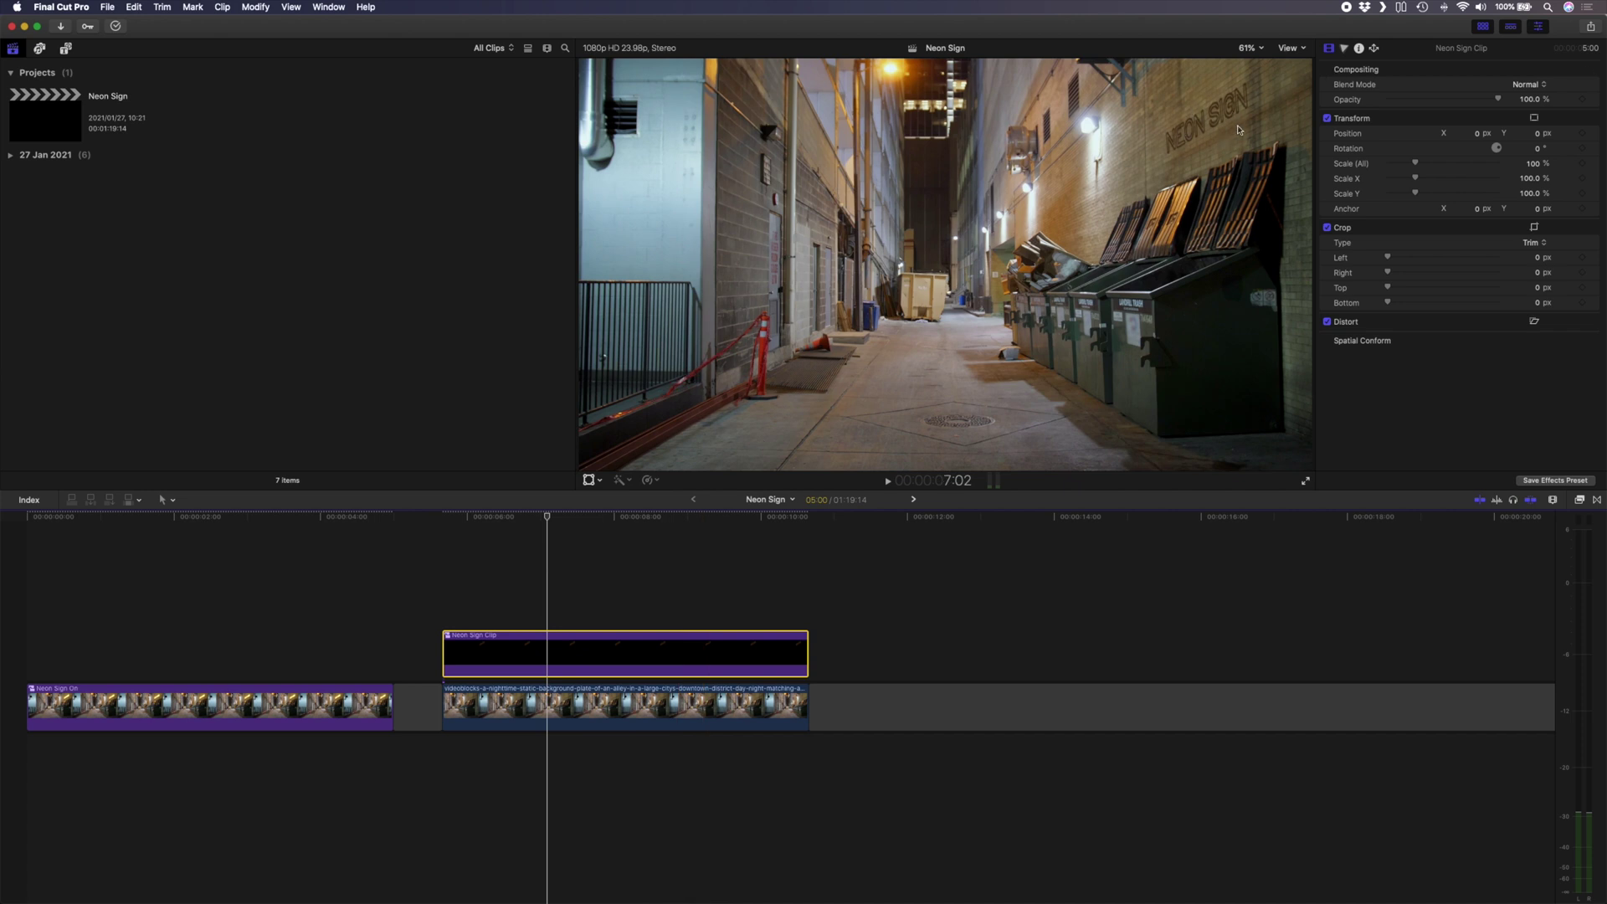
key(super+z)
drag(539, 616, 574, 779)
key(alt+g)
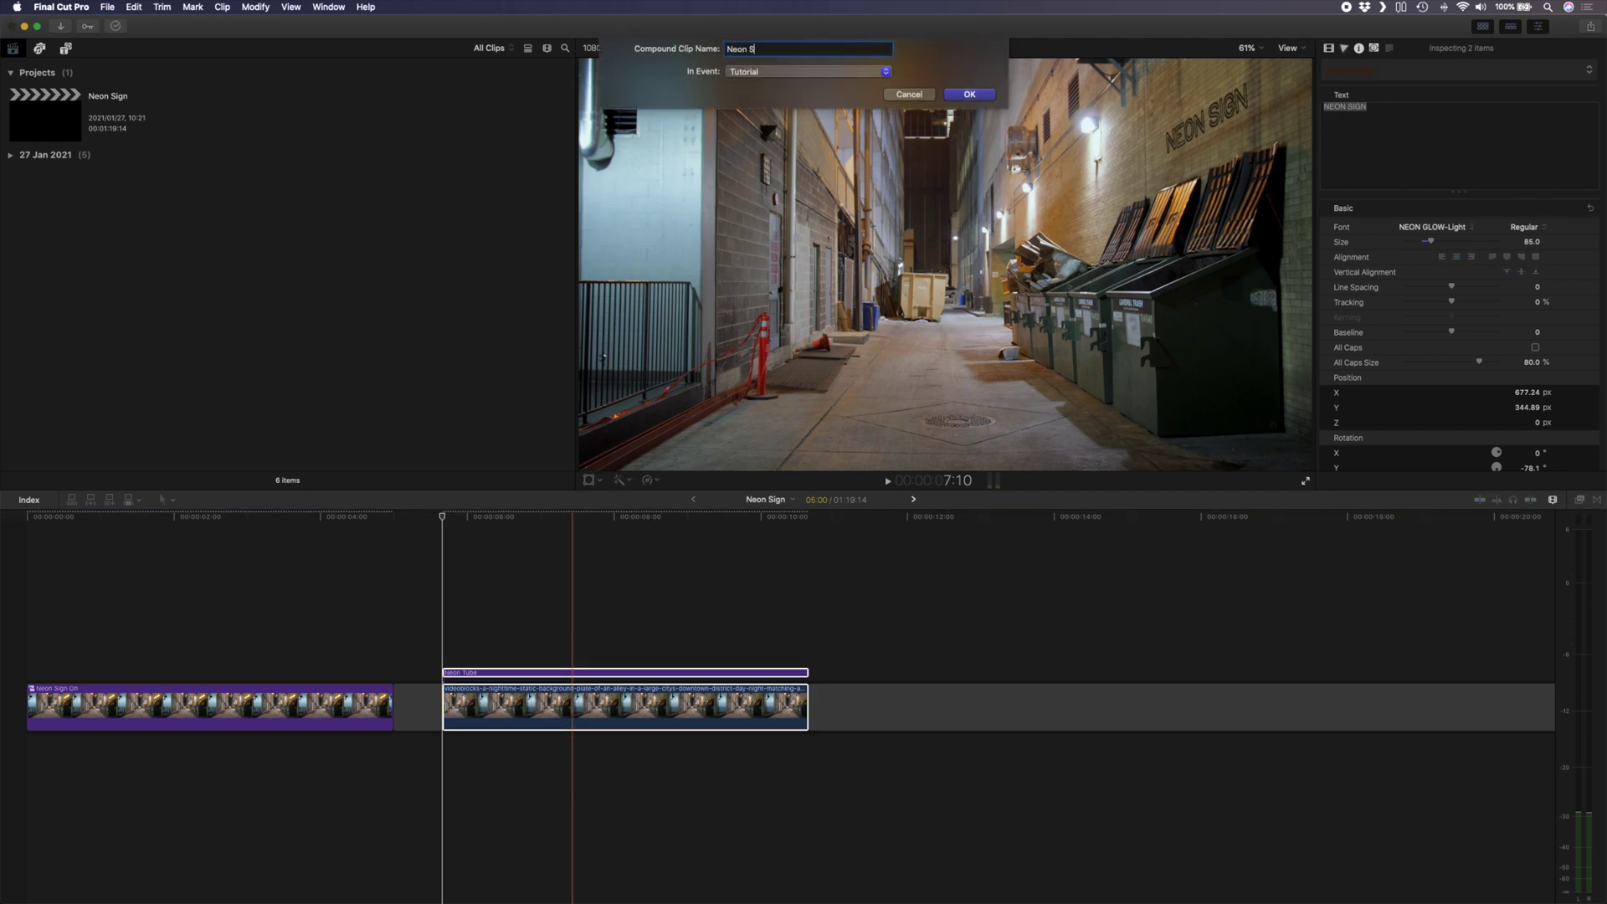
key(Return)
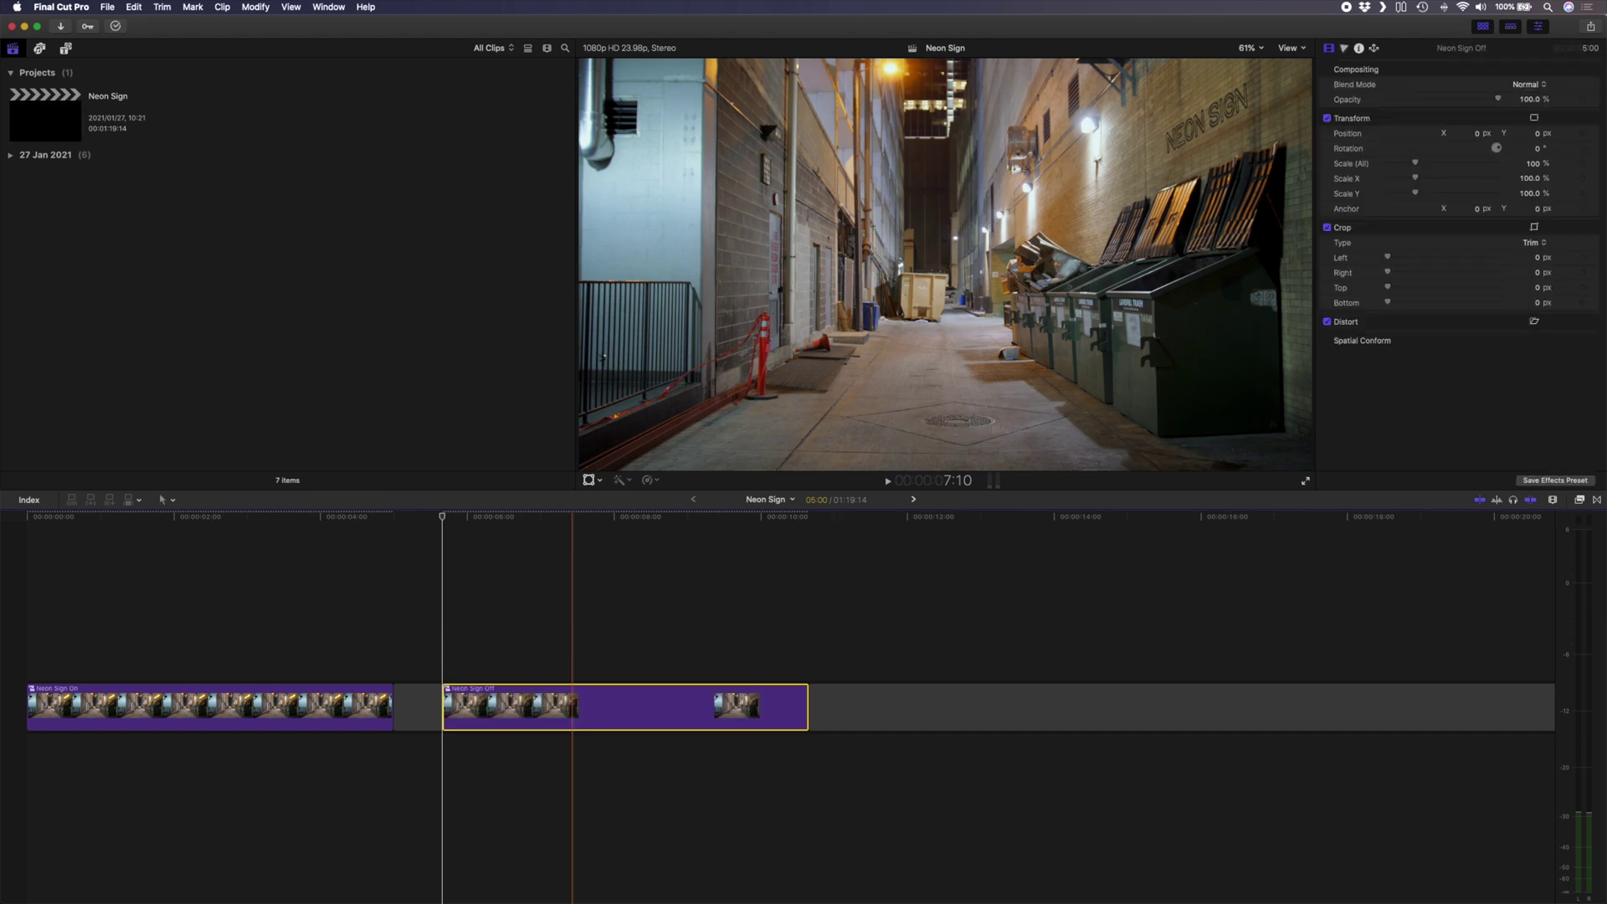
drag(593, 711, 174, 644)
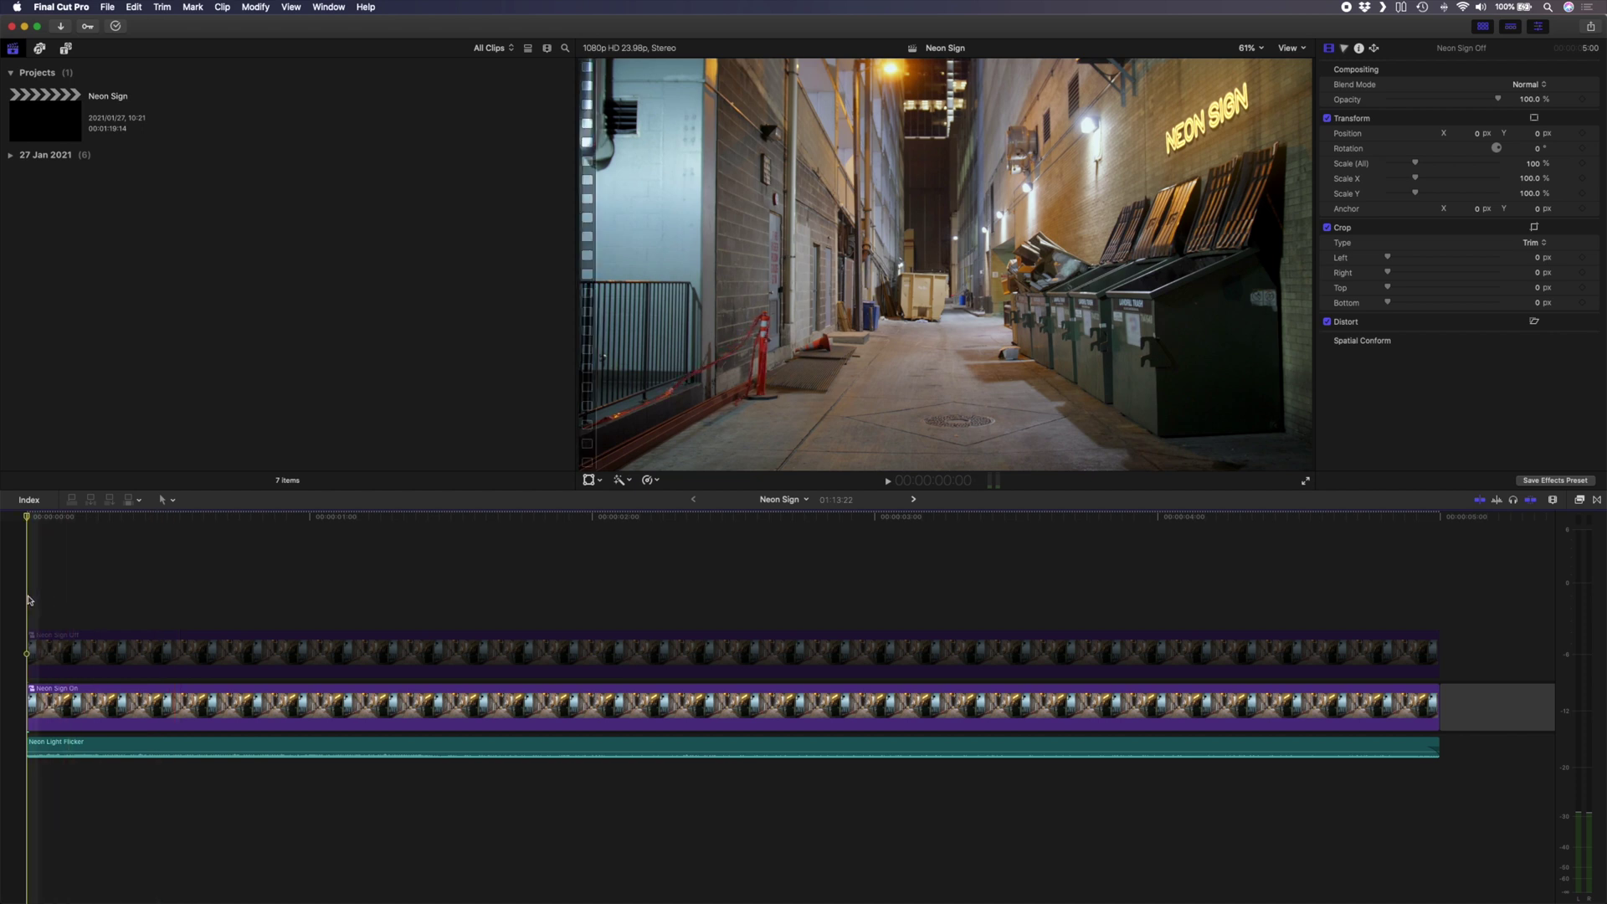
Play the sequence to preview the flicker, then return the playhead to the start
key(space)
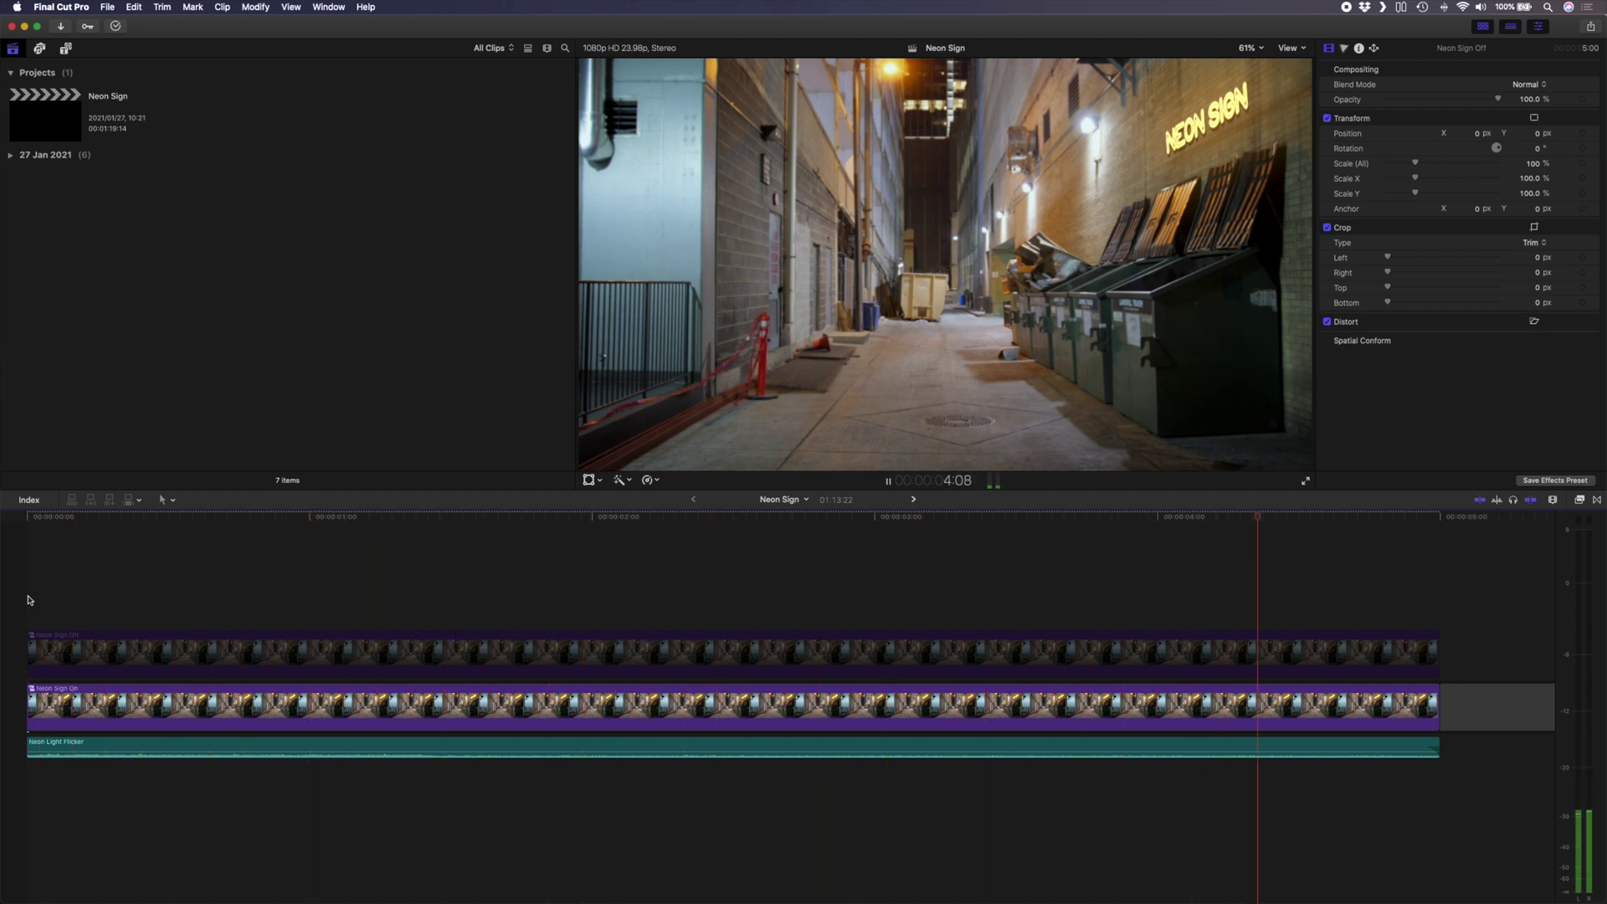
key(space)
click(28, 600)
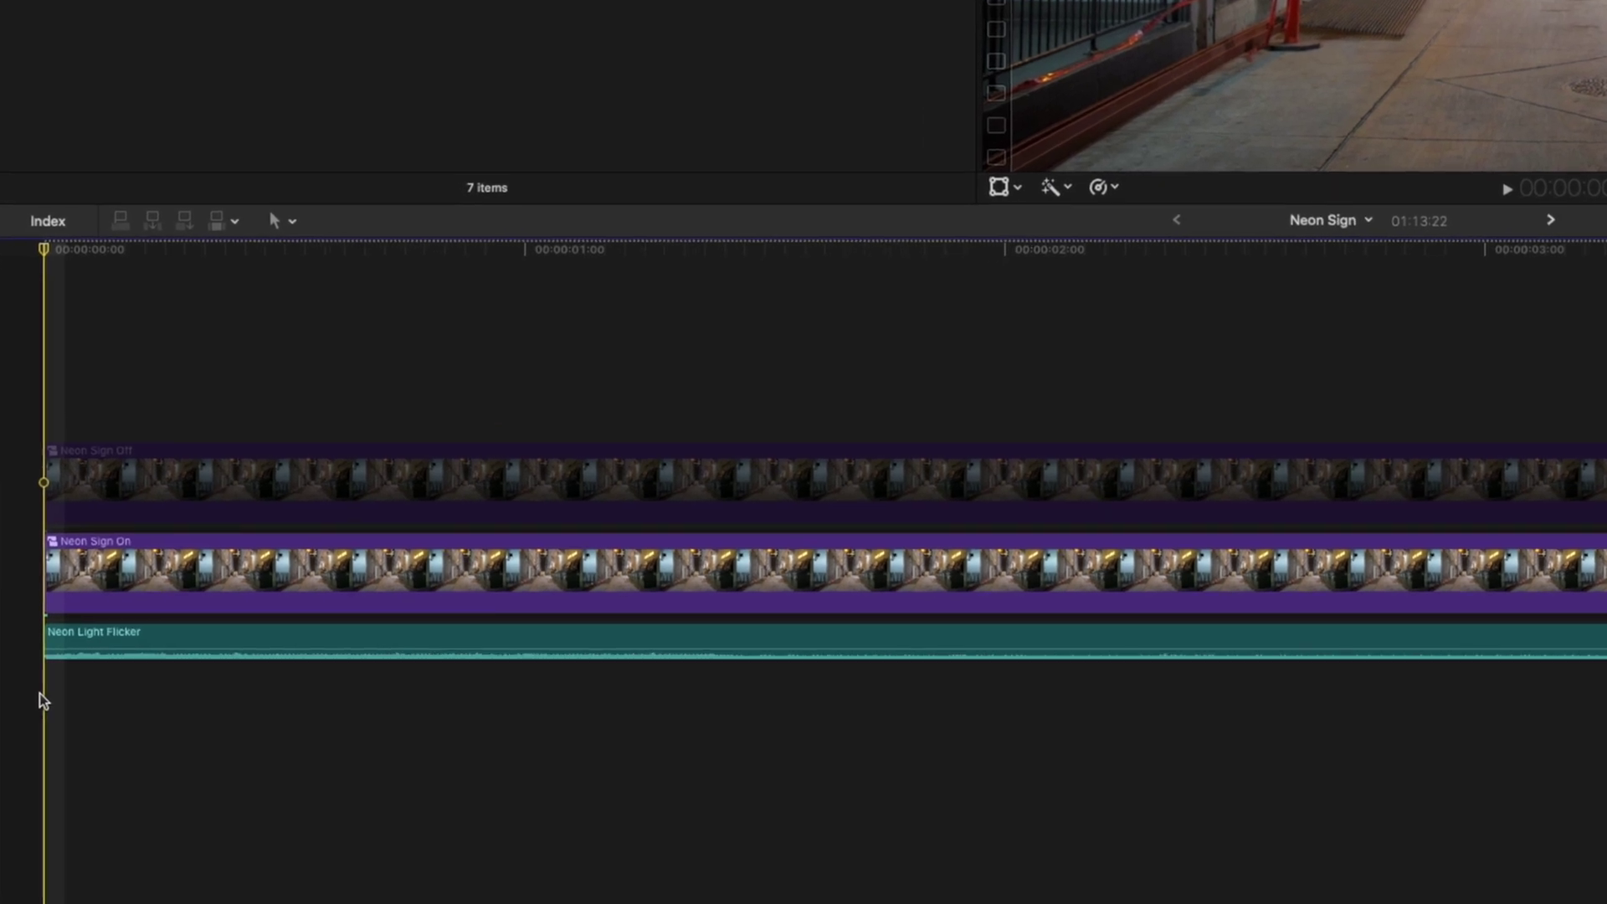
Blade both Neon Sign On and Neon Sign Off at three frame-stepped flicker points
key(Right)
key(Right)
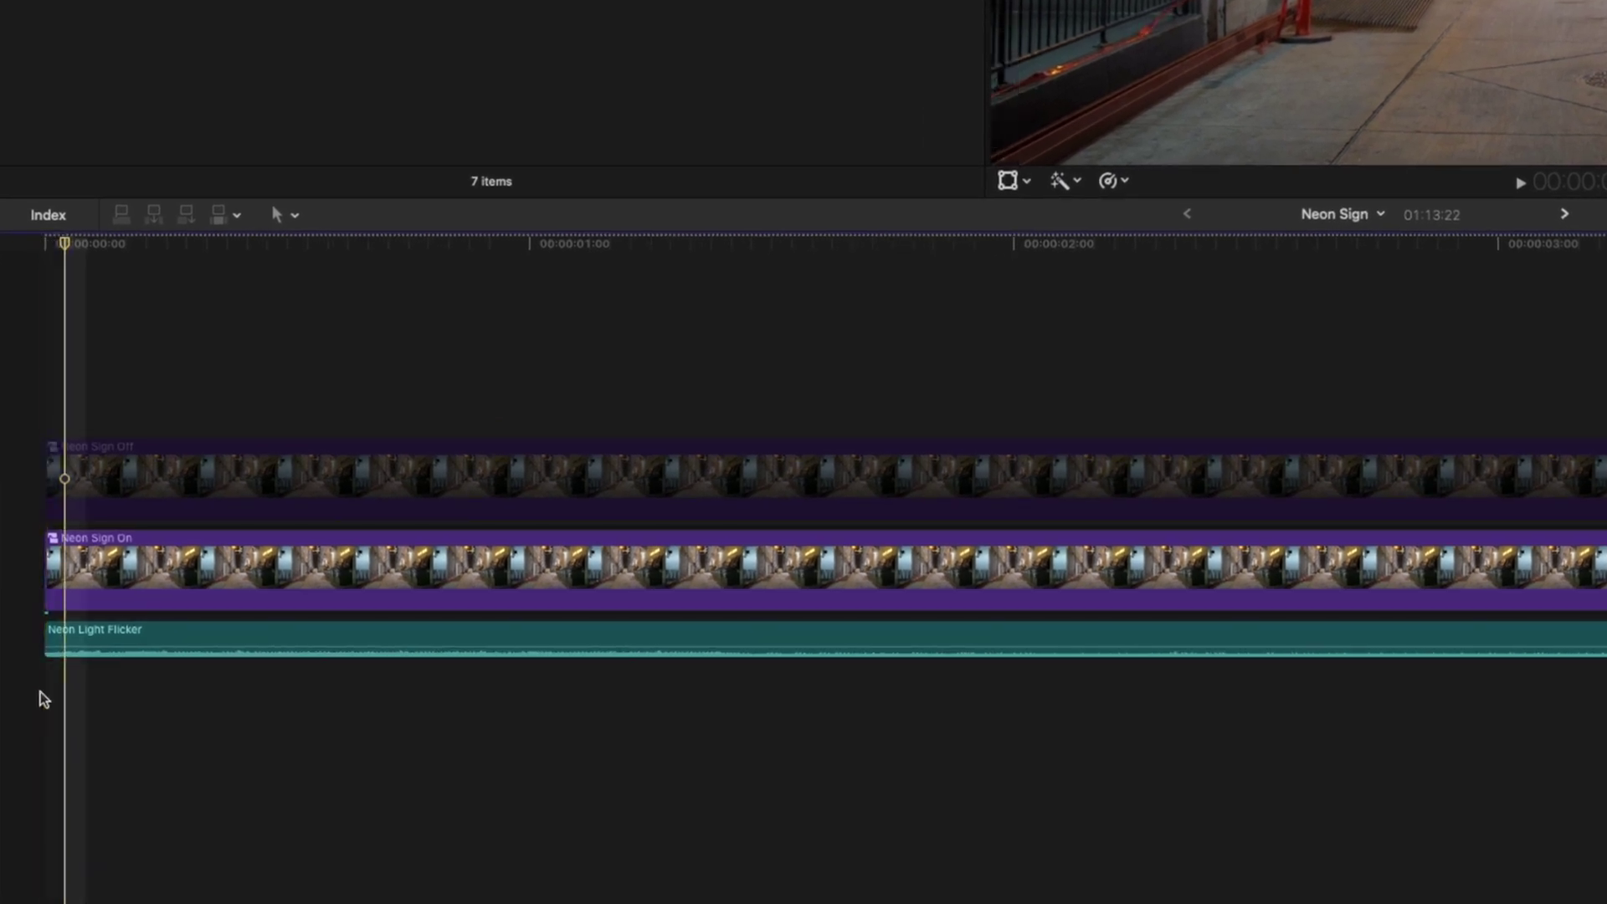
key(b)
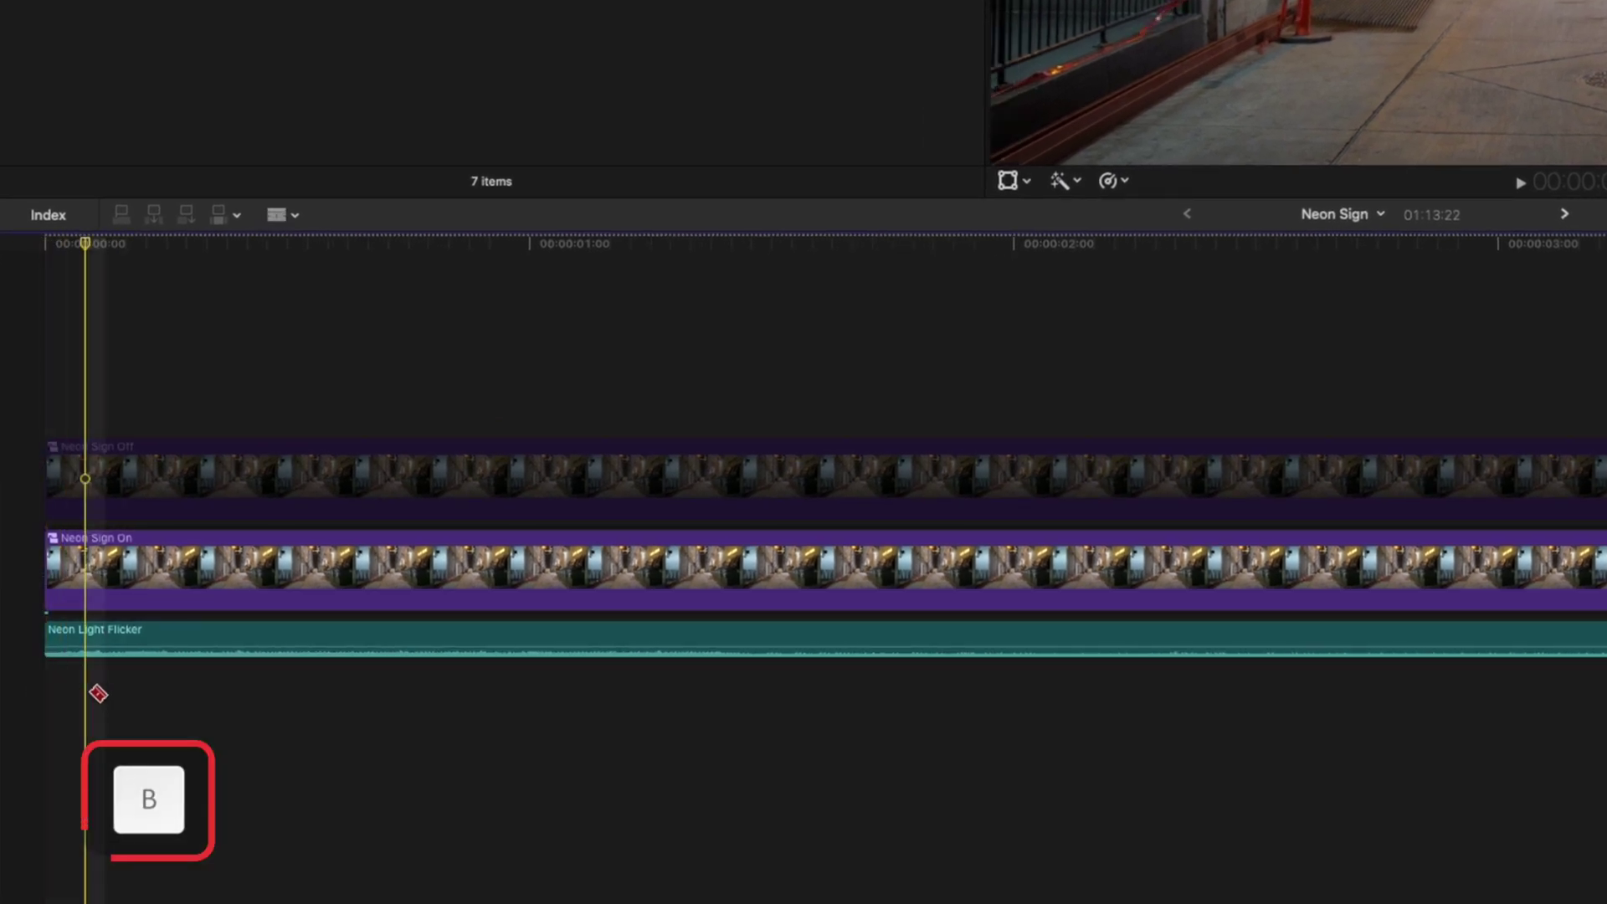
click(95, 564)
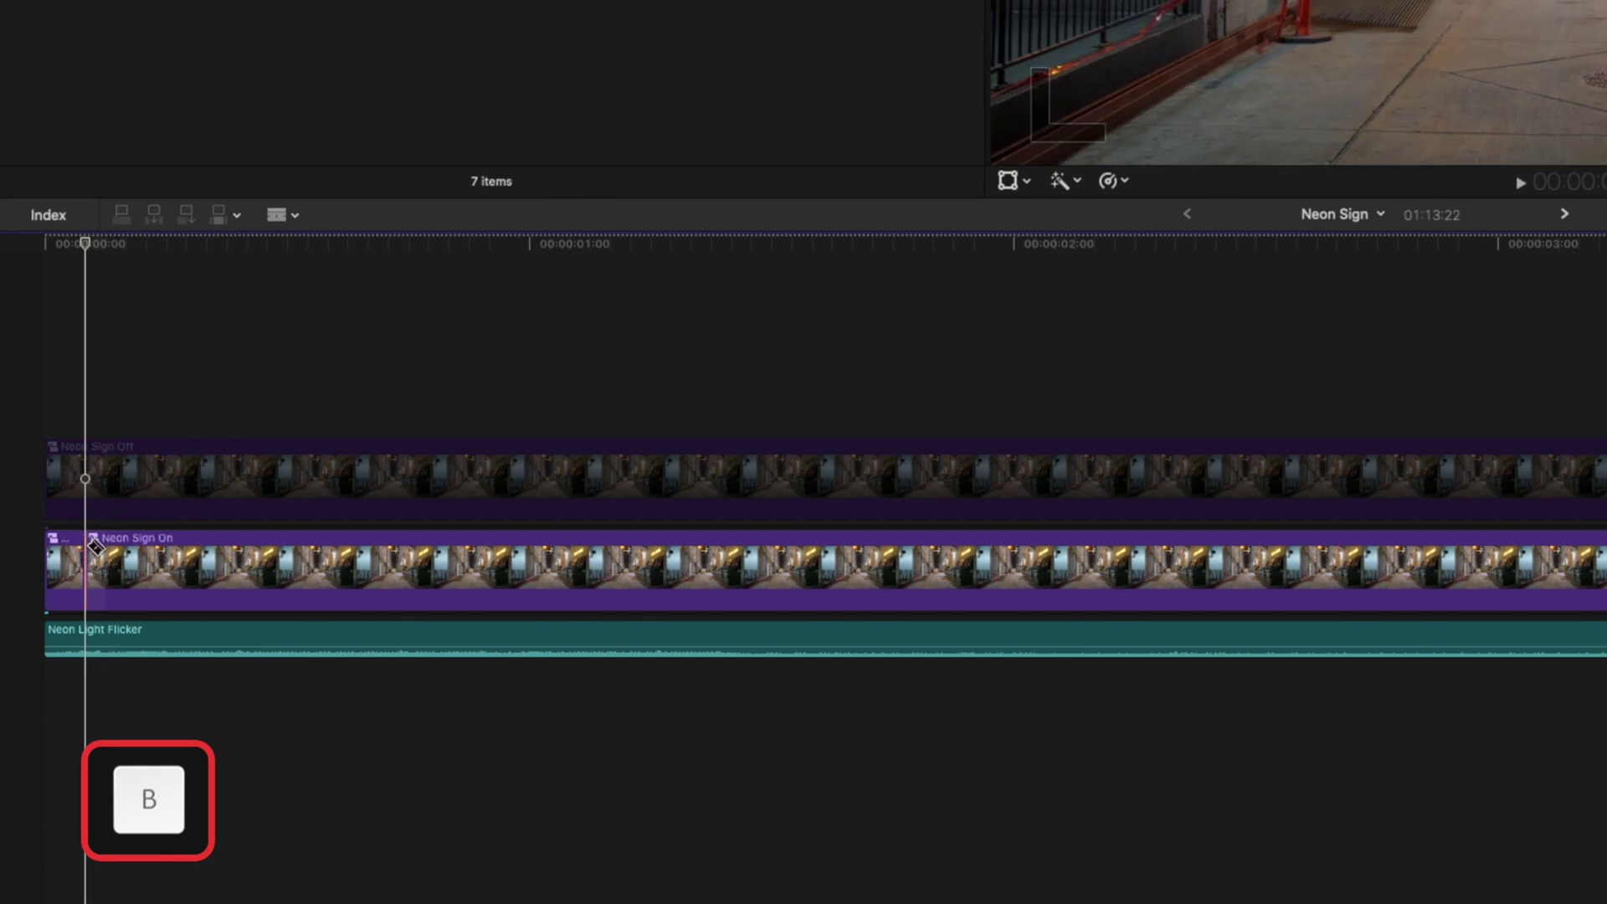
click(96, 470)
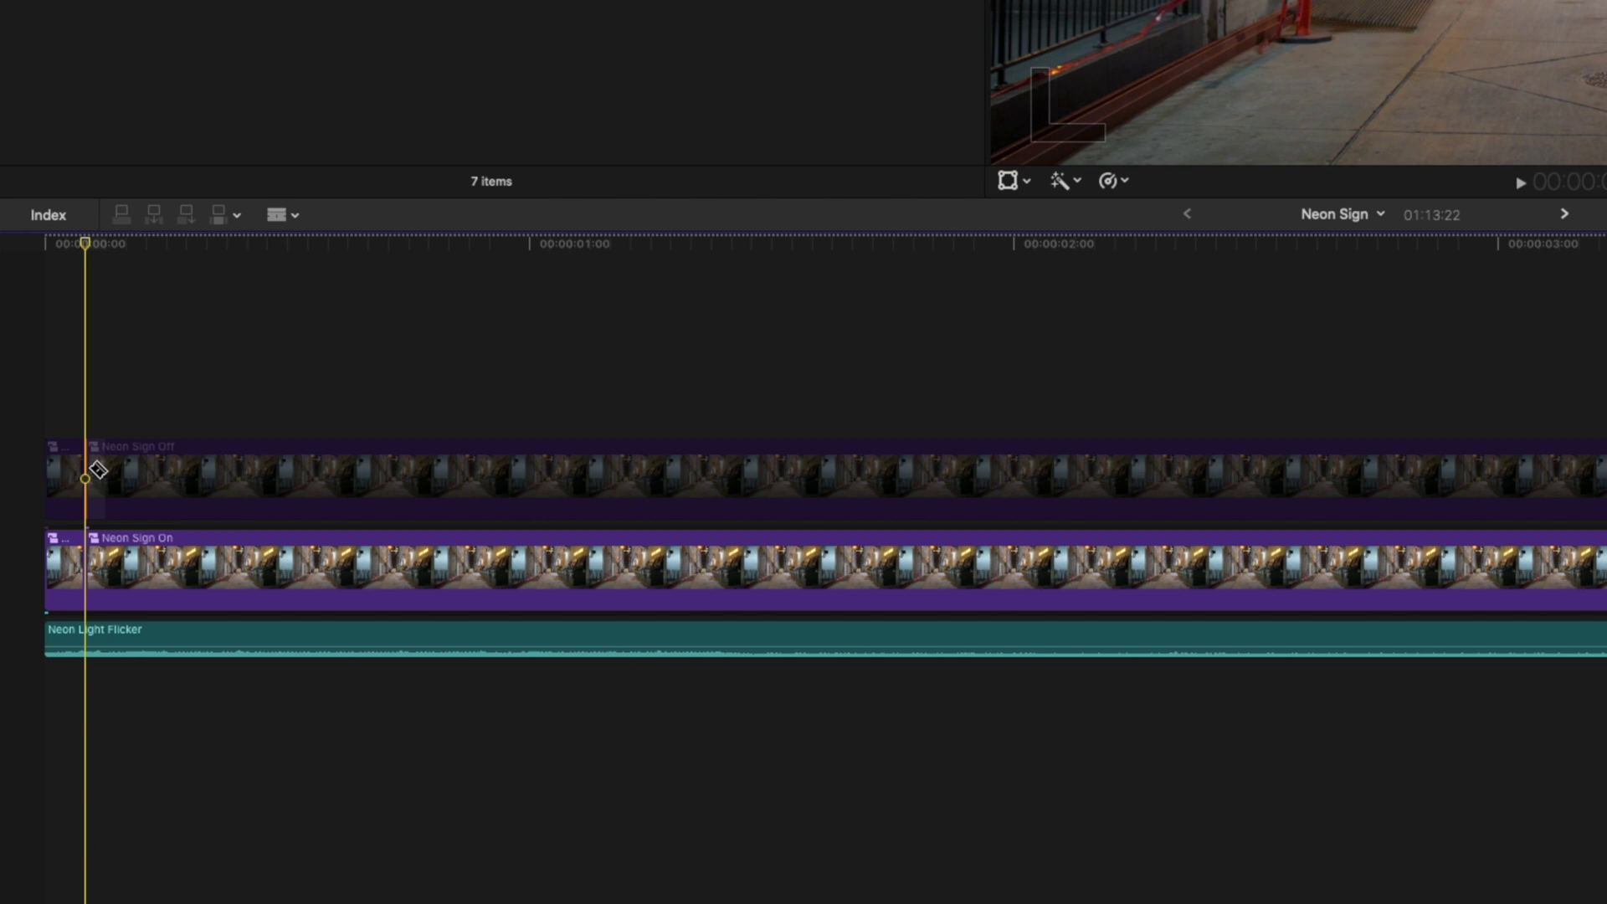
key(Right)
click(105, 556)
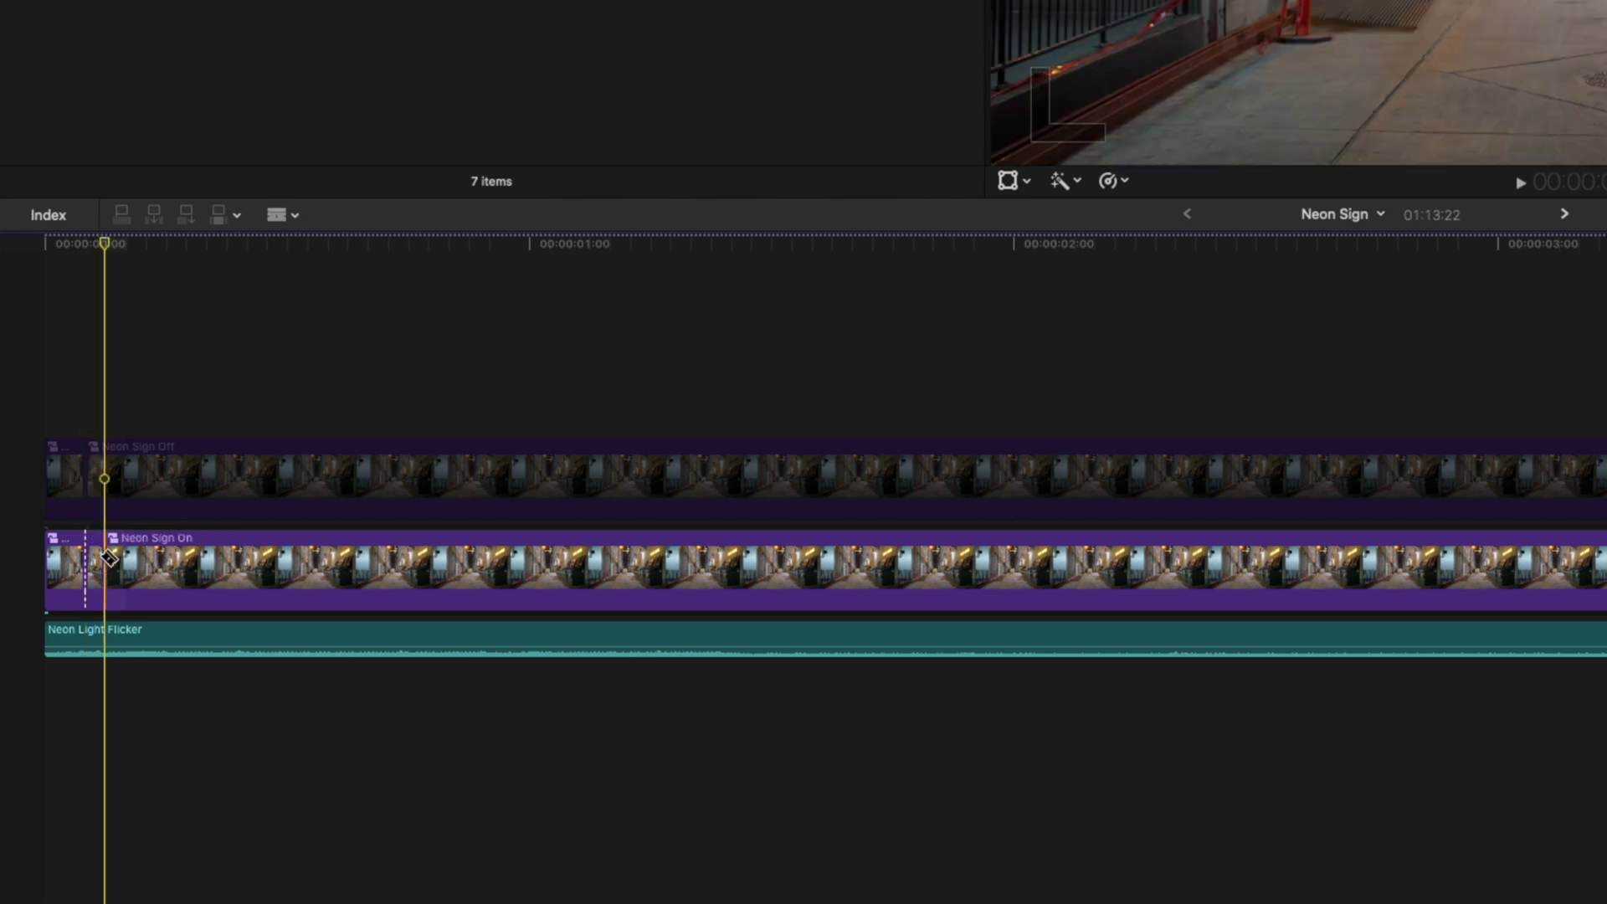
click(110, 480)
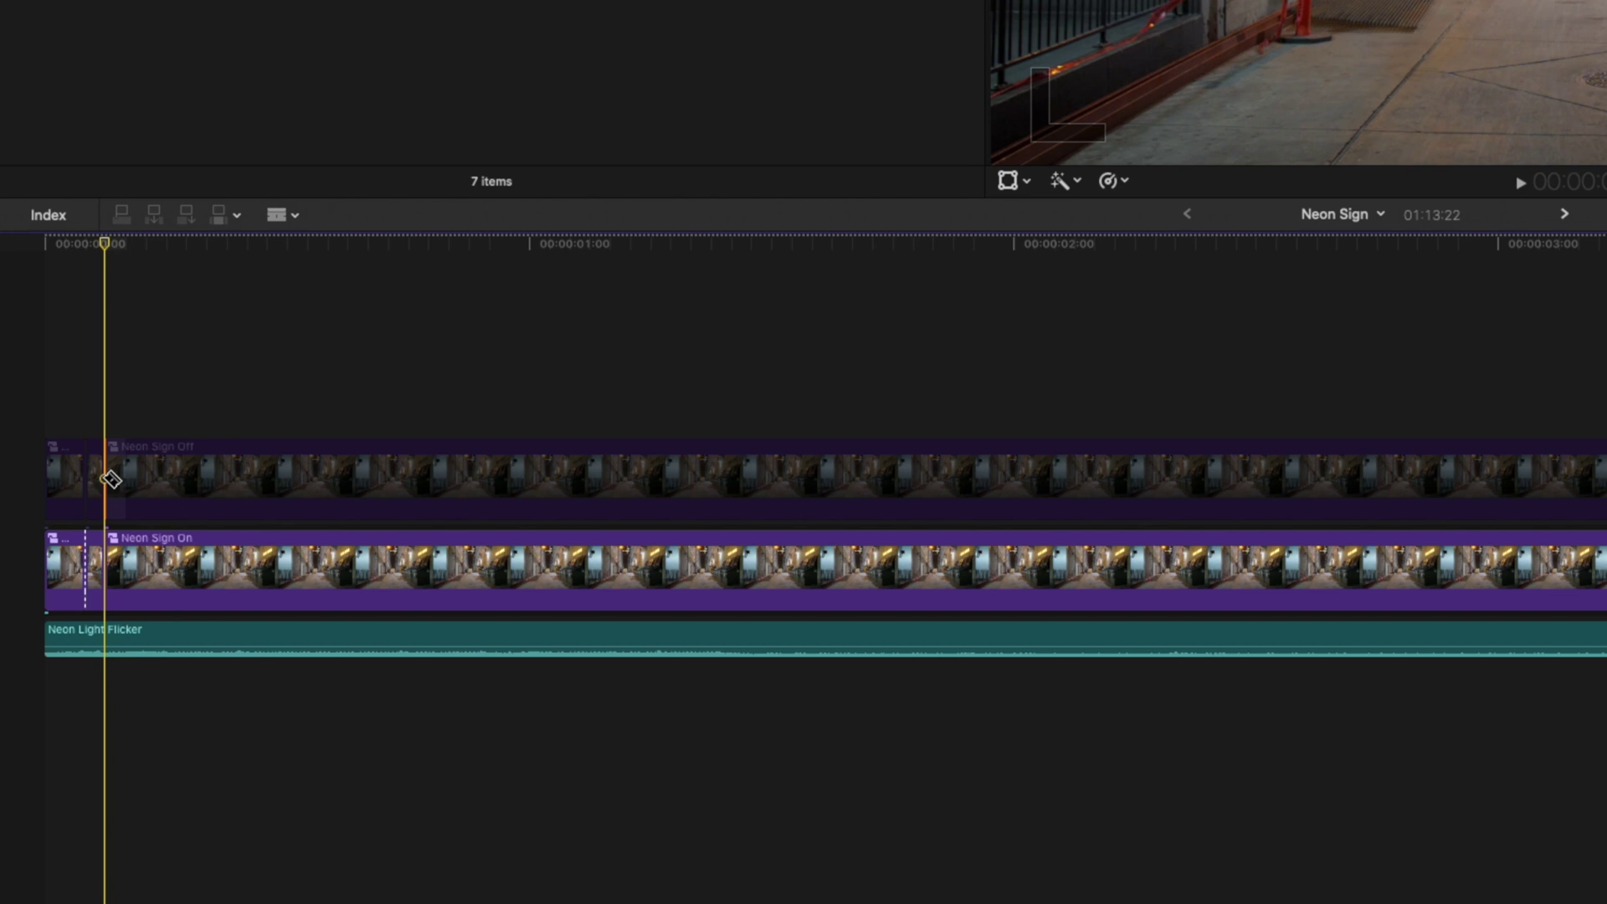
key(Right)
key(Right)
click(144, 571)
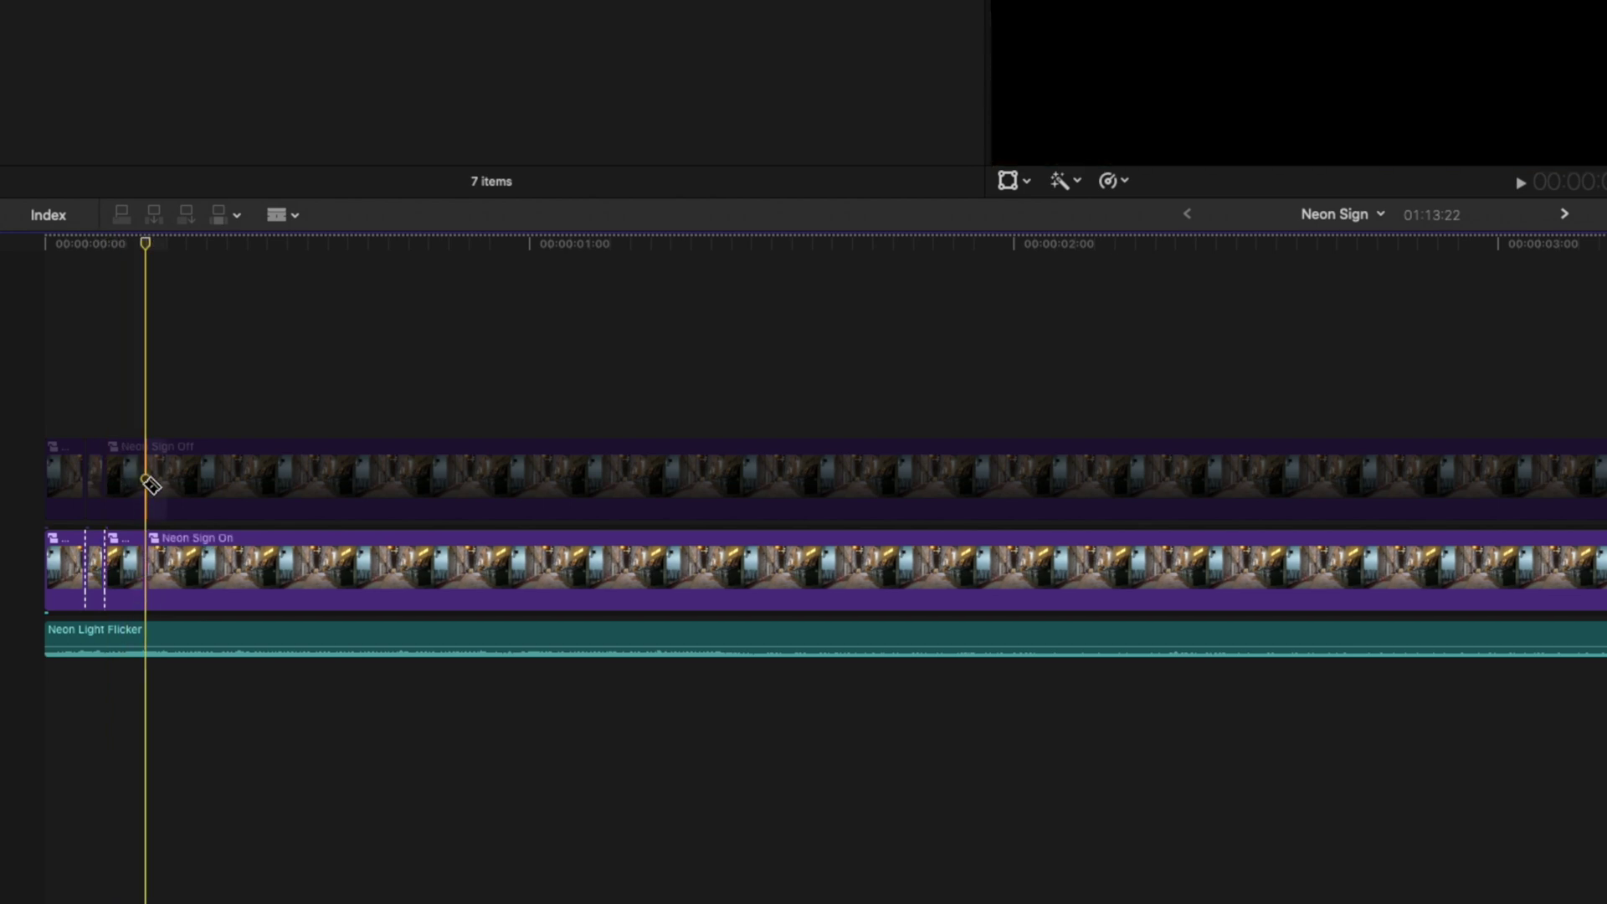
click(147, 482)
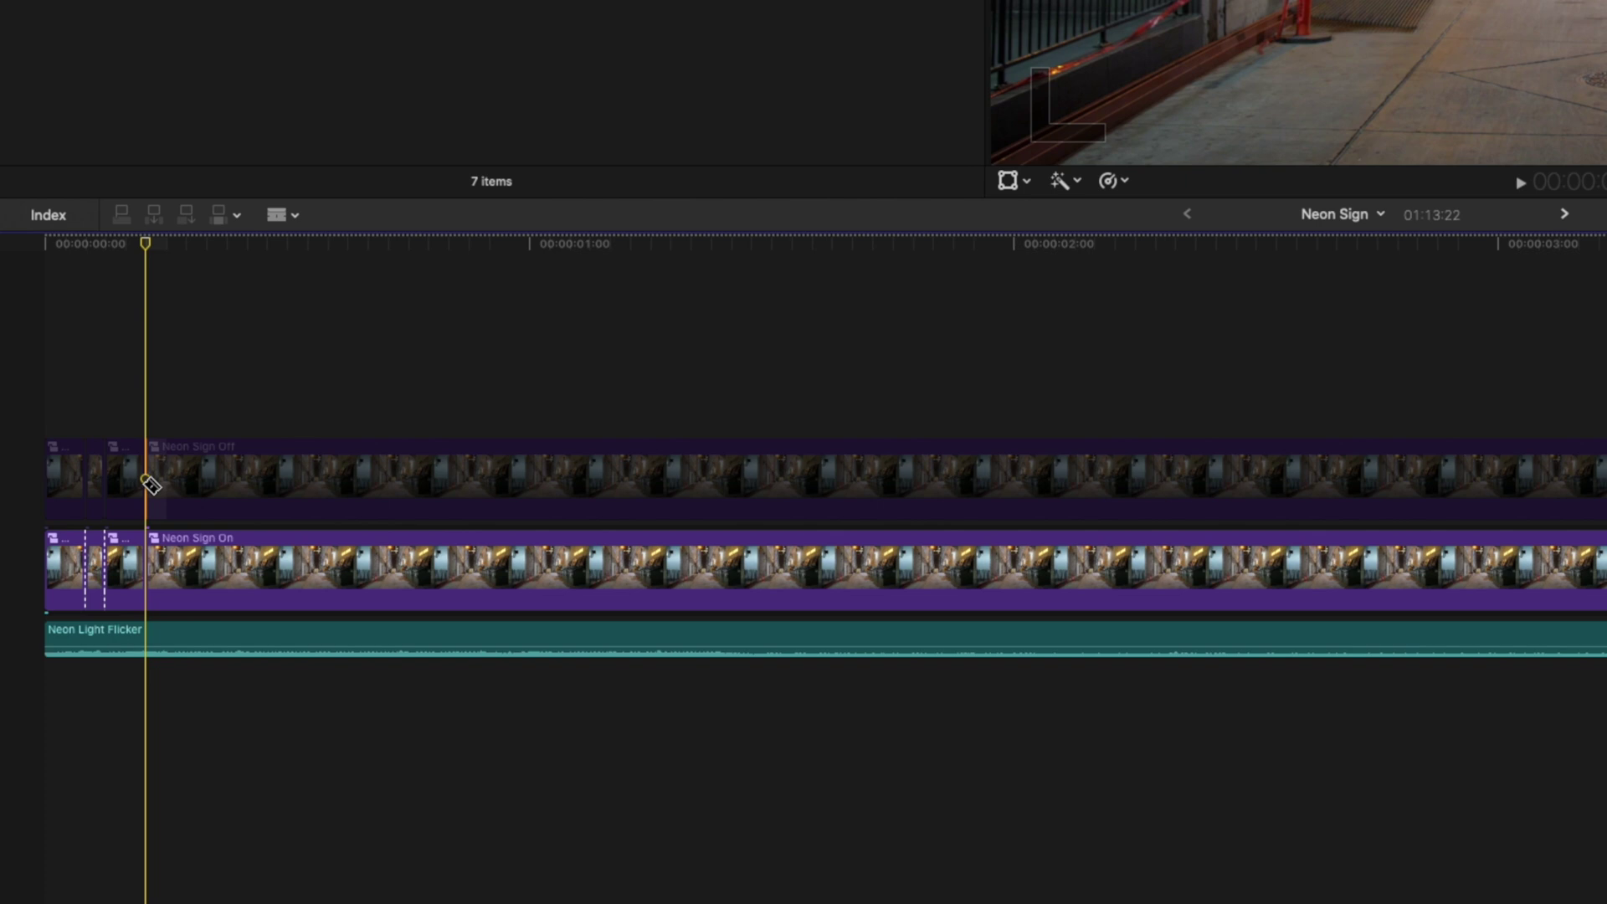
Add nine more flicker cuts across both clips through roughly the first 1.3 seconds
shift+click(185, 477)
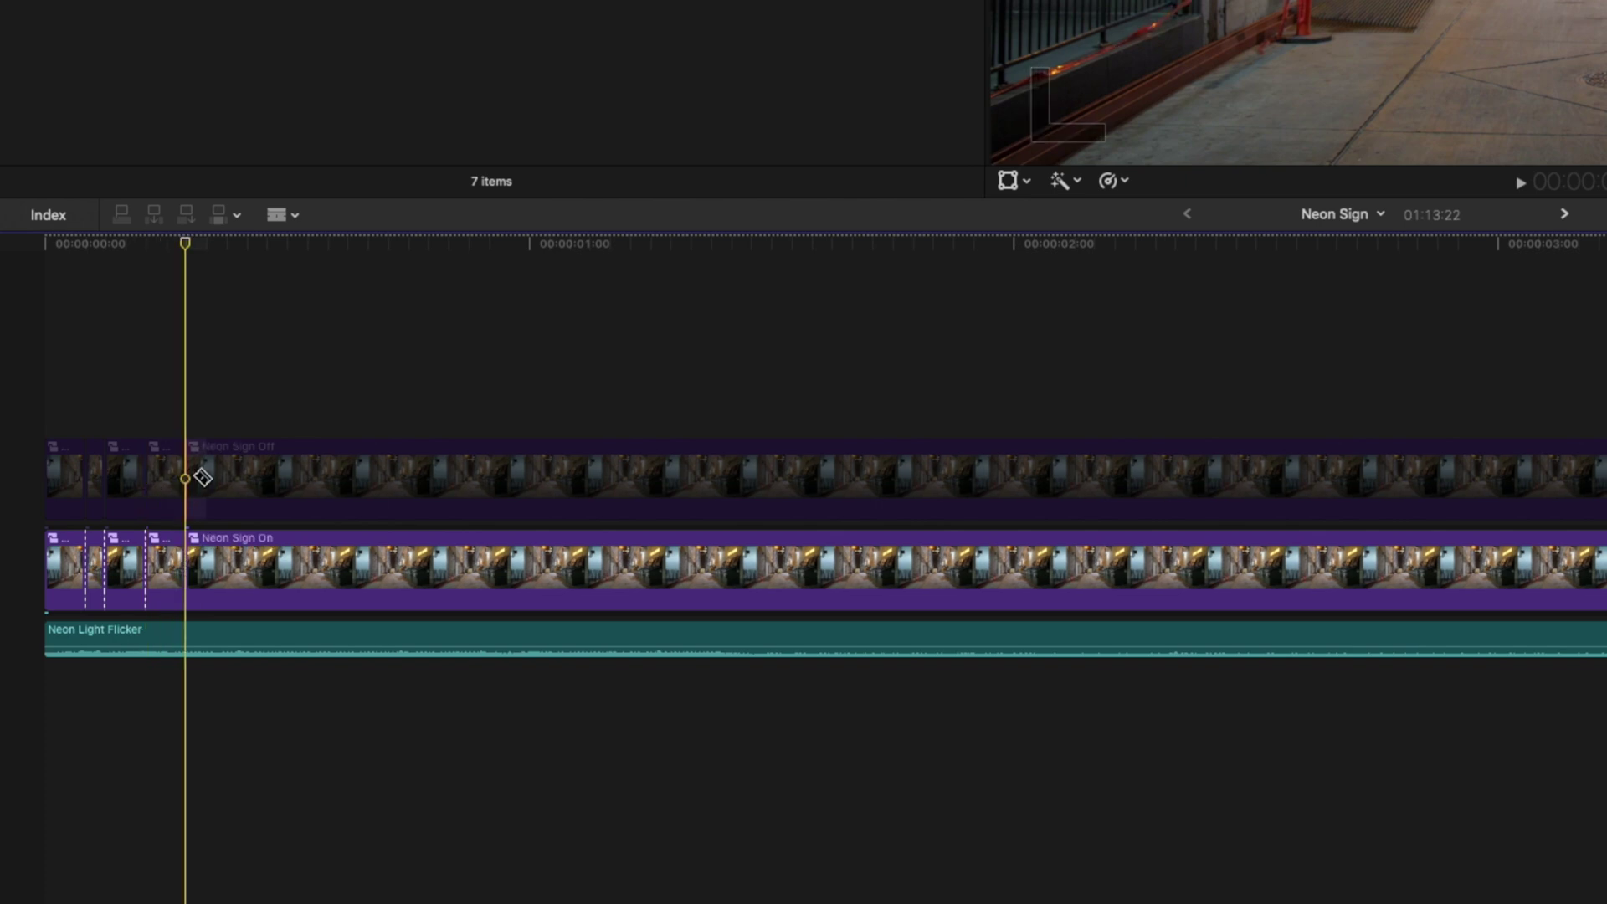
shift+click(226, 477)
shift+click(247, 477)
shift+click(468, 477)
shift+click(489, 478)
shift+click(529, 478)
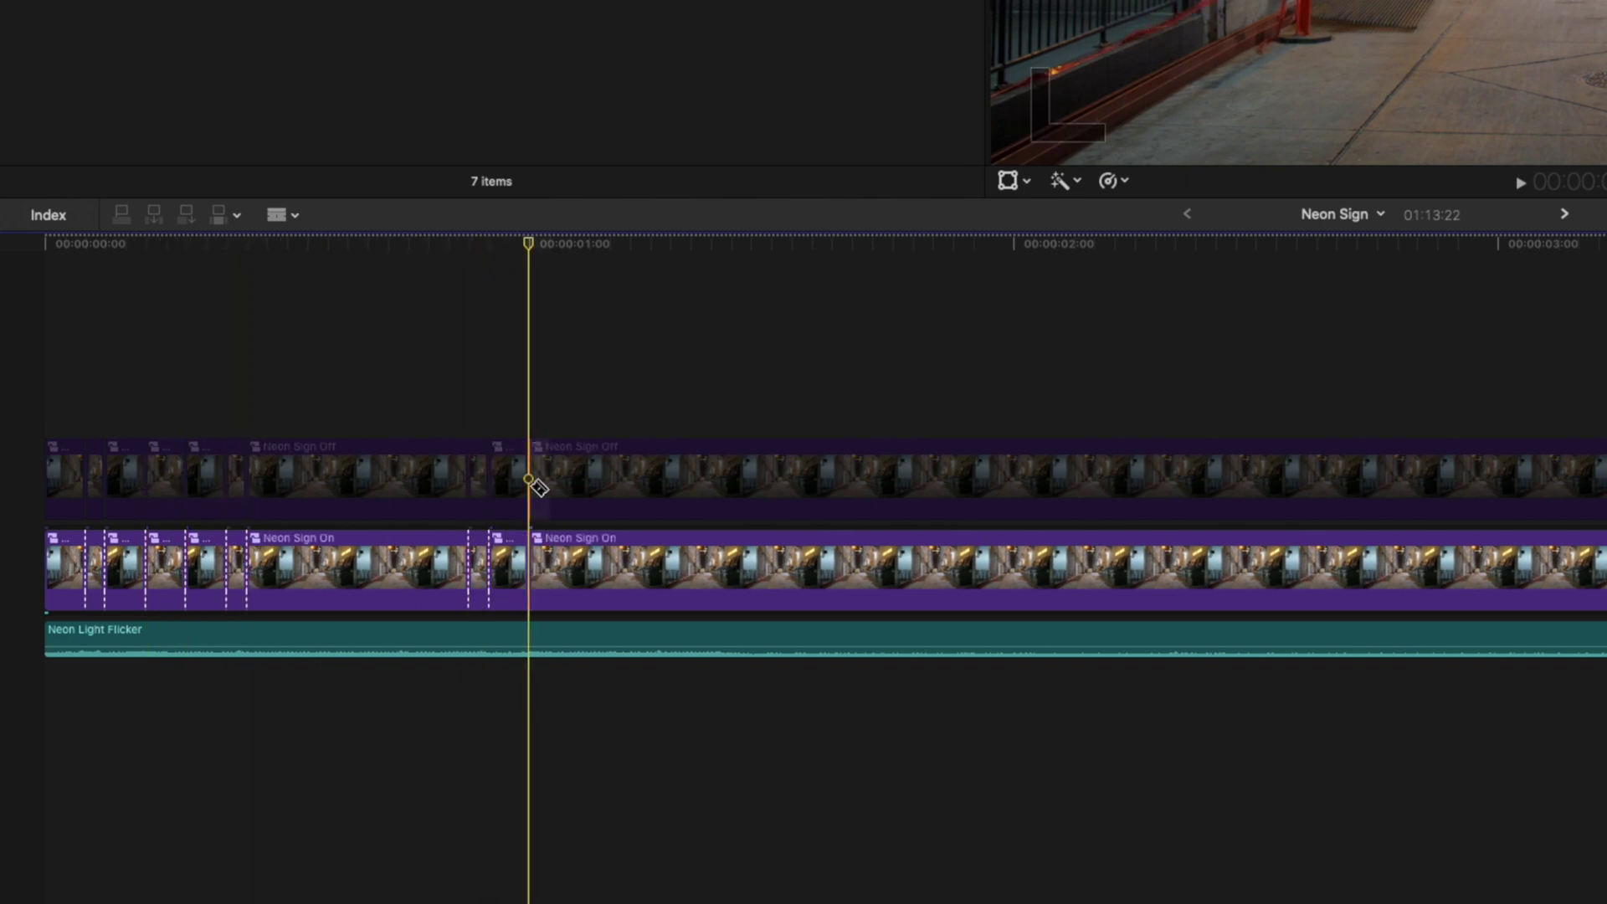
shift+click(589, 477)
shift+click(609, 477)
shift+click(651, 474)
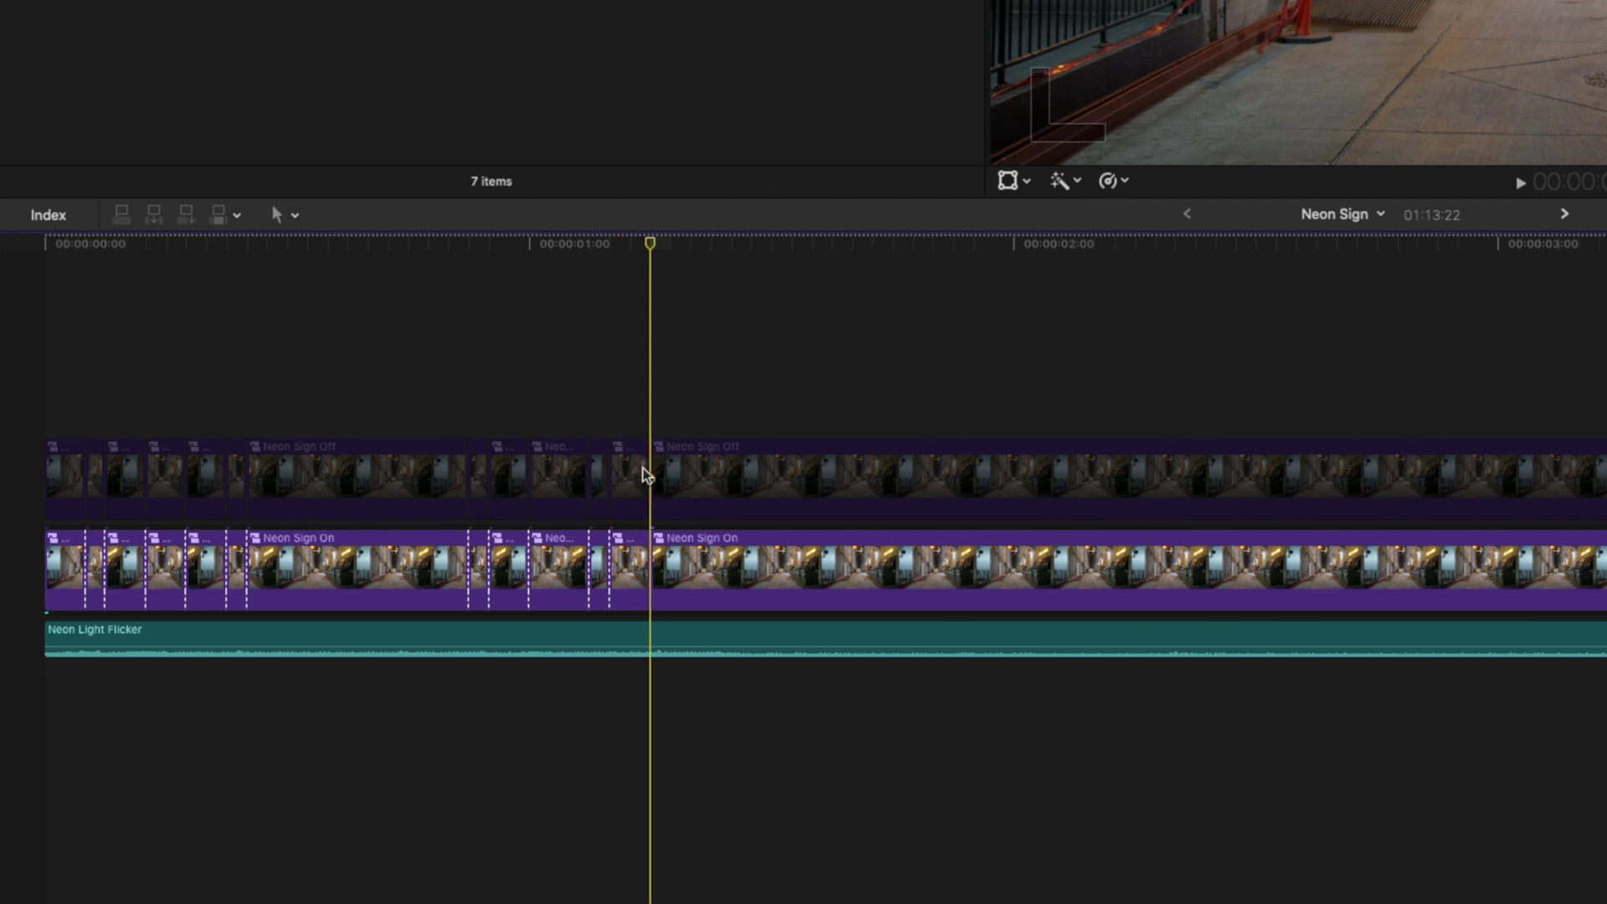
Select the six short Neon Sign Off pieces and enable them
super+click(97, 473)
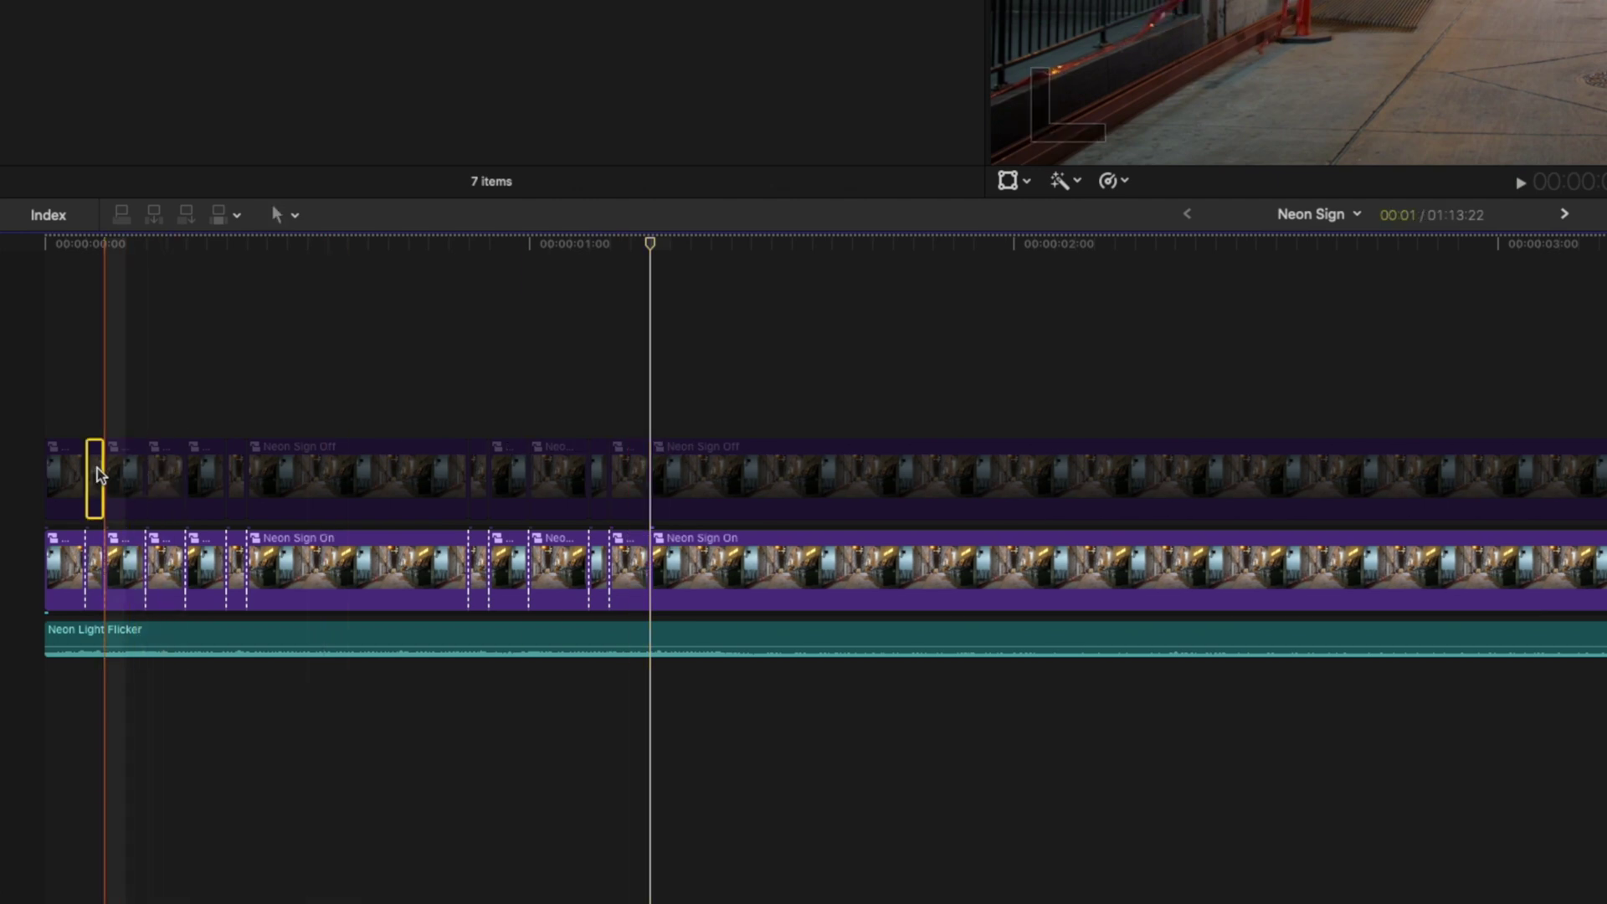
super+click(165, 477)
super+click(236, 477)
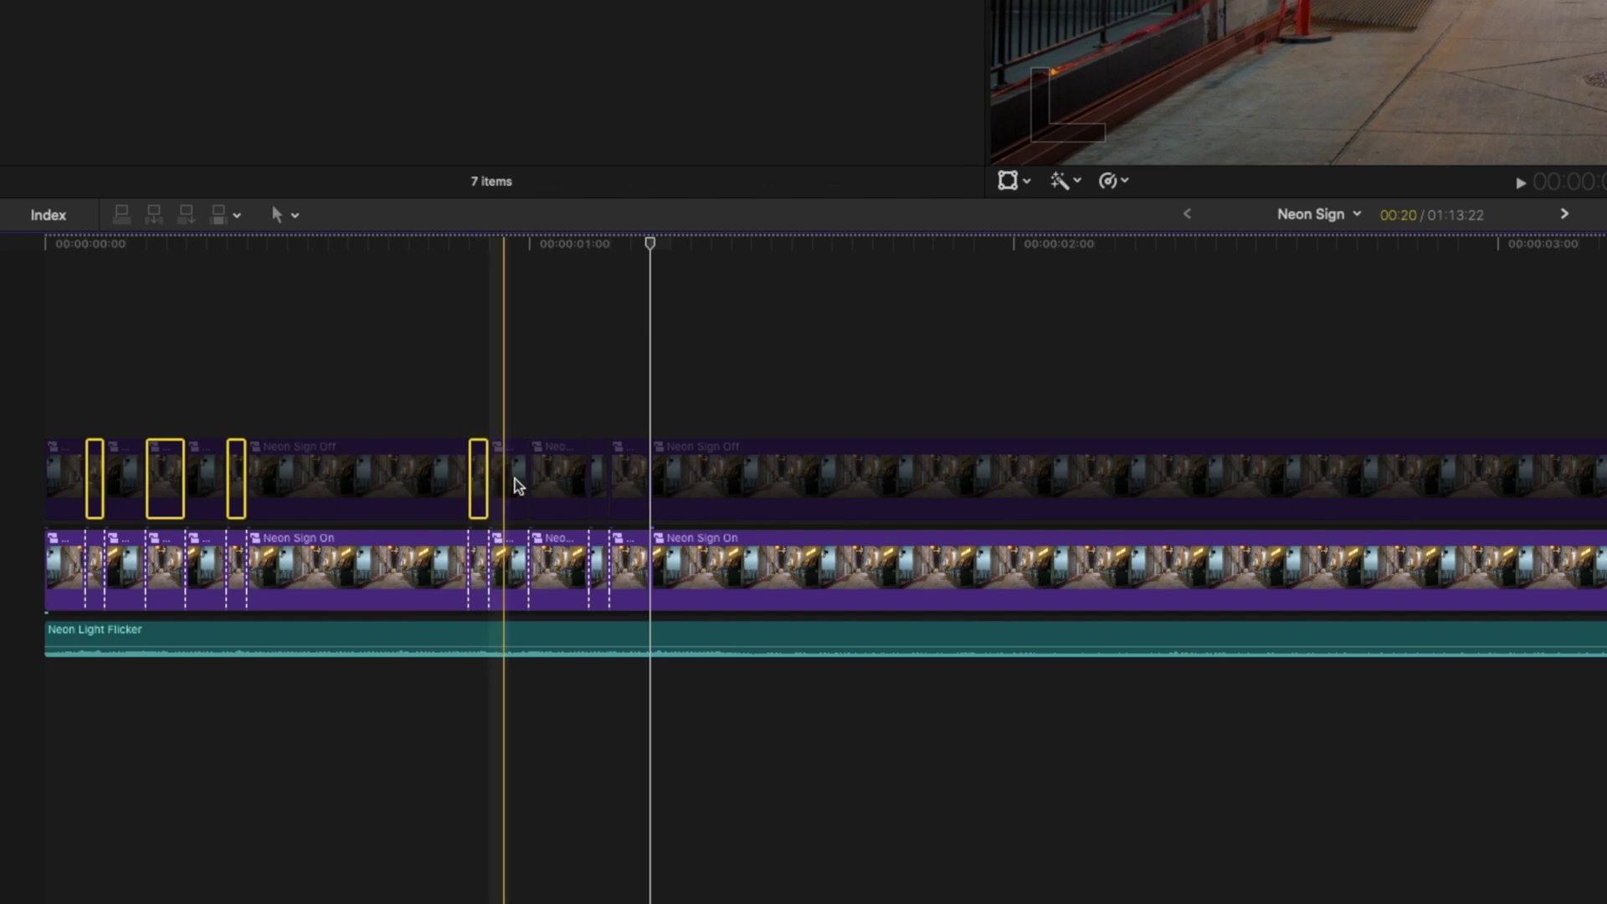
super+click(478, 479)
super+click(557, 477)
super+click(630, 485)
key(v)
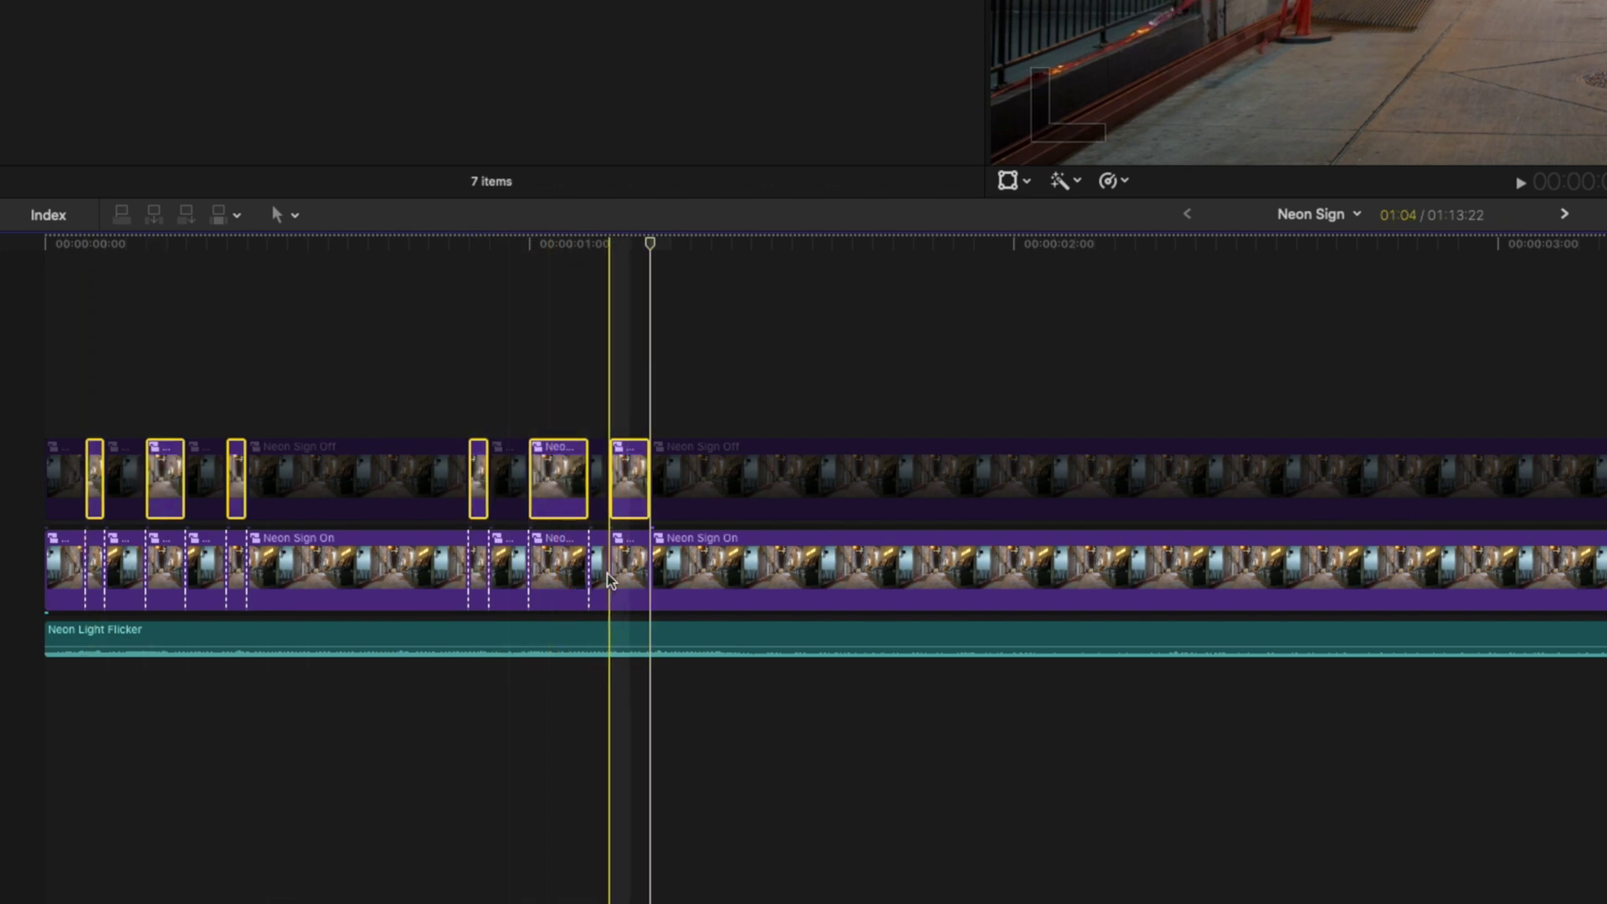
Disable the five Neon Sign On pieces lying under the enabled Off pieces
click(630, 570)
key(v)
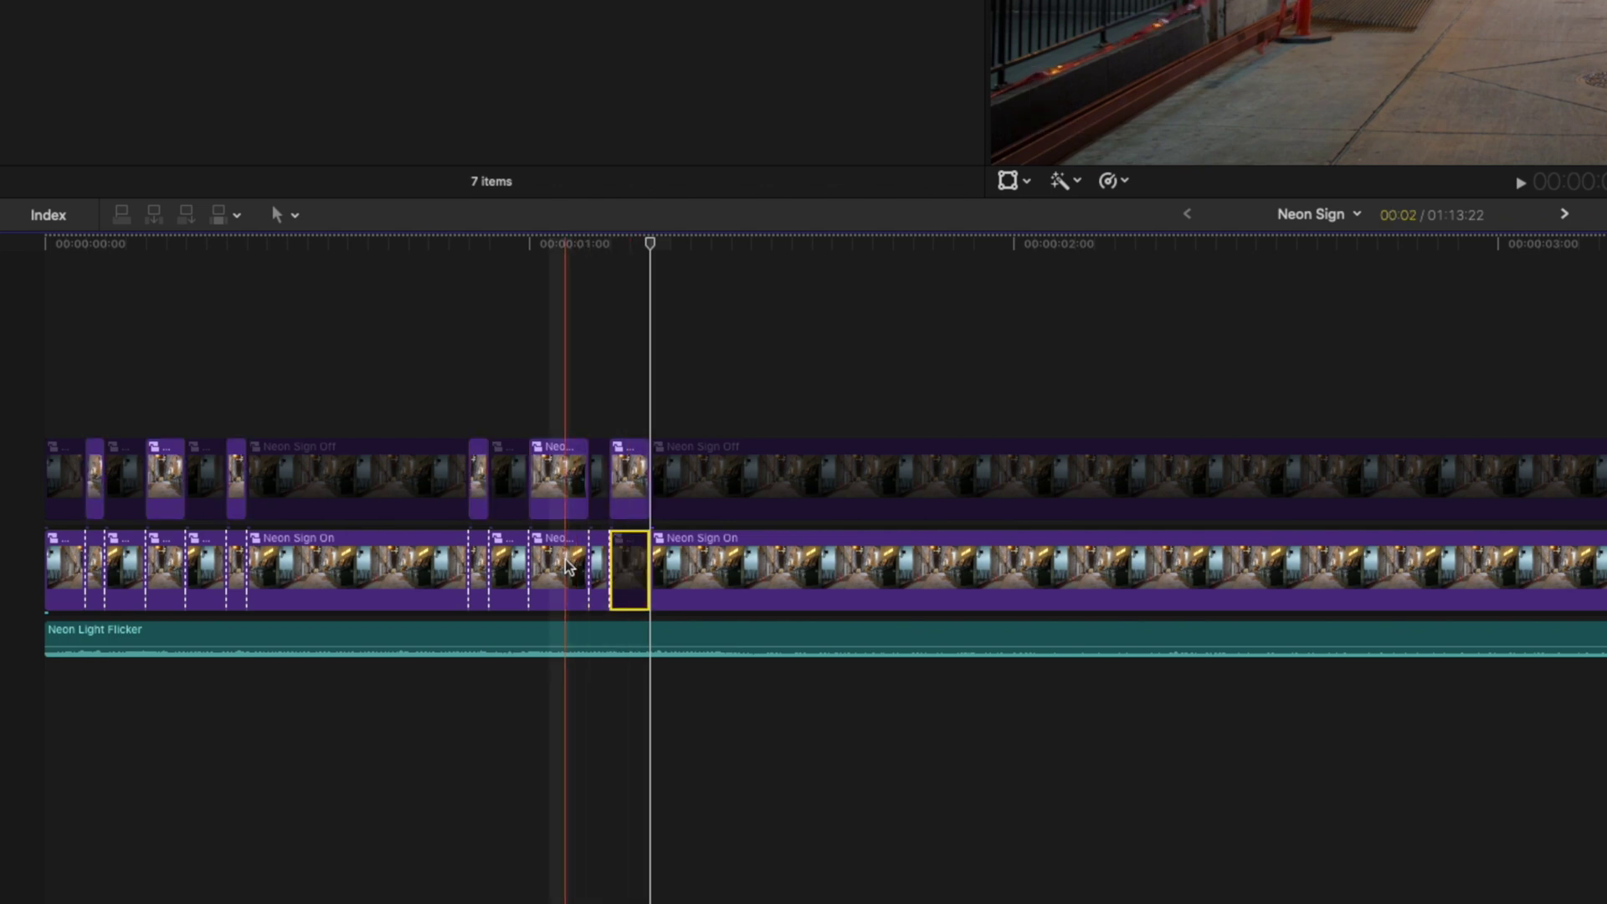
click(558, 569)
key(v)
click(484, 569)
key(v)
click(236, 570)
key(v)
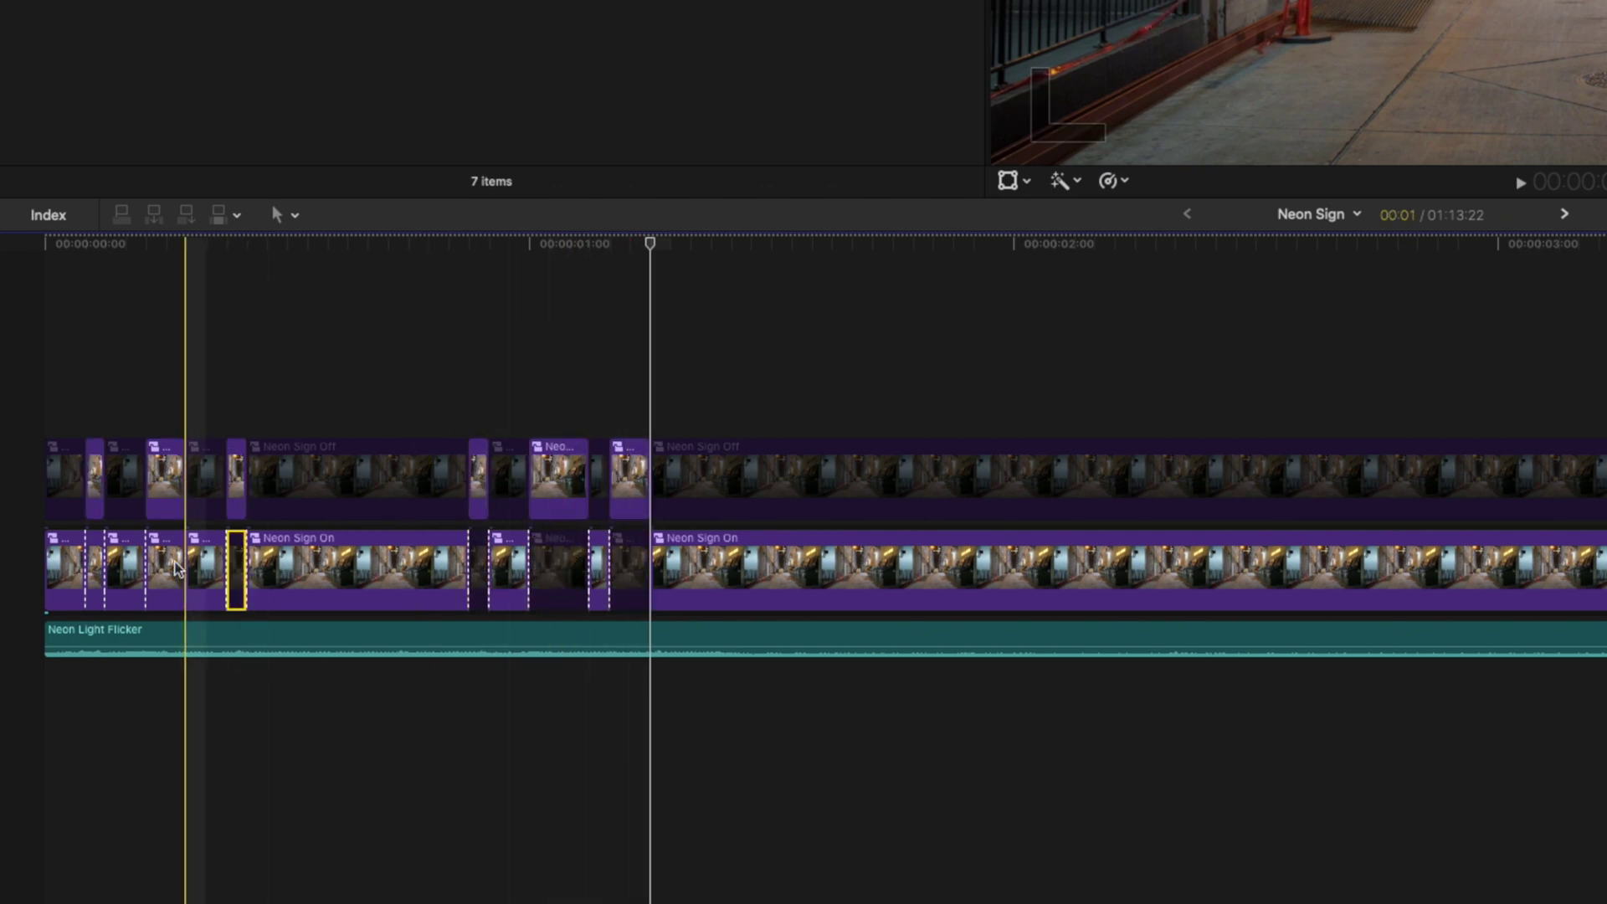
click(163, 572)
key(v)
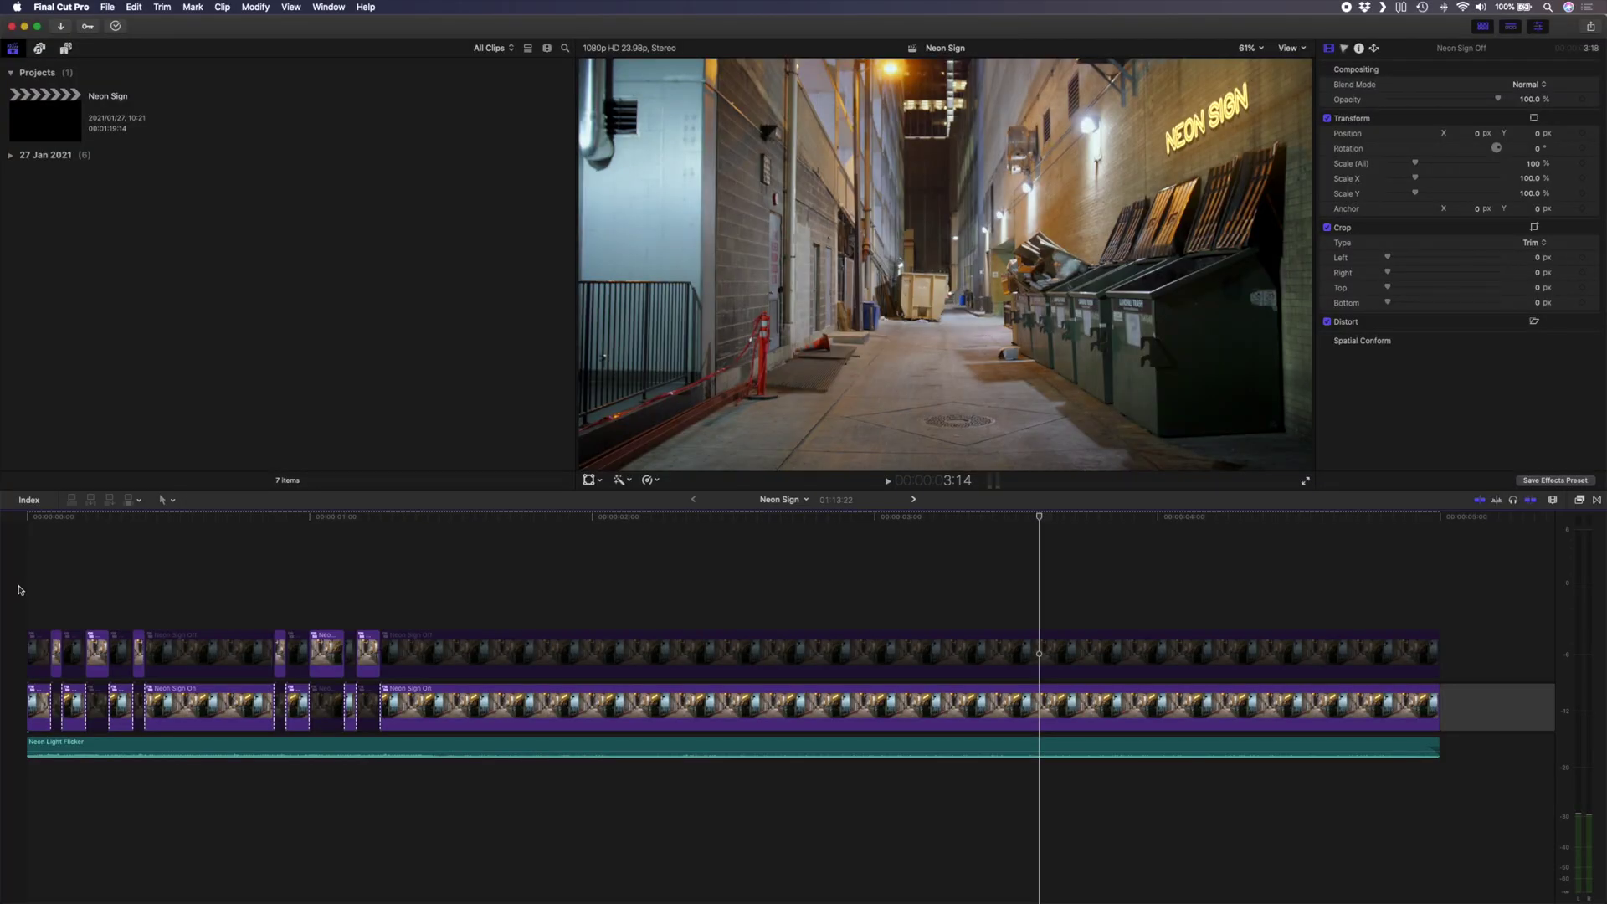
Combine all timeline clips into a compound clip named 'Neon Sign'
drag(1183, 603, 35, 718)
key(alt+g)
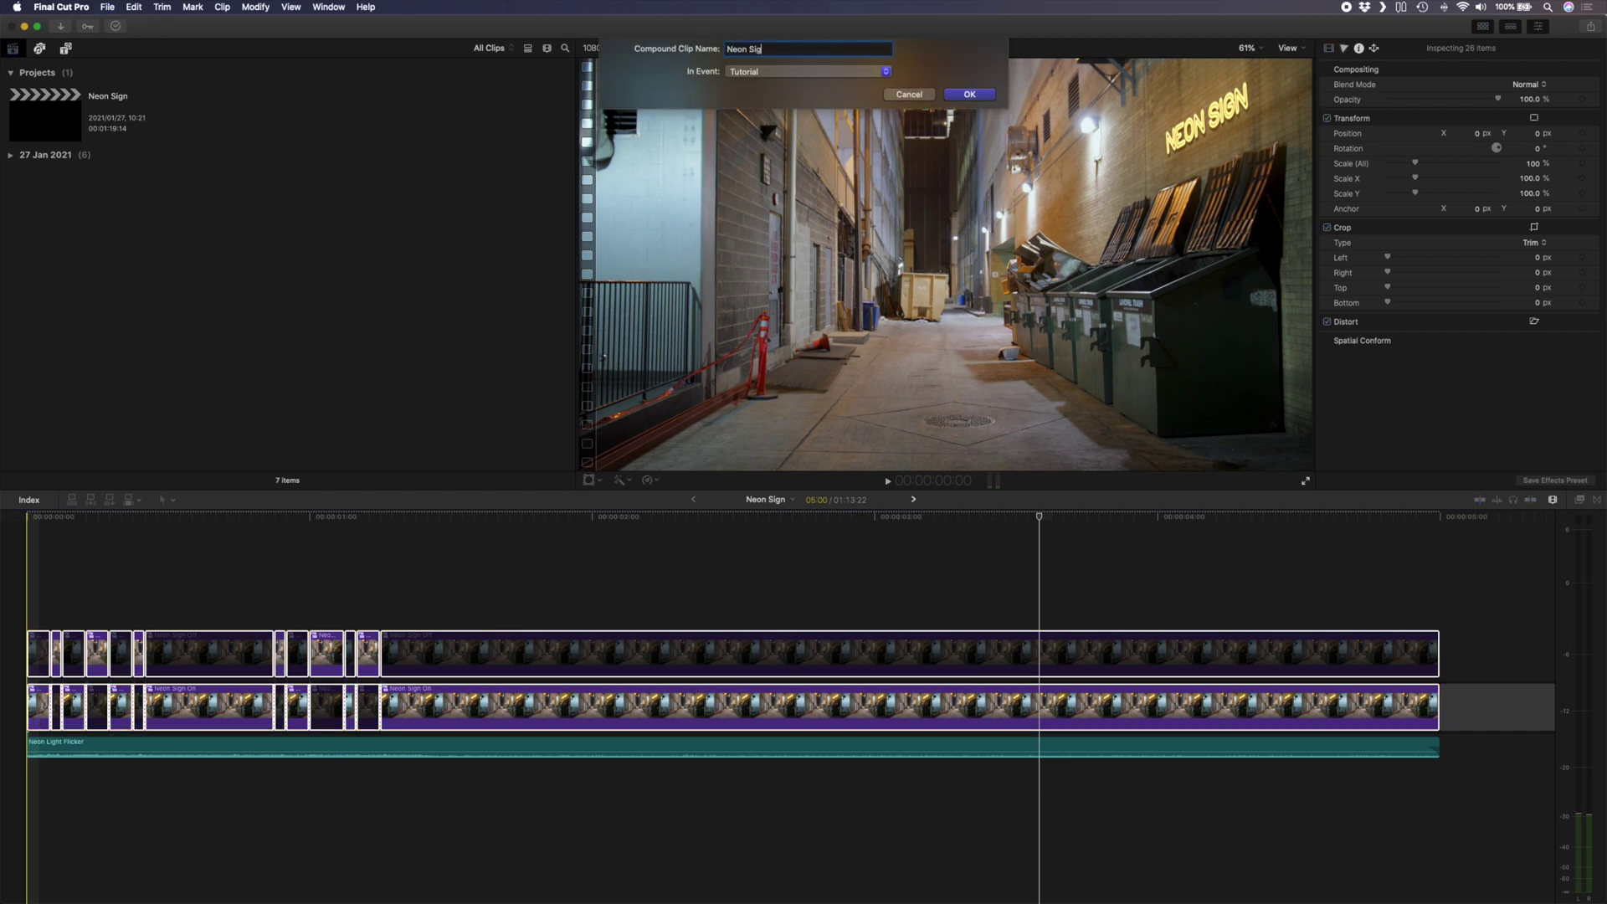
text(Neon Sign)
key(Return)
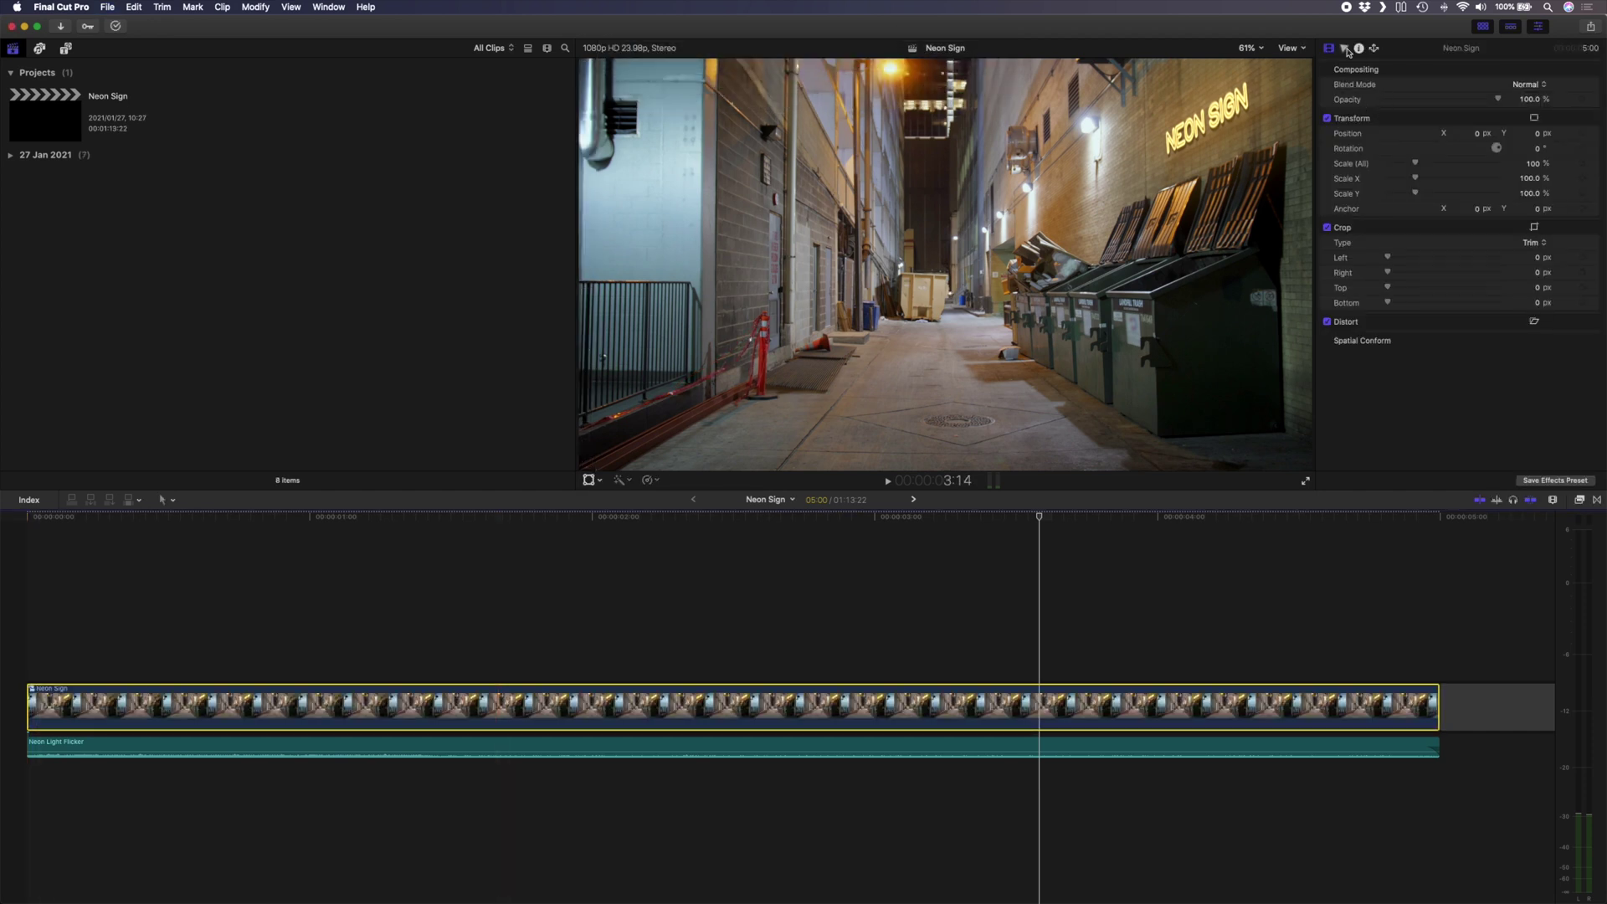
Apply the Bleach Gold Bypass LUT to the Neon Sign clip at 76.26% opacity
click(1344, 50)
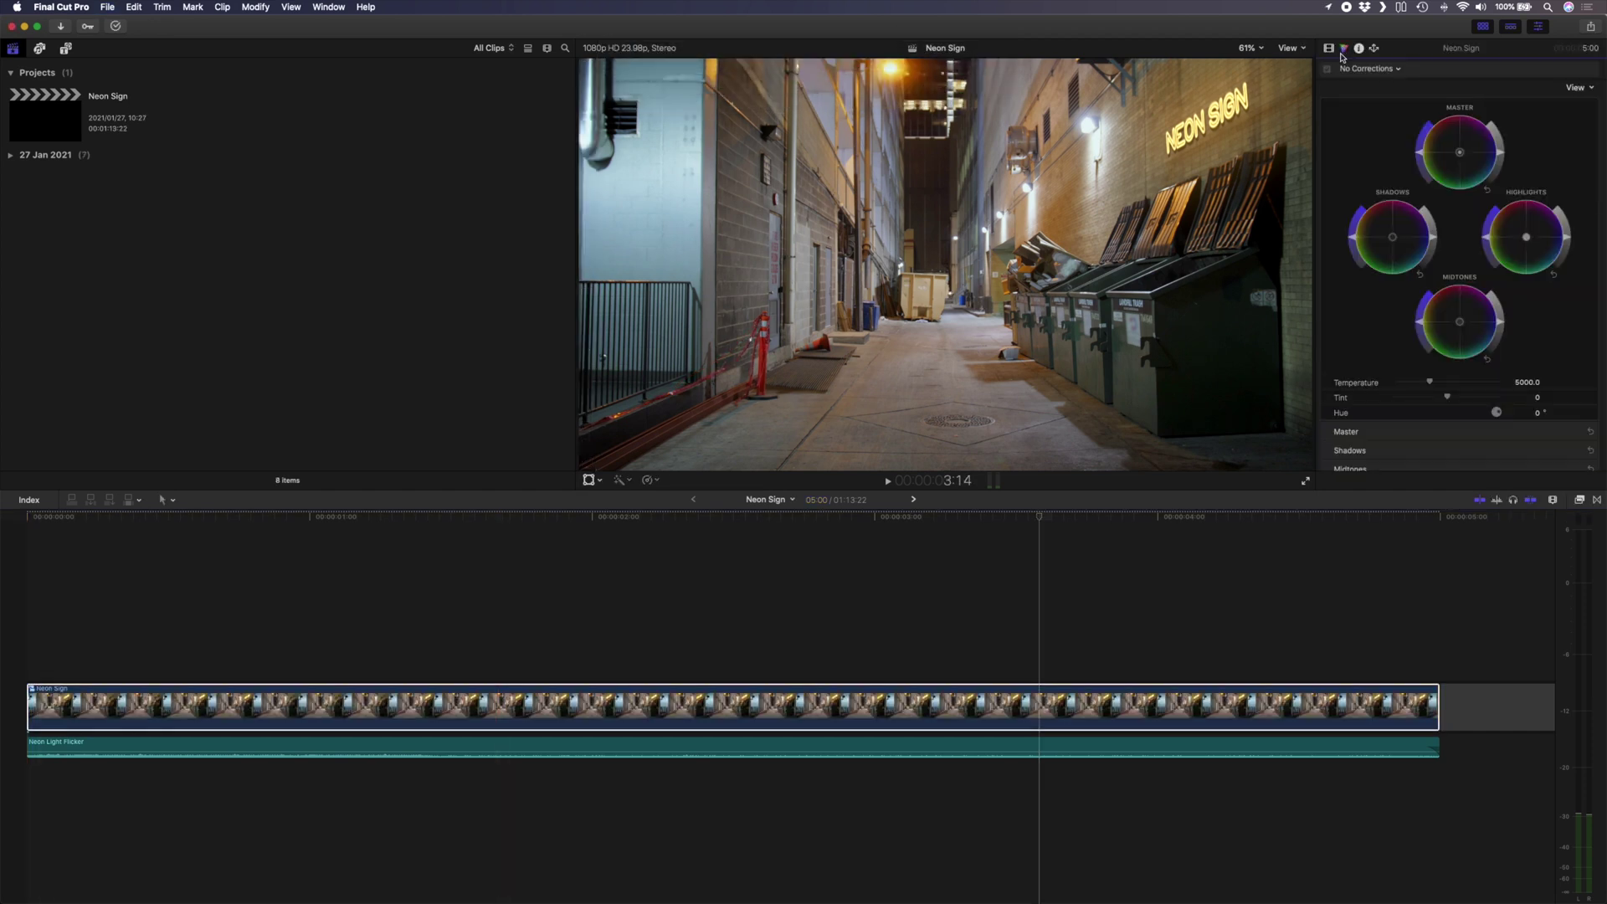
click(1581, 501)
scroll(1456, 685, down, 5)
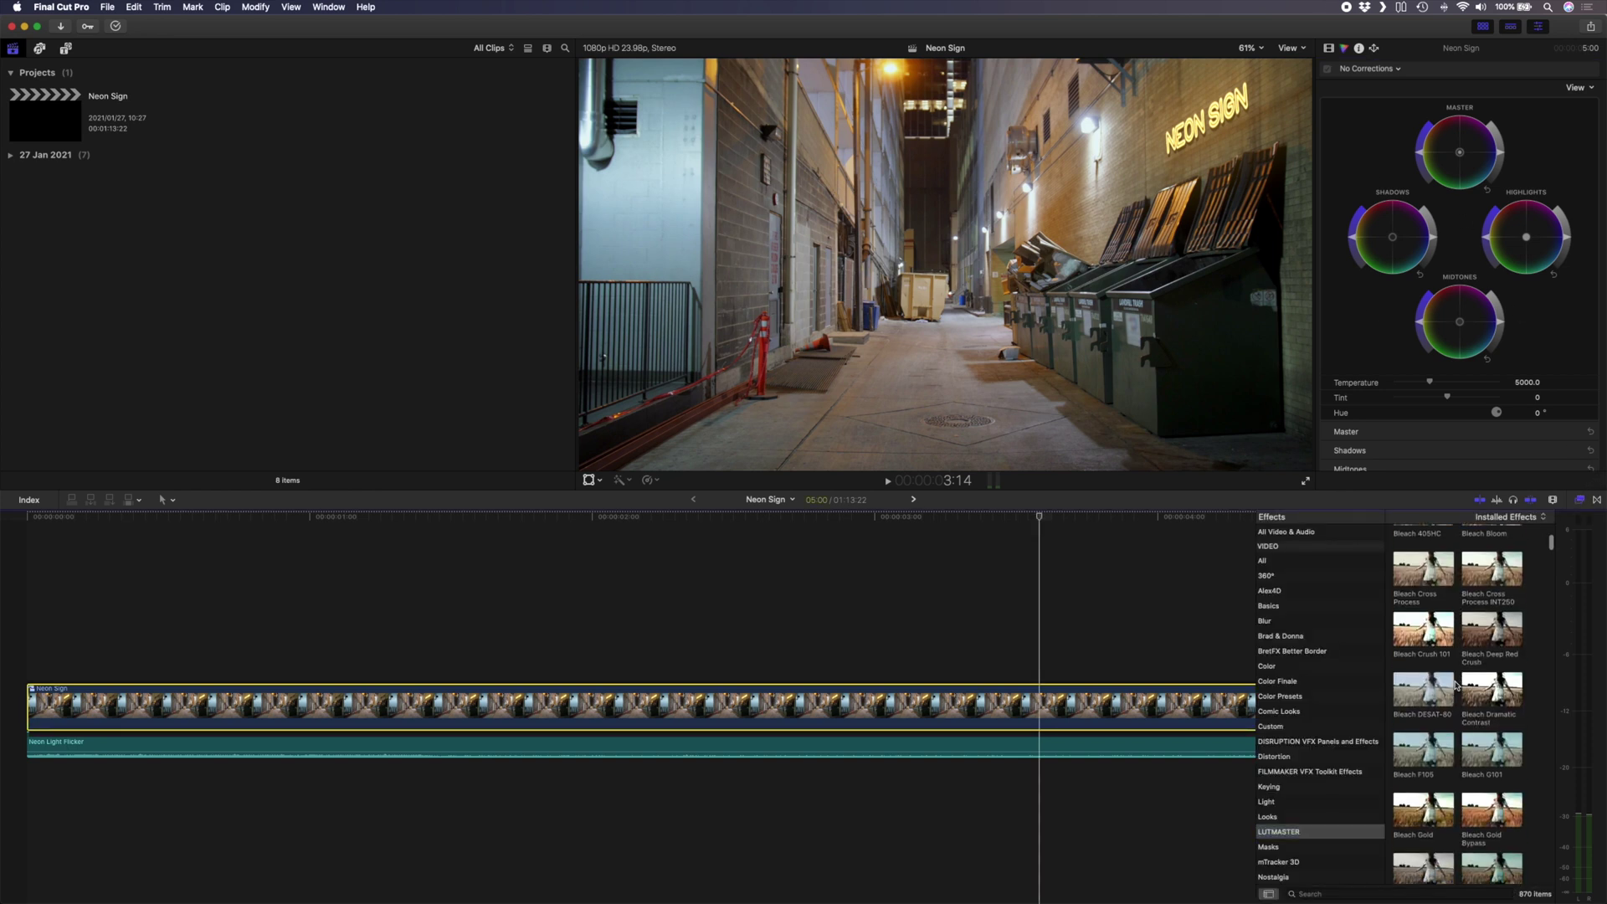
drag(1492, 745, 977, 725)
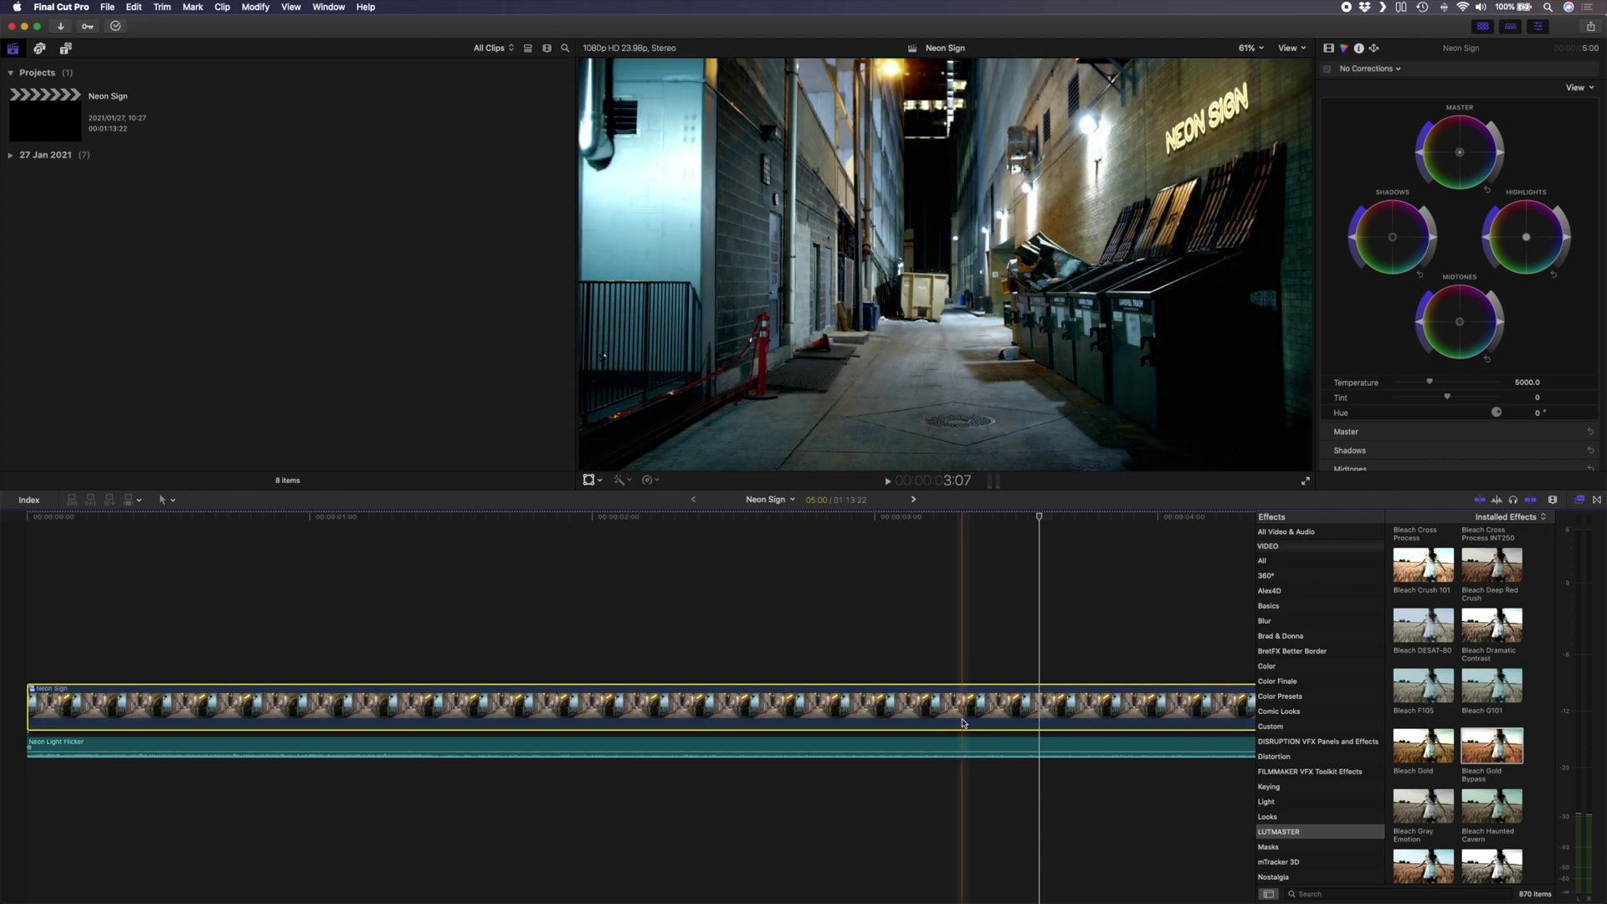
click(1330, 49)
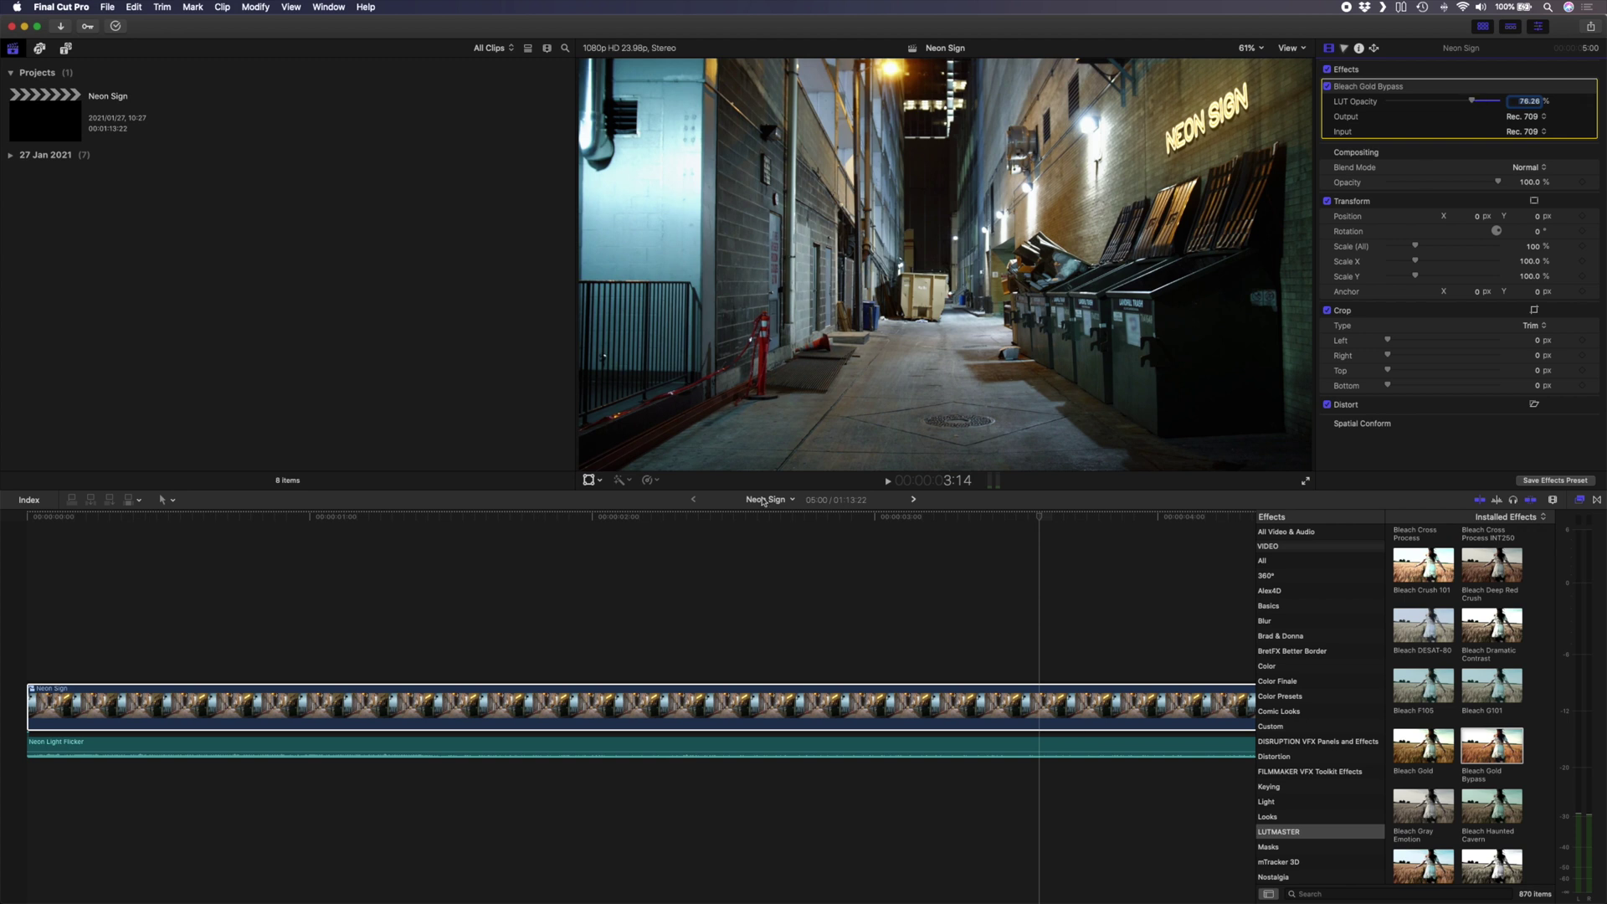
key(Return)
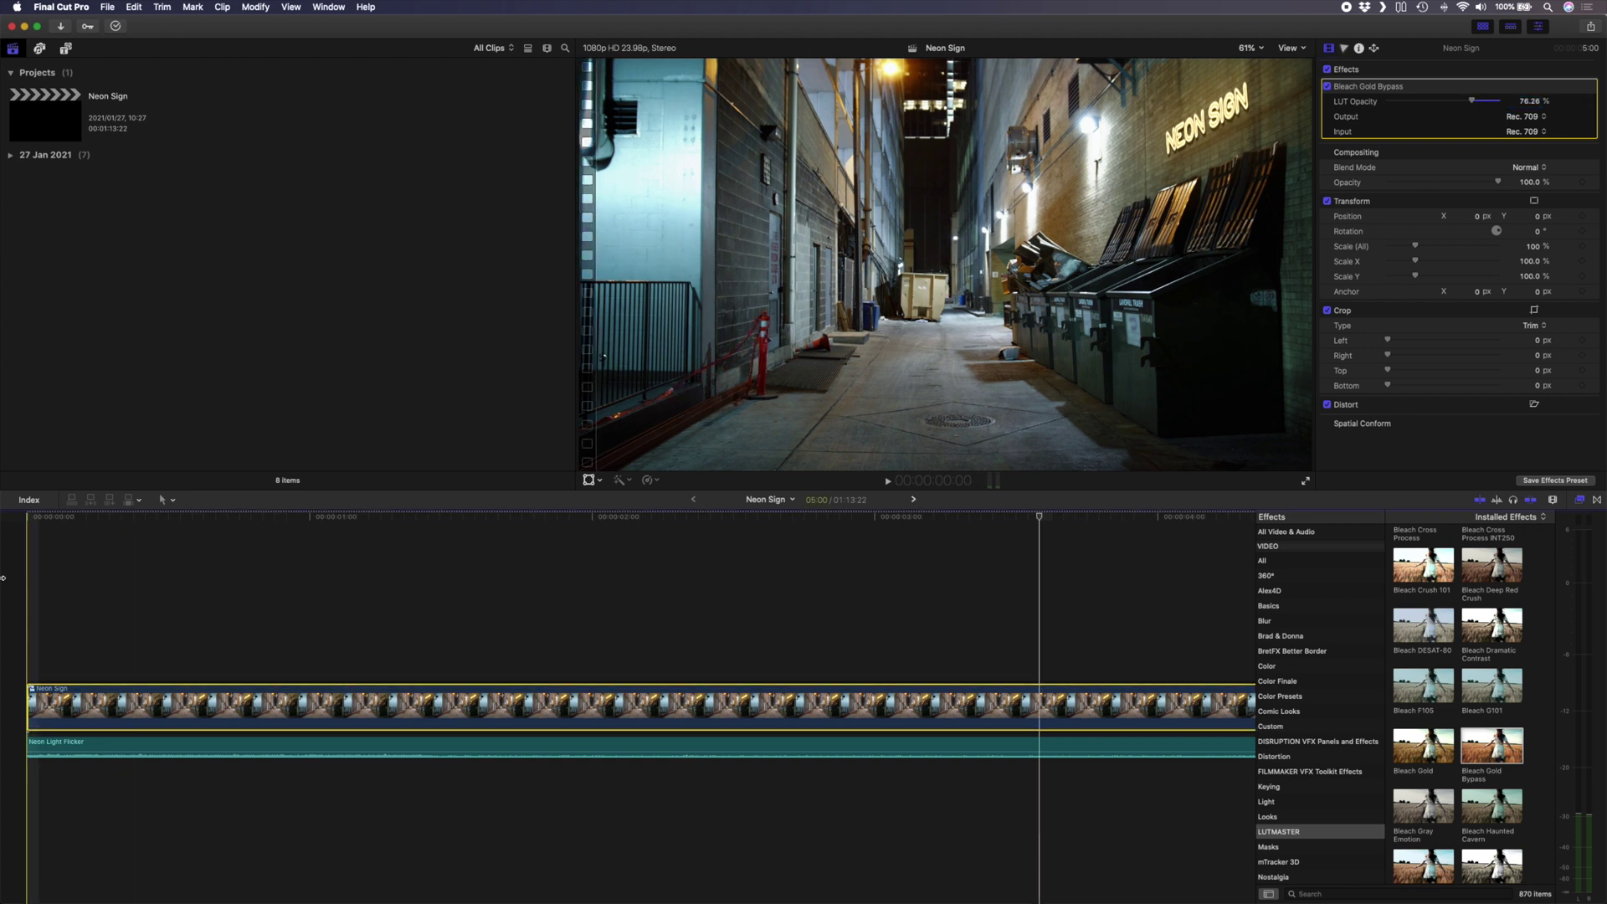